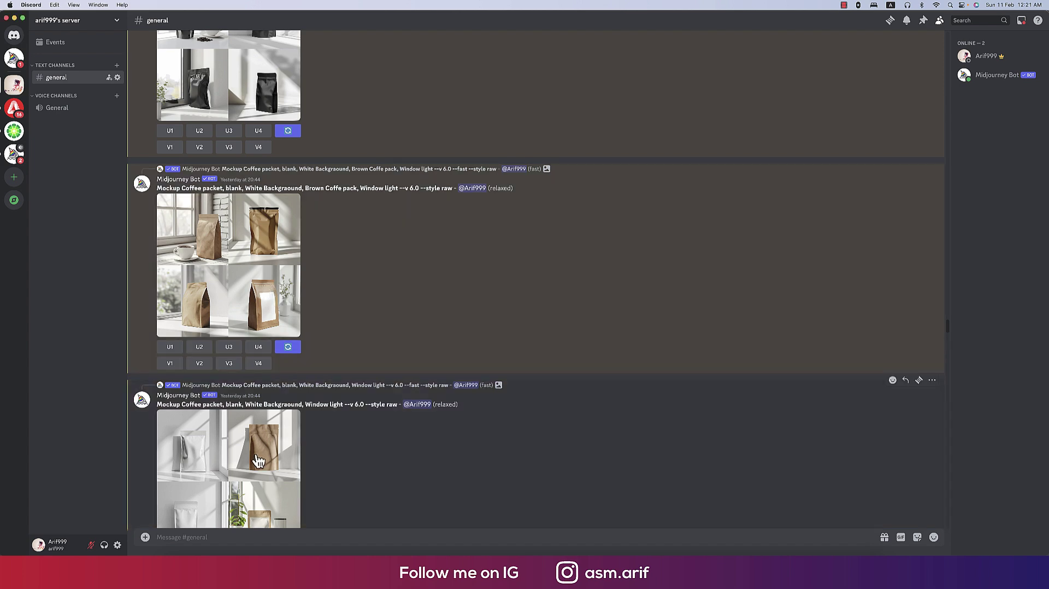
- Preview the enlarged image grids to find the white coffee pouch image
click(255, 457)
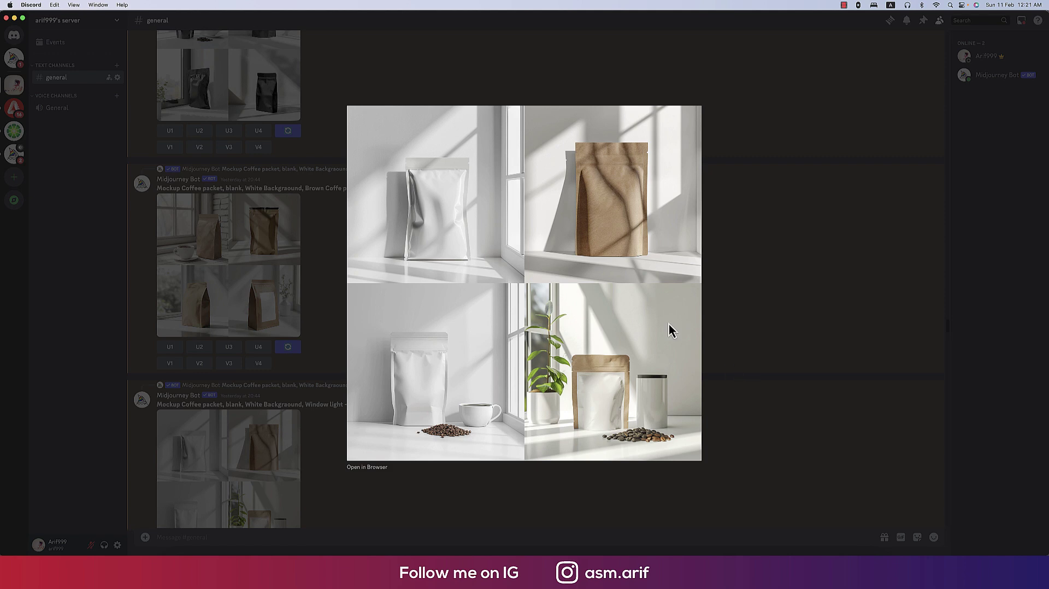
click(725, 310)
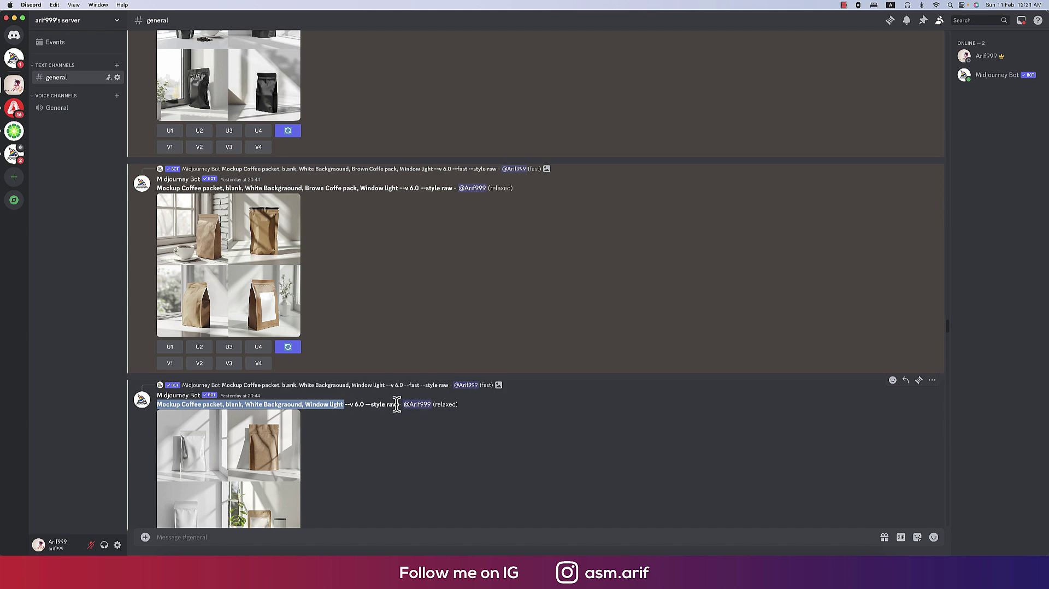
click(251, 460)
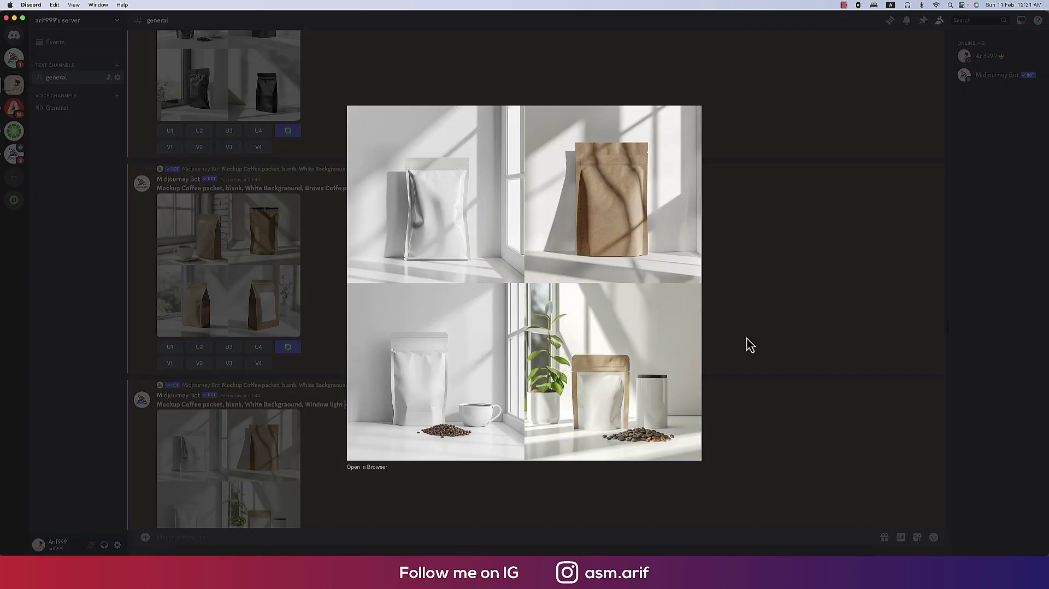
click(750, 344)
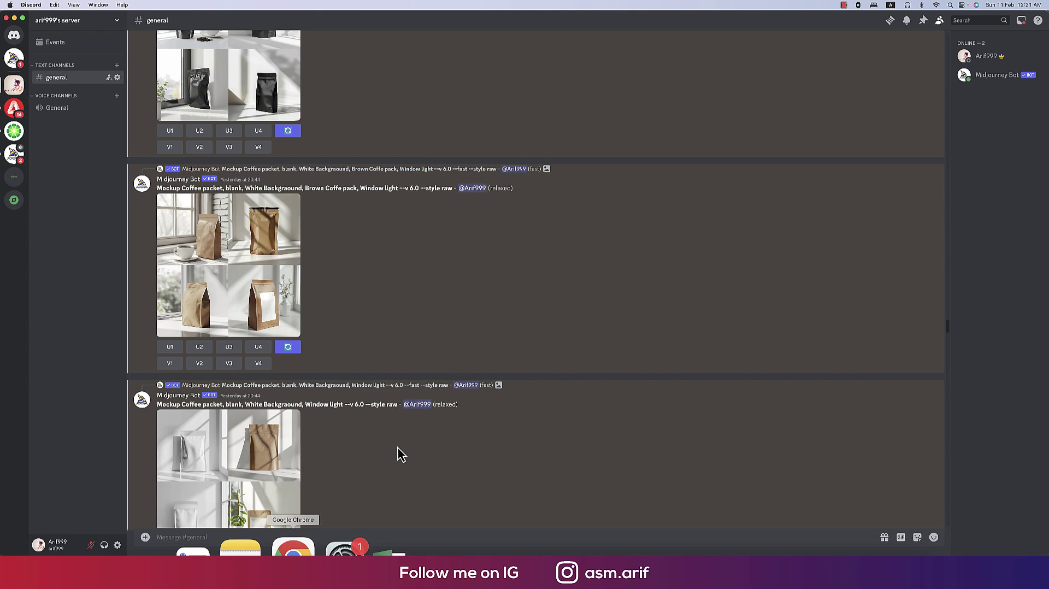
- Download the white coffee pouch image to the computer and return to the My Images gallery
click(340, 553)
click(505, 336)
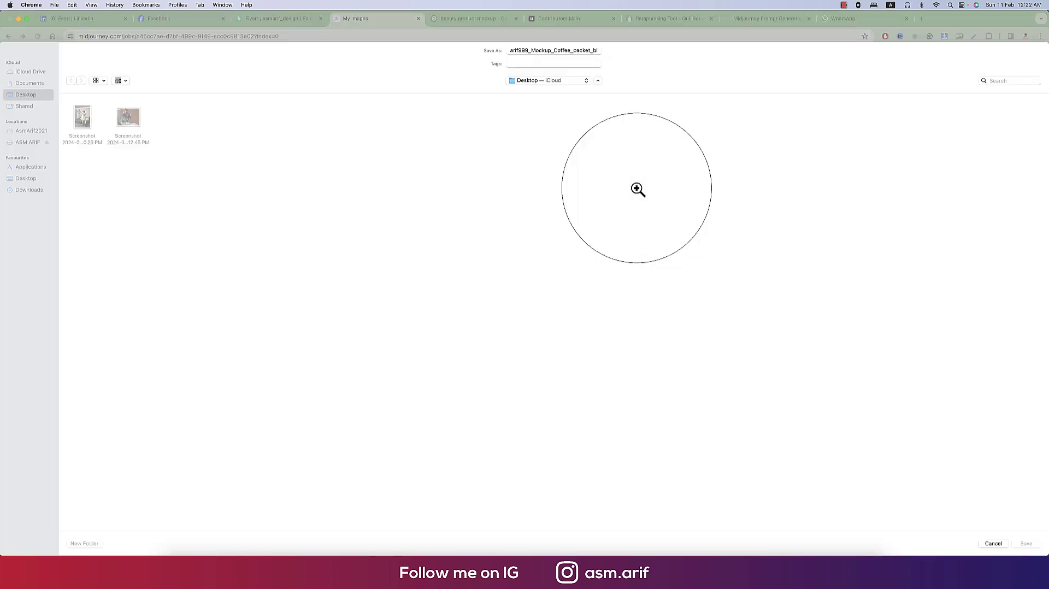
click(1022, 546)
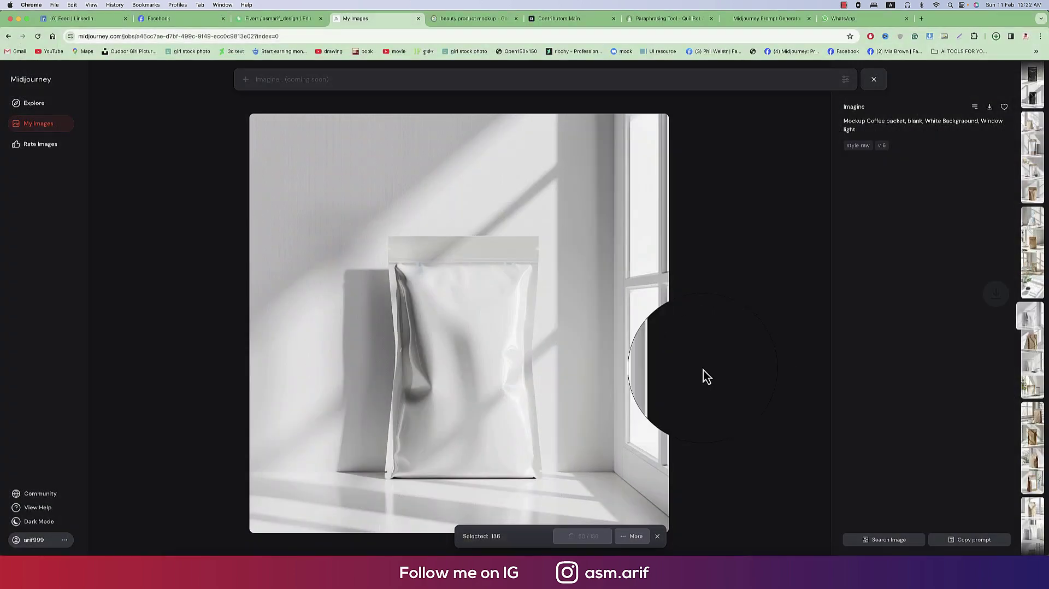
click(757, 352)
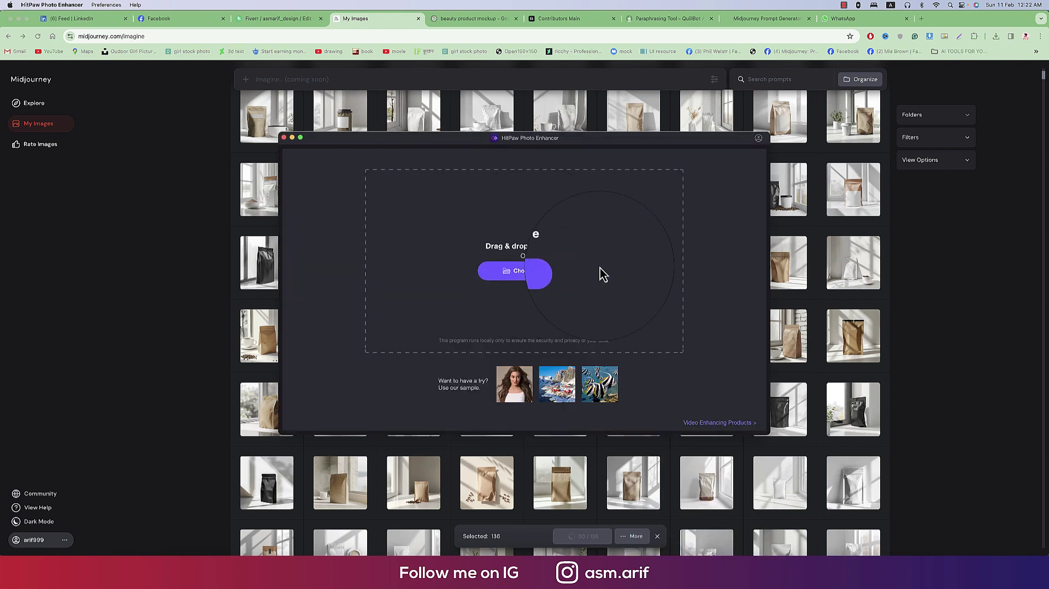
- Load the coffee mockup image from Downloads into HitPaw Photo Enhancer
click(601, 272)
click(257, 215)
click(314, 98)
click(610, 356)
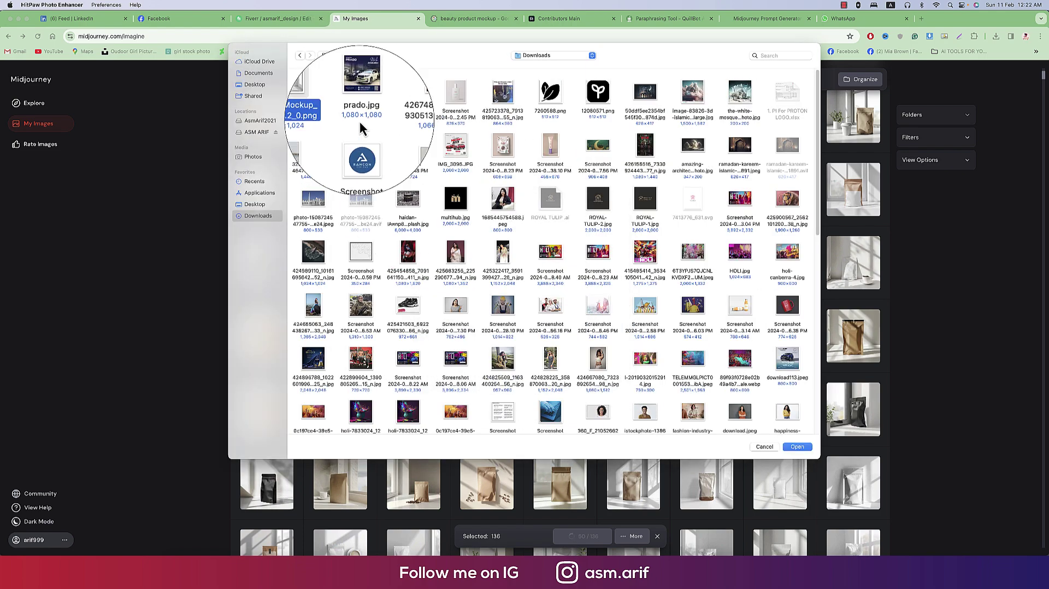
double_click(313, 93)
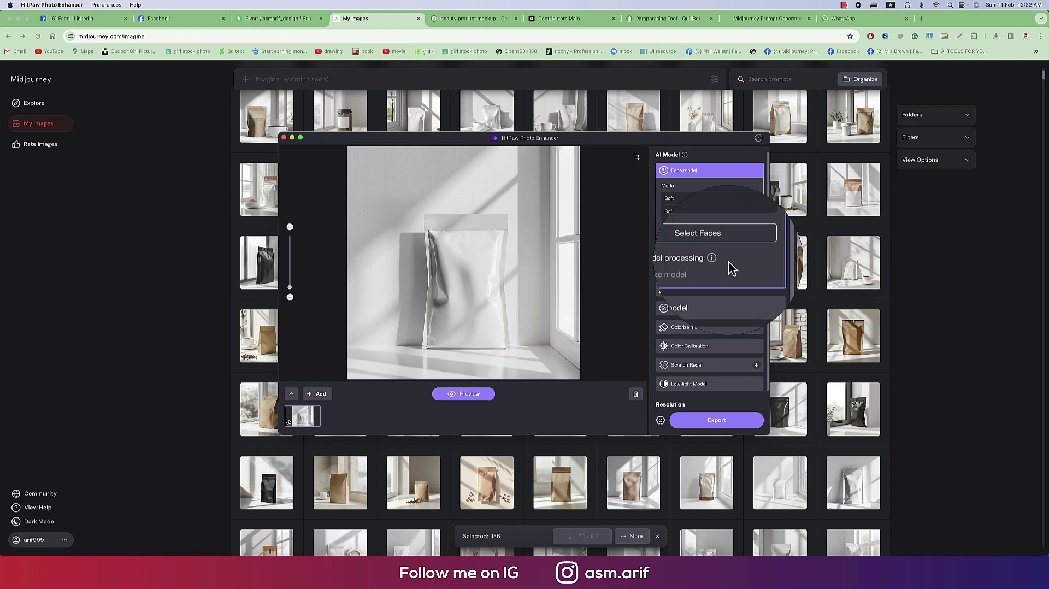
- Select the General enhancement model and open the export save-location settings
click(669, 290)
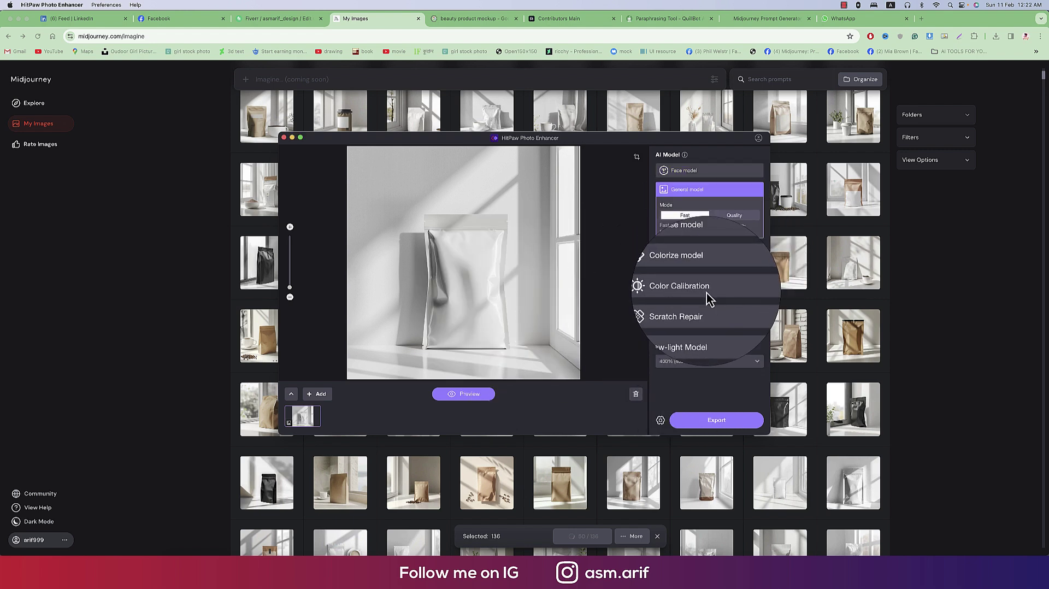
click(659, 420)
click(602, 261)
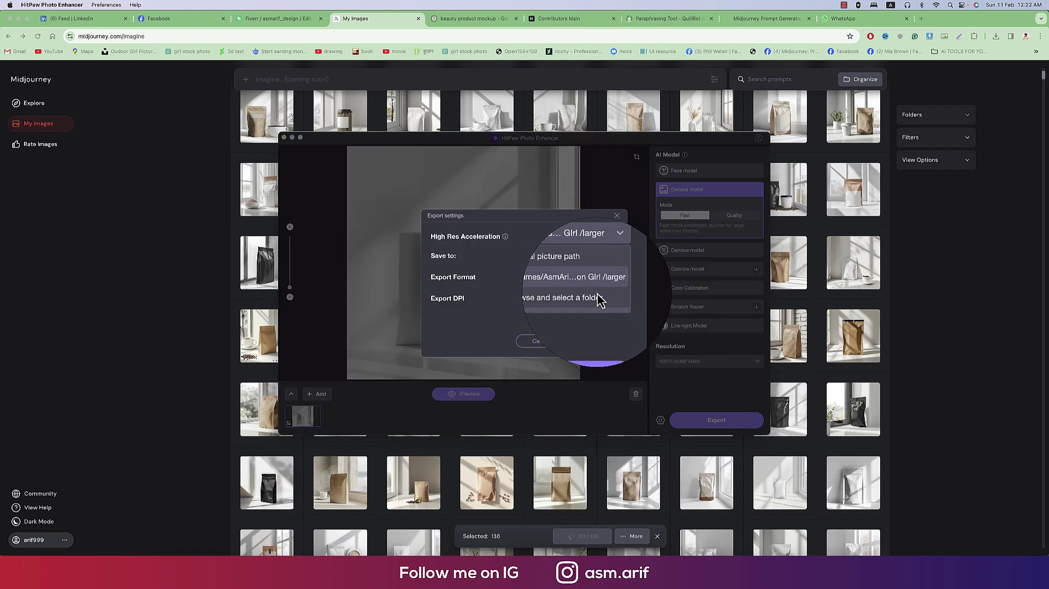
- Set the export destination to a new folder named 'larger' and confirm the settings
click(569, 300)
click(328, 448)
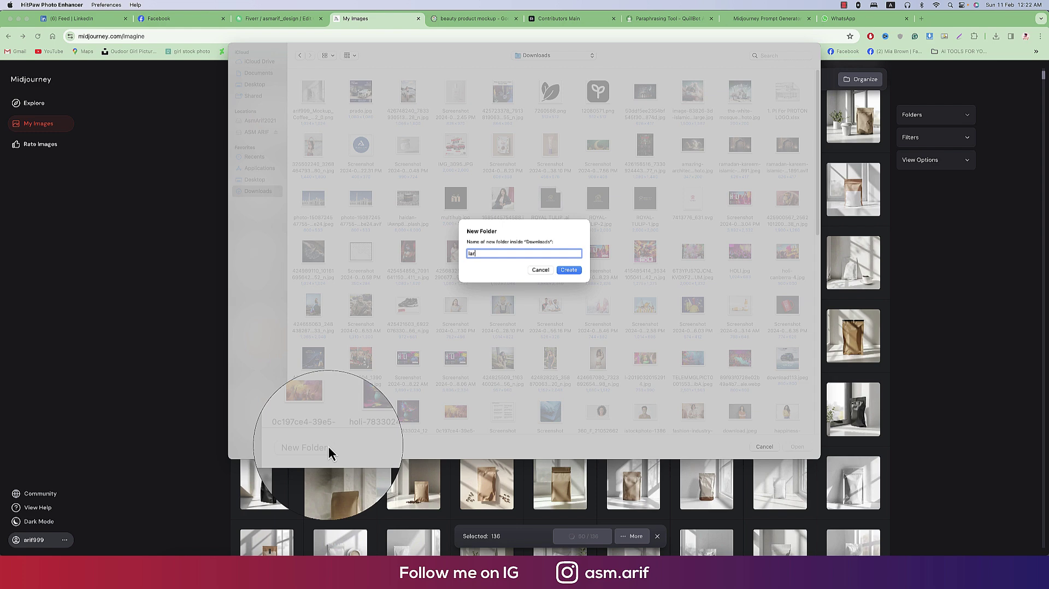
click(569, 270)
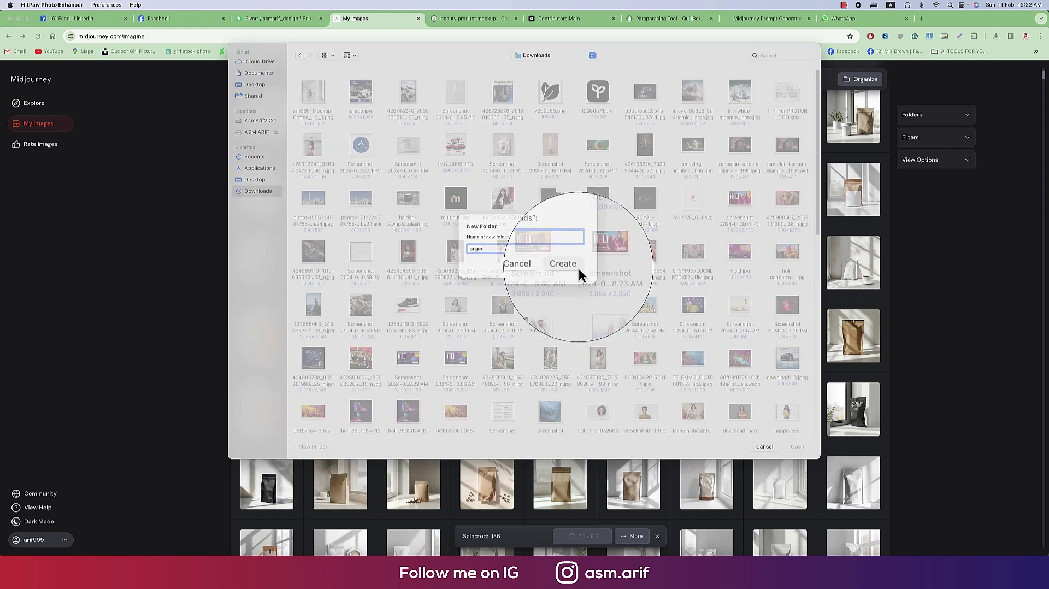
click(797, 447)
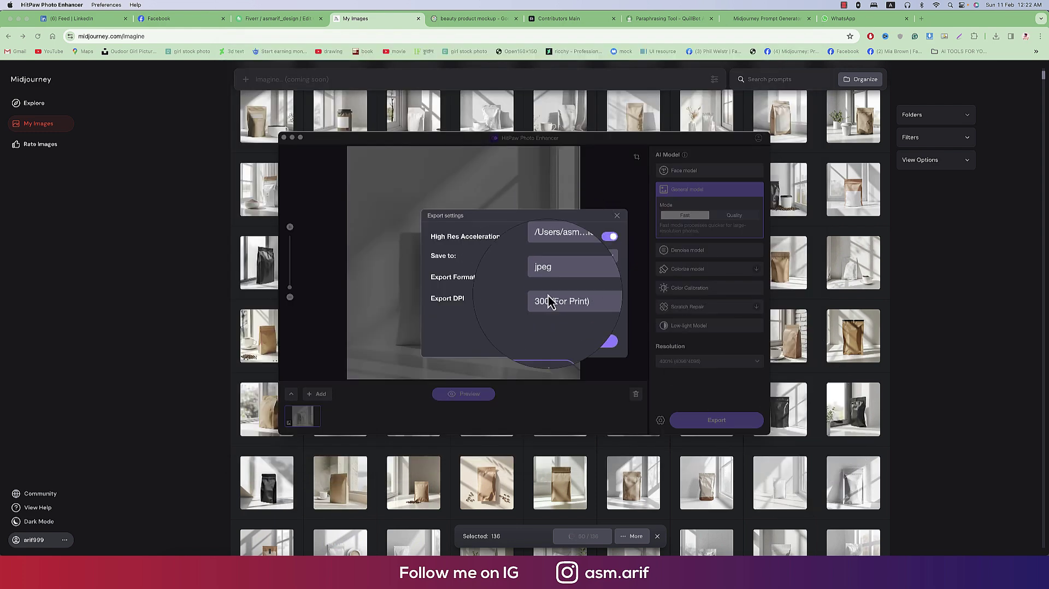
click(594, 345)
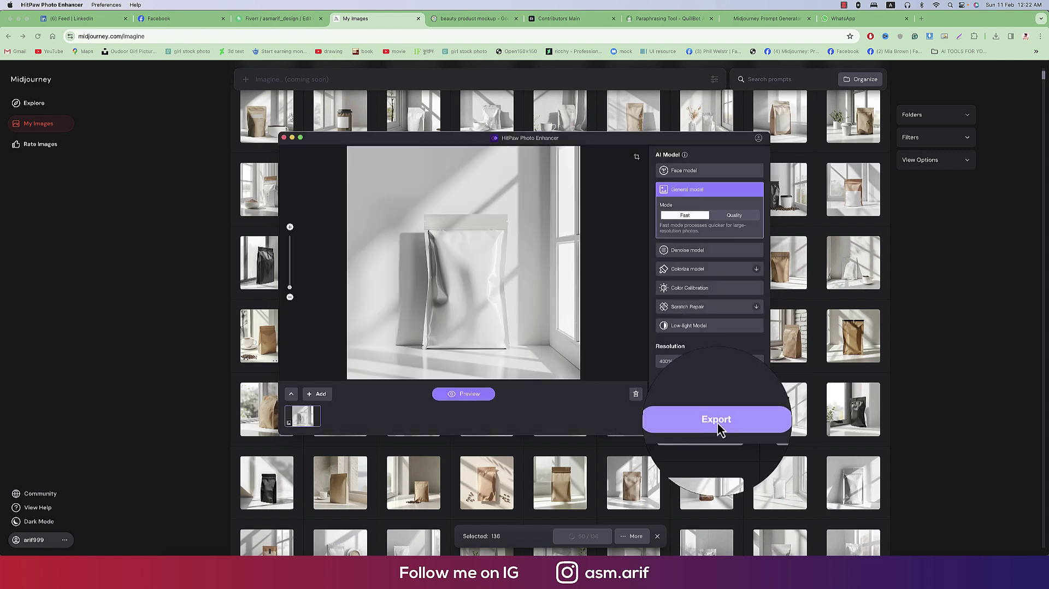
- Export the pouch image at 4096*4096 resolution, then quit HitPaw Photo Enhancer
mouse_move(737, 330)
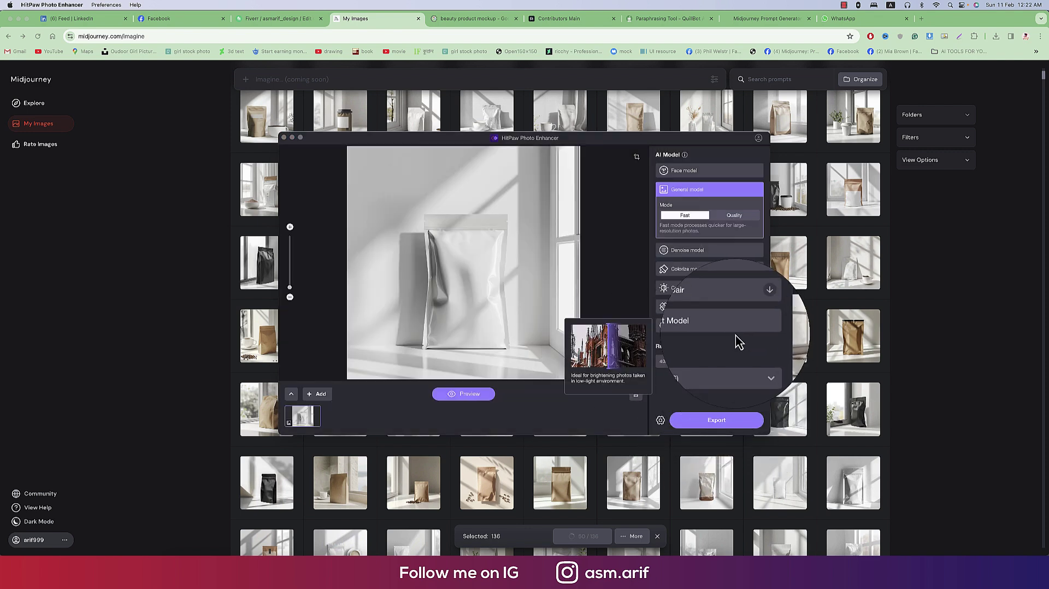
click(727, 365)
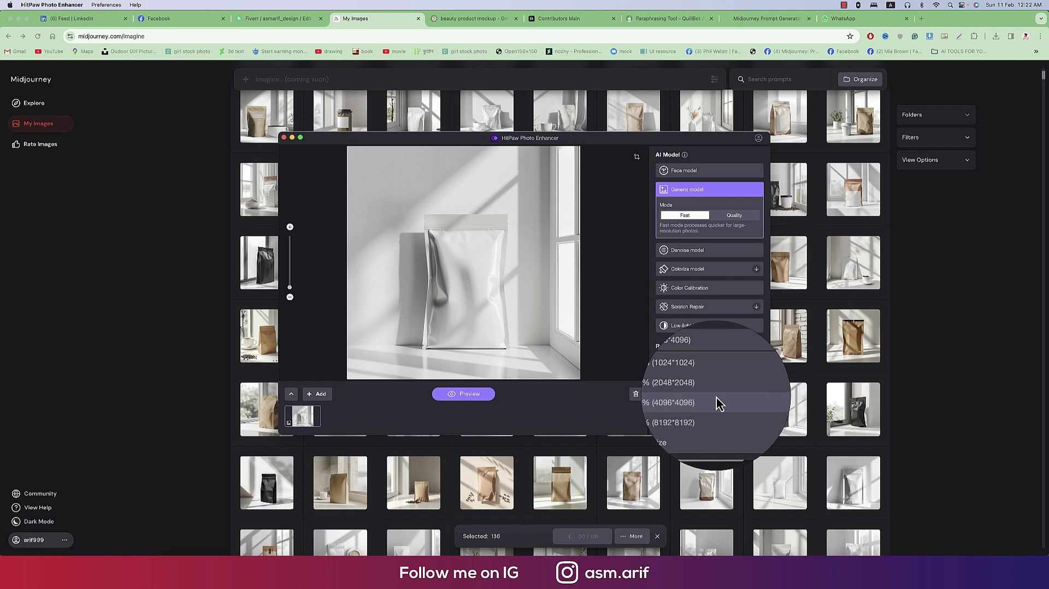
click(718, 403)
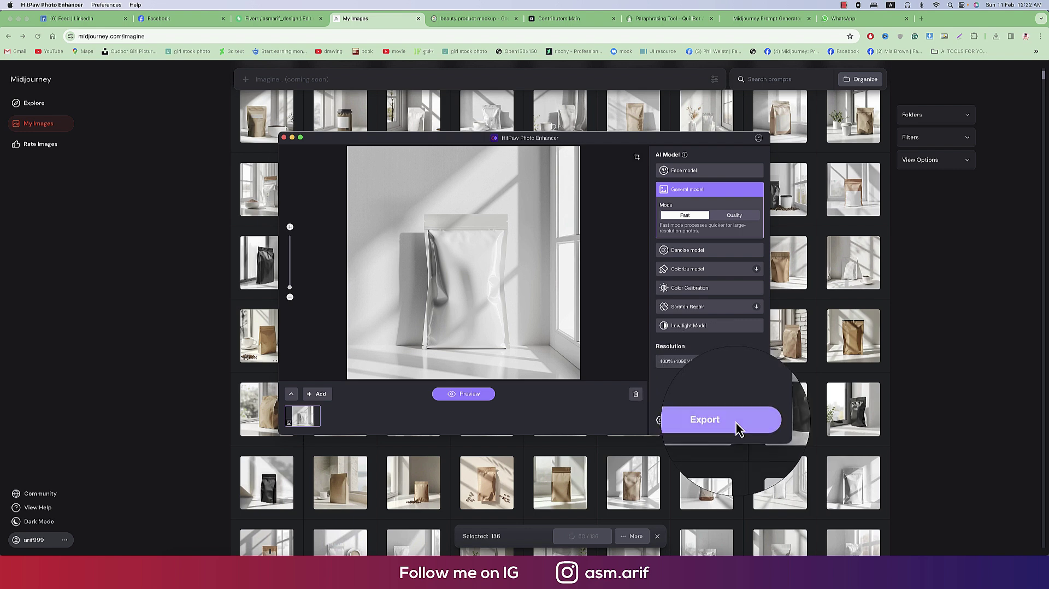
click(735, 425)
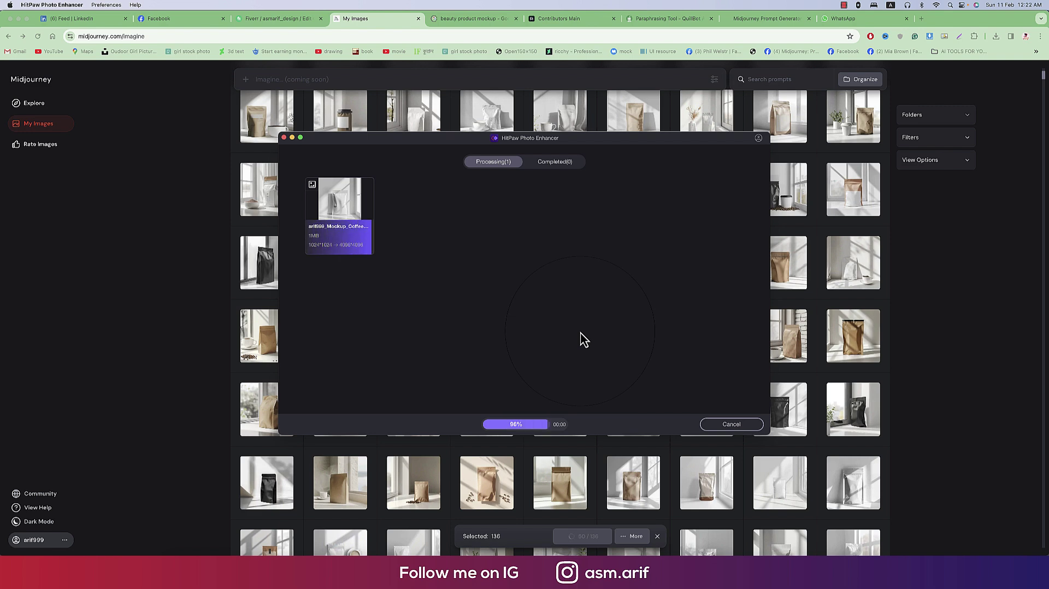
click(284, 137)
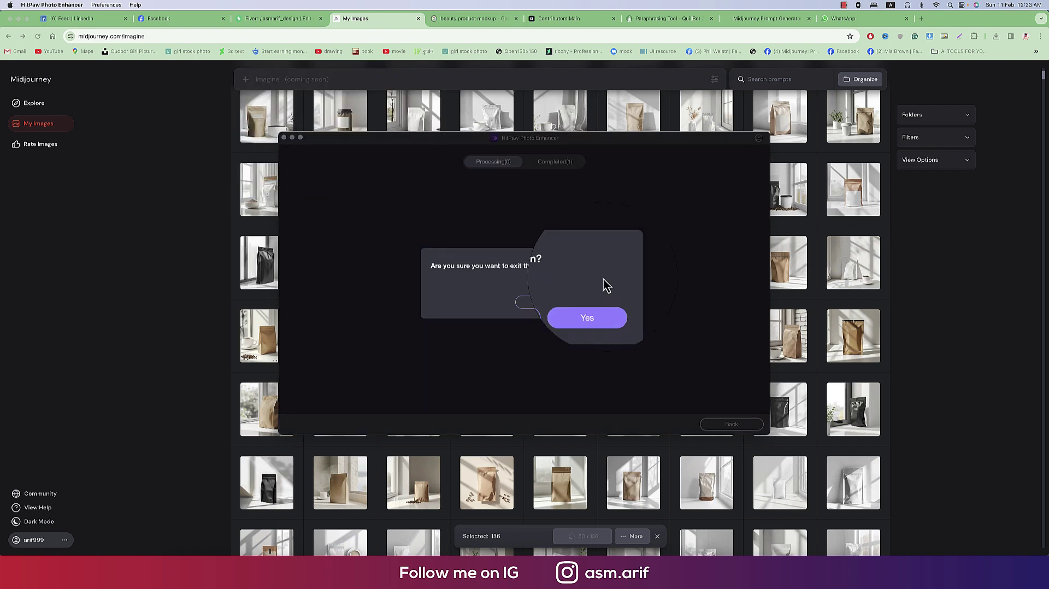
click(600, 313)
click(527, 542)
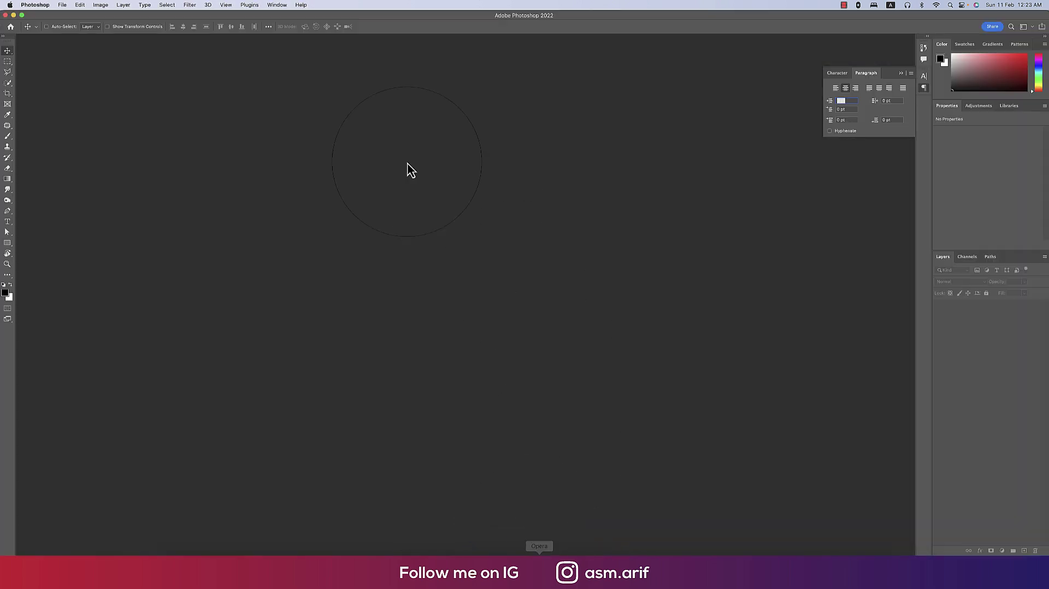
- Open the upscaled 4096×4096 pouch JPEG from Downloads > larger in Photoshop
click(62, 10)
click(66, 23)
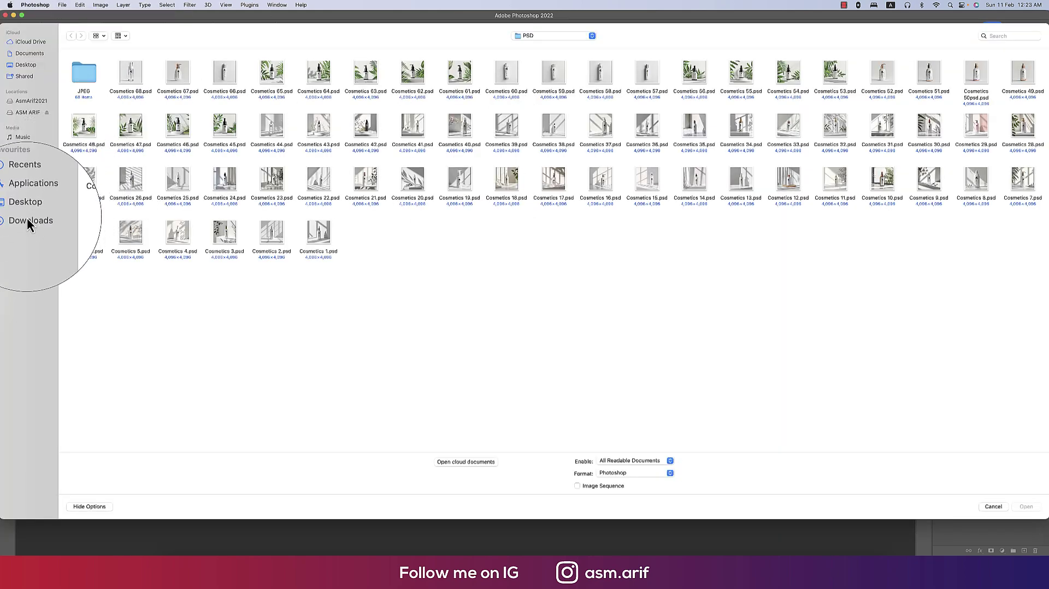
click(28, 219)
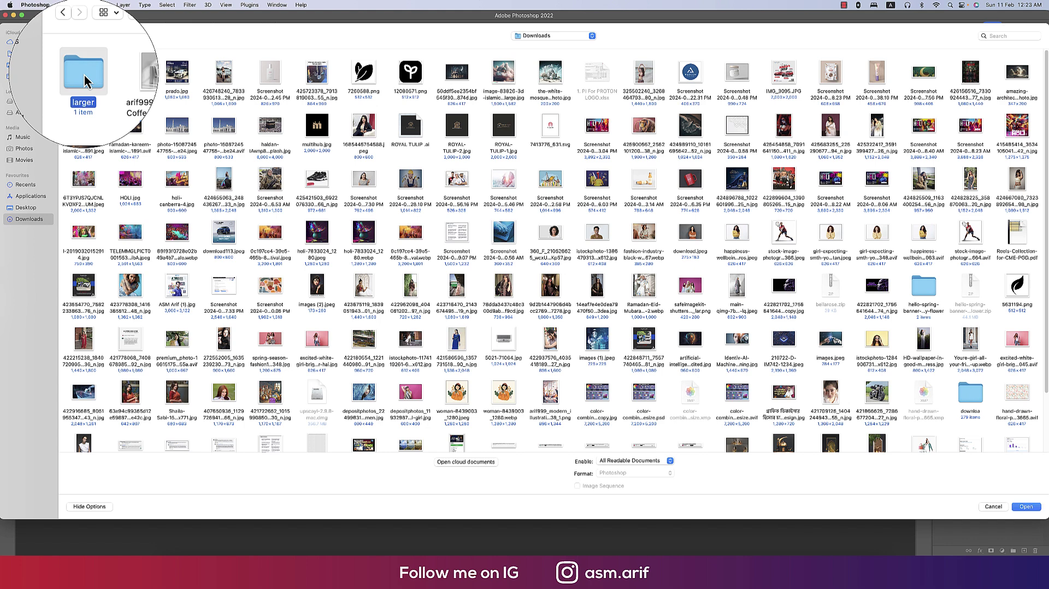
double_click(85, 80)
click(86, 76)
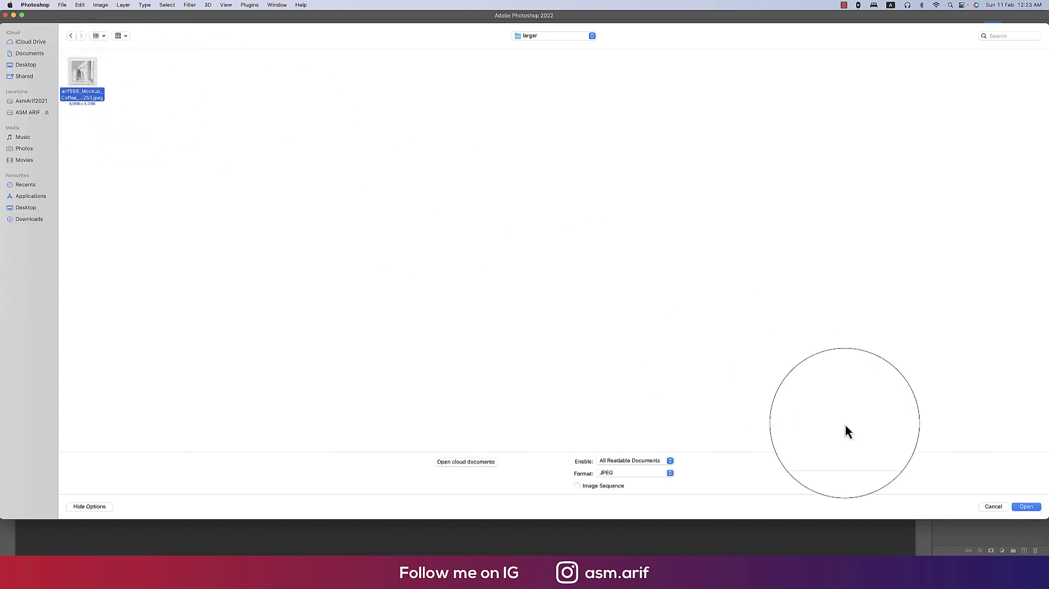
click(1026, 507)
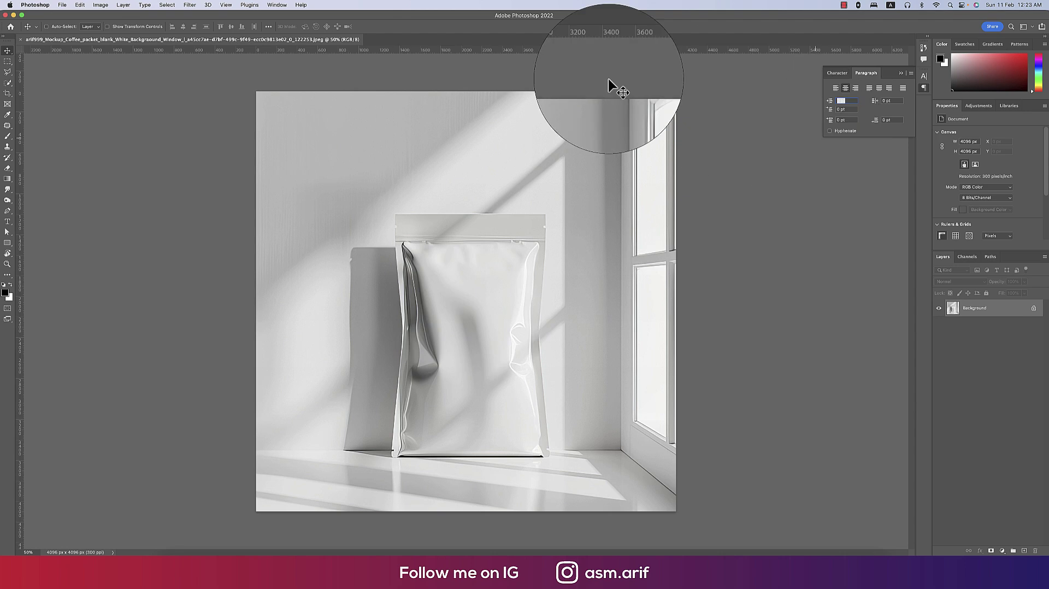
mouse_move(525, 583)
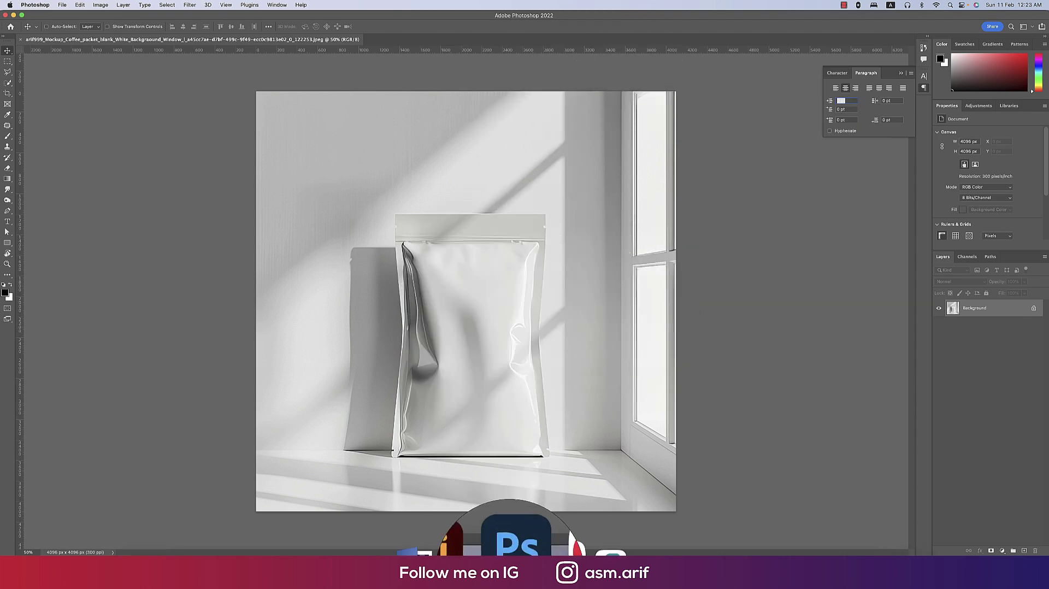
click(484, 541)
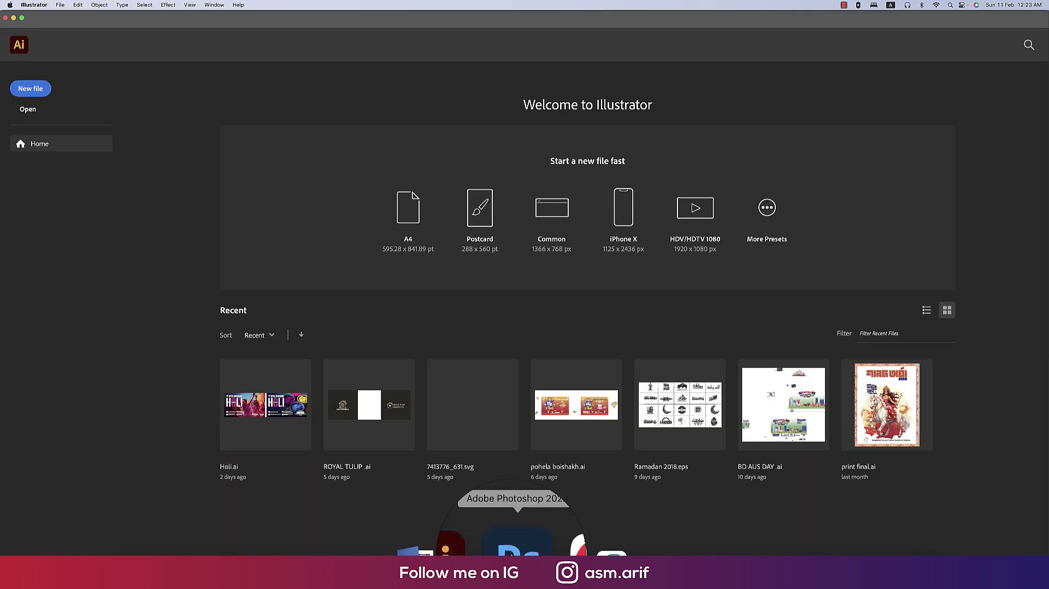
- Create a new iPhone X sized Illustrator document
click(30, 89)
key(Escape)
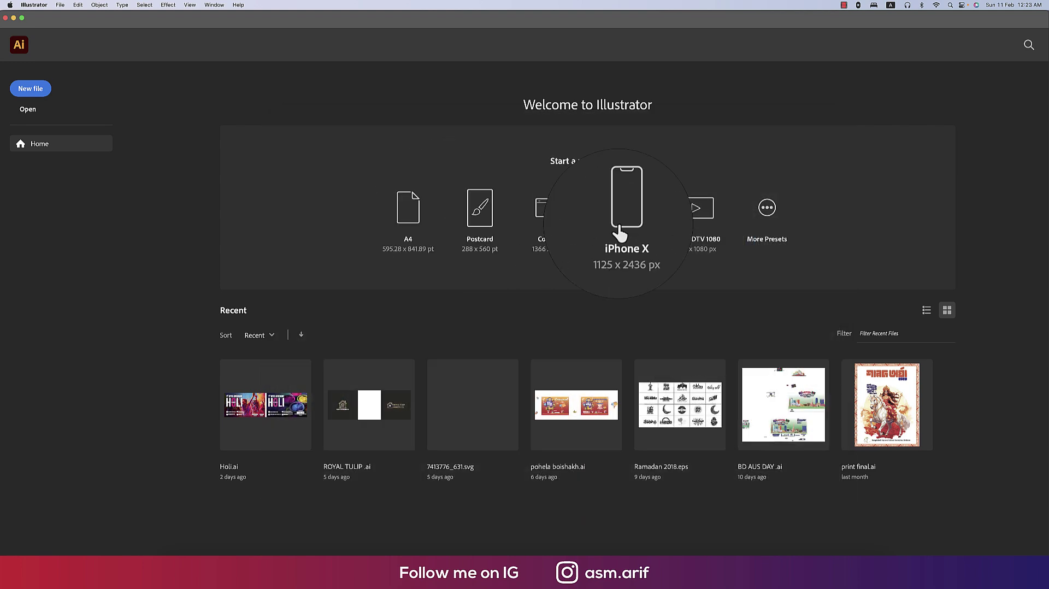
click(612, 216)
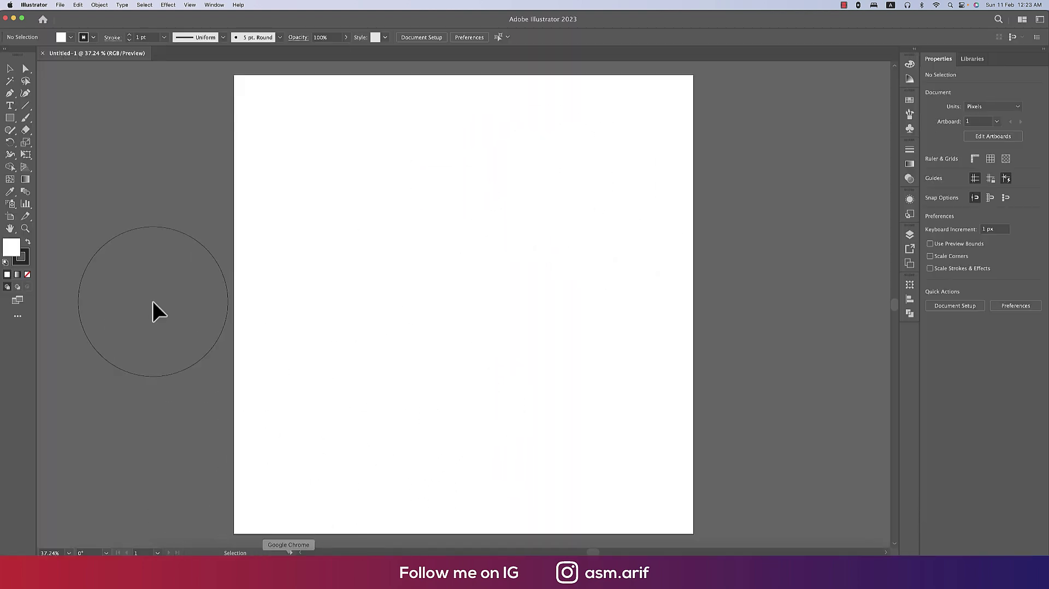
- Add a 300 pt text object reading MOCK UP with TEMPLATE beneath it
click(10, 105)
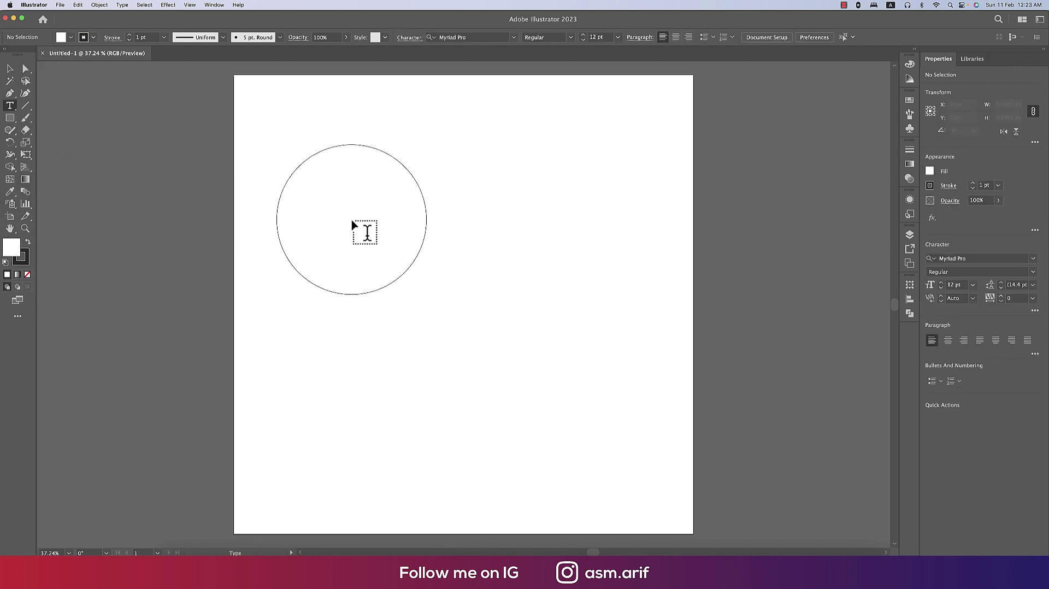
click(352, 220)
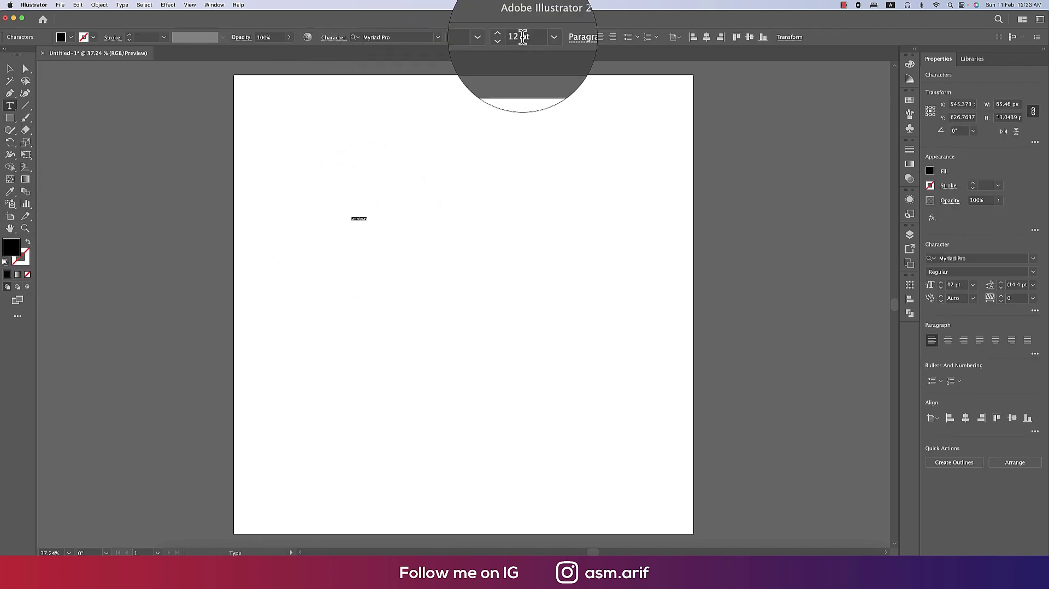
click(543, 37)
click(568, 222)
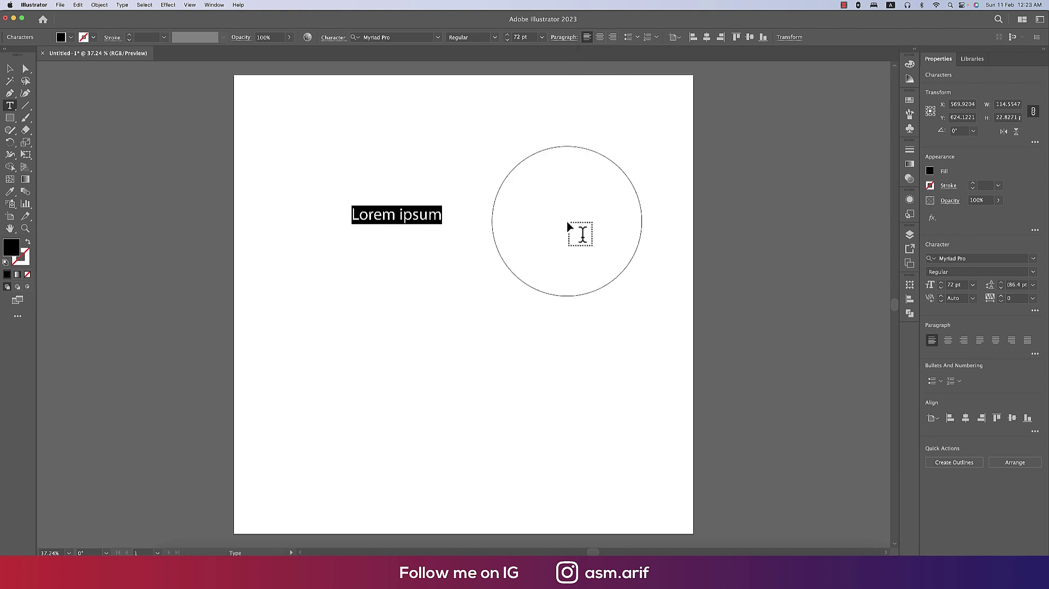
click(524, 37)
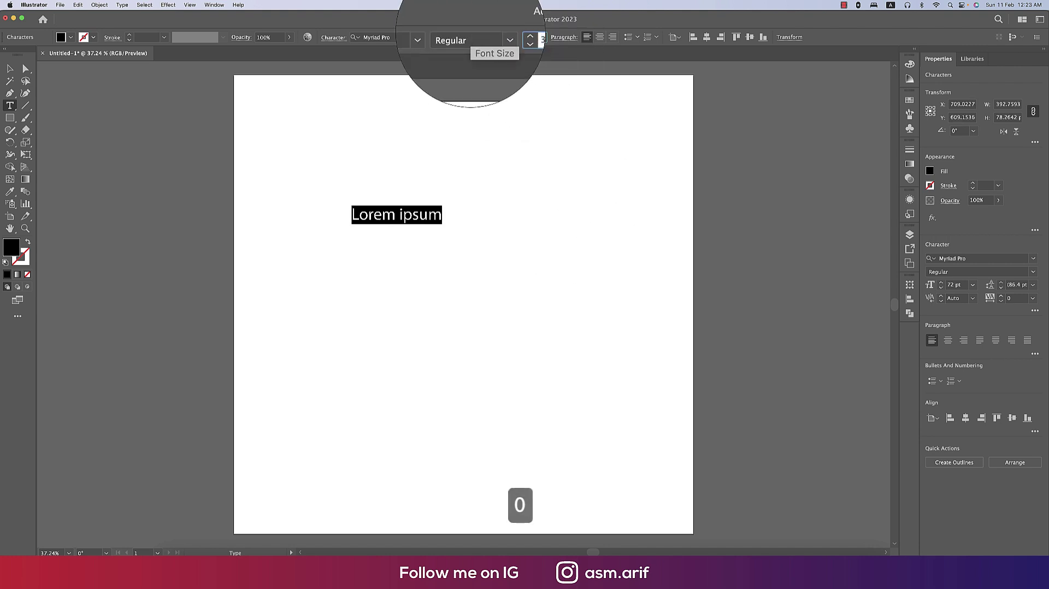
text(300)
key(Return)
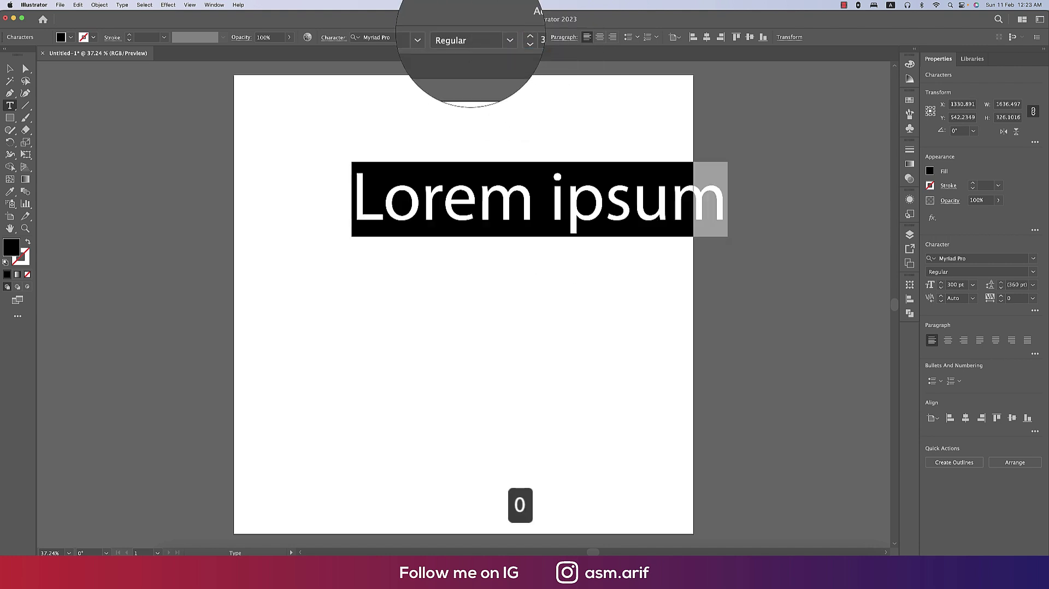
text(M)
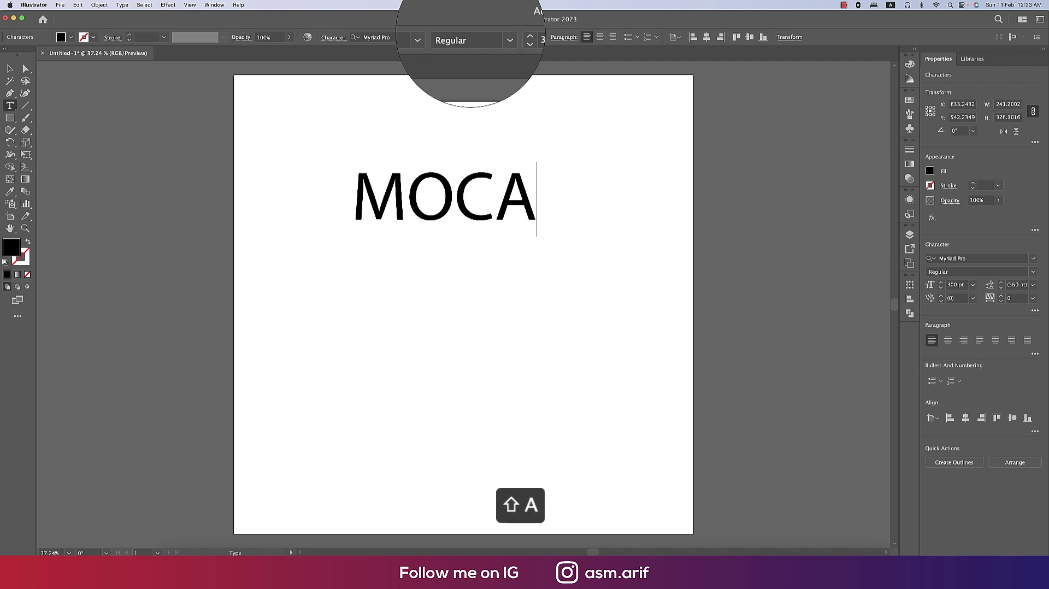
text(OCK UP)
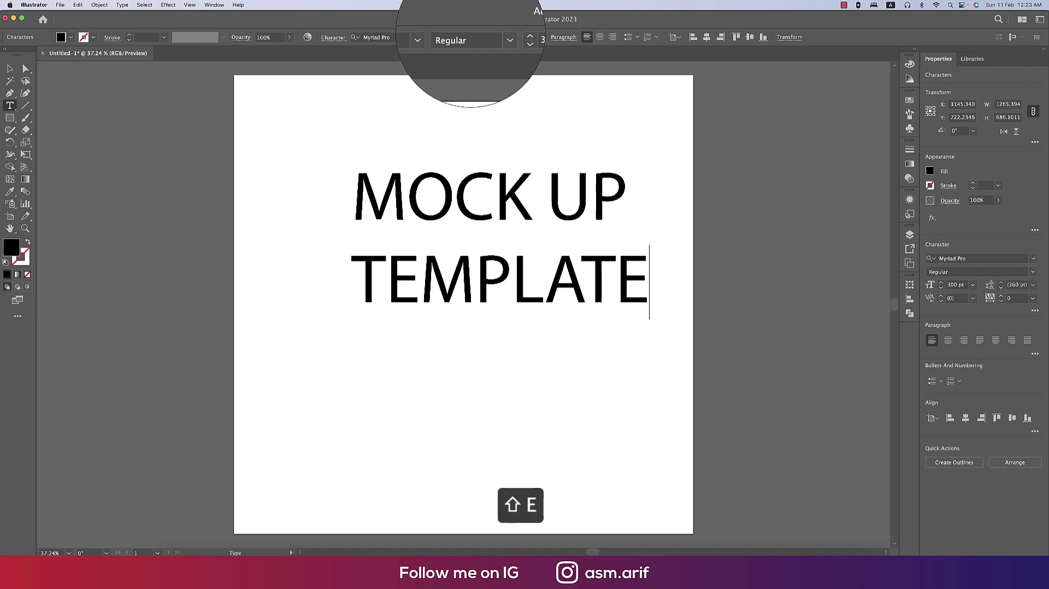
drag(629, 189, 281, 164)
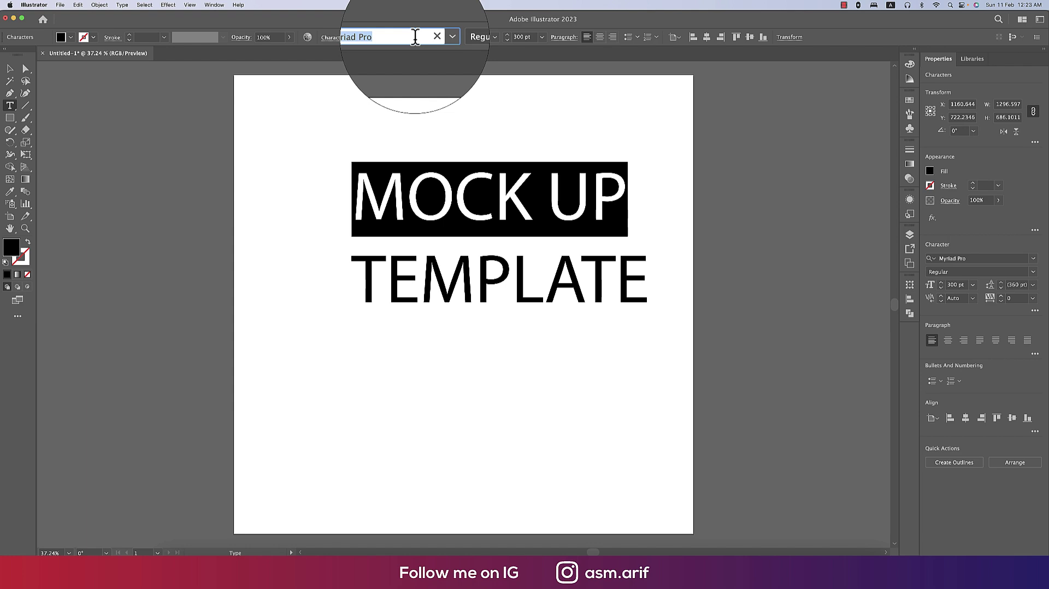
- Set the MOCK UP and TEMPLATE lines in Bodoni 72 Book
key(BackSpace)
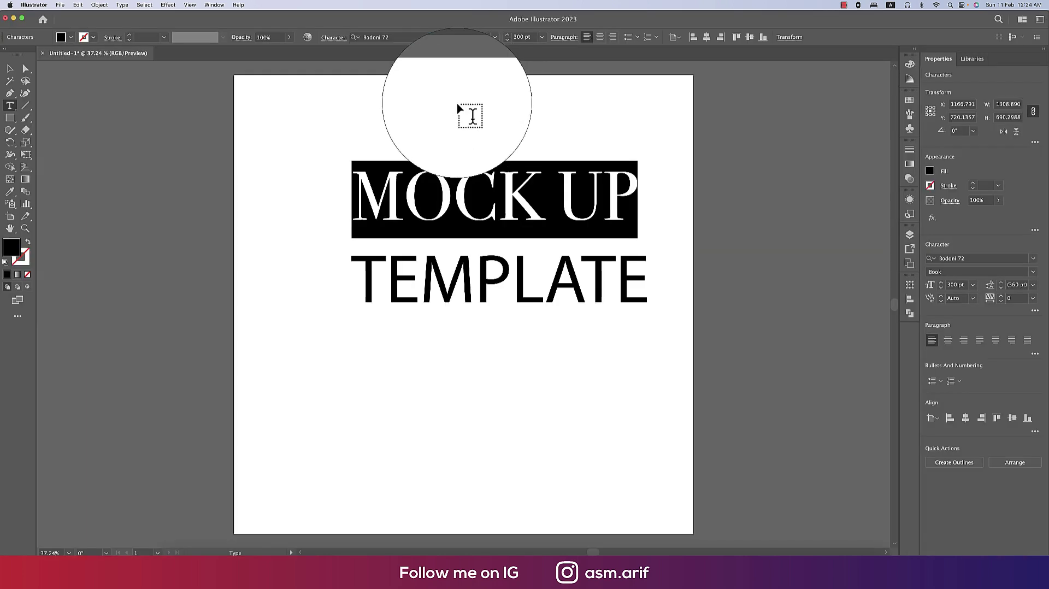
drag(612, 273, 246, 259)
click(438, 37)
click(356, 88)
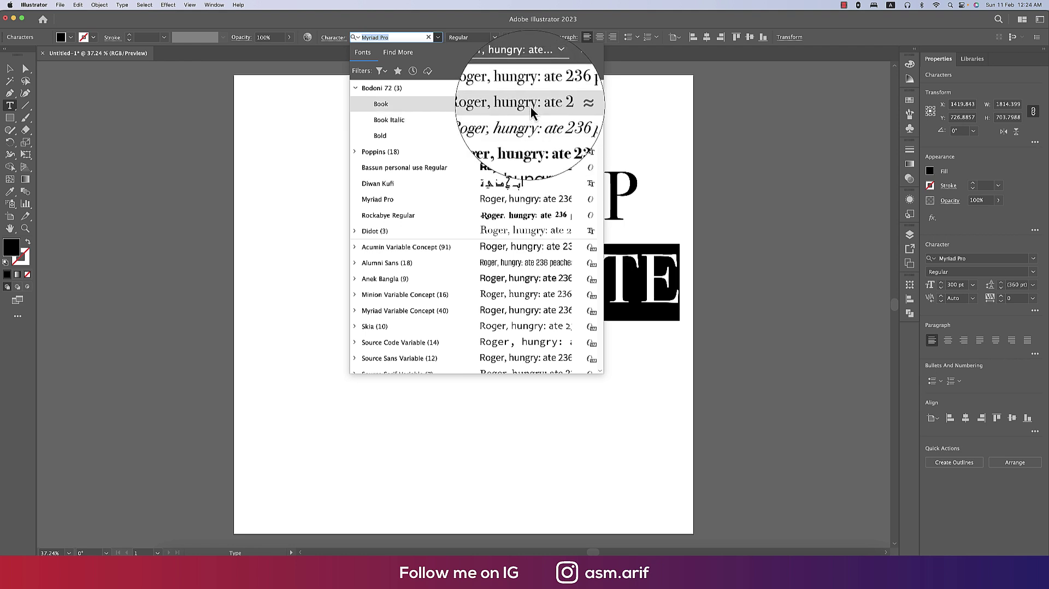
click(530, 105)
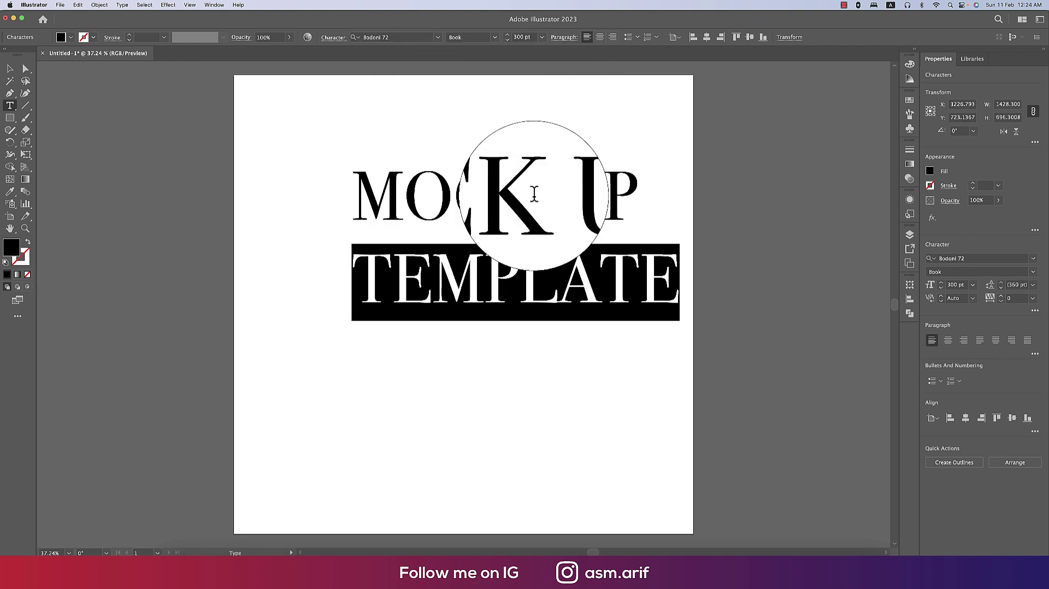
- Shrink the TEMPLATE line to 125 pt and finish text editing
click(542, 37)
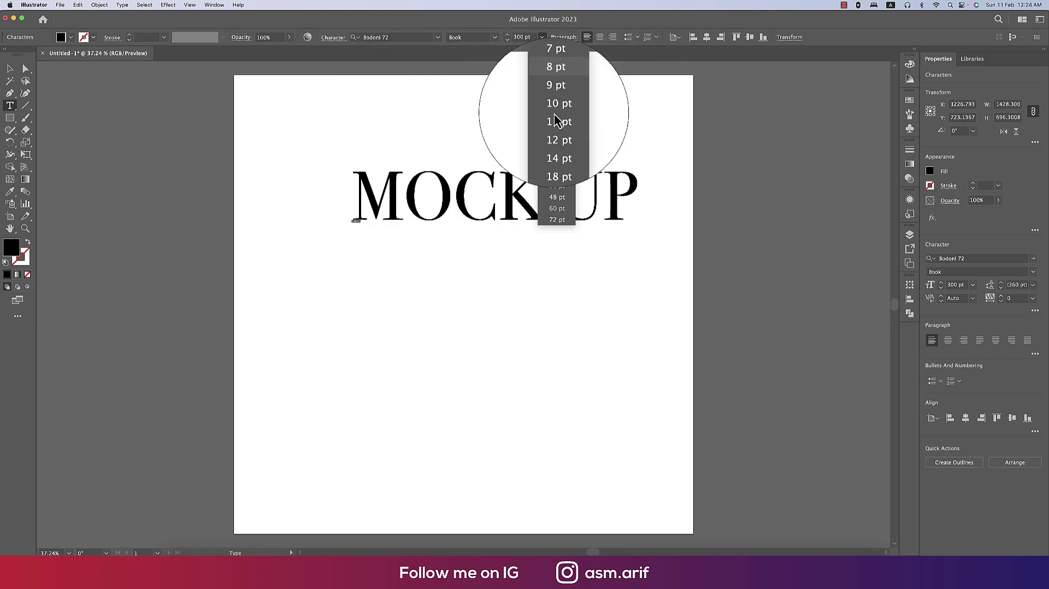
click(561, 224)
click(529, 39)
text(125)
key(Return)
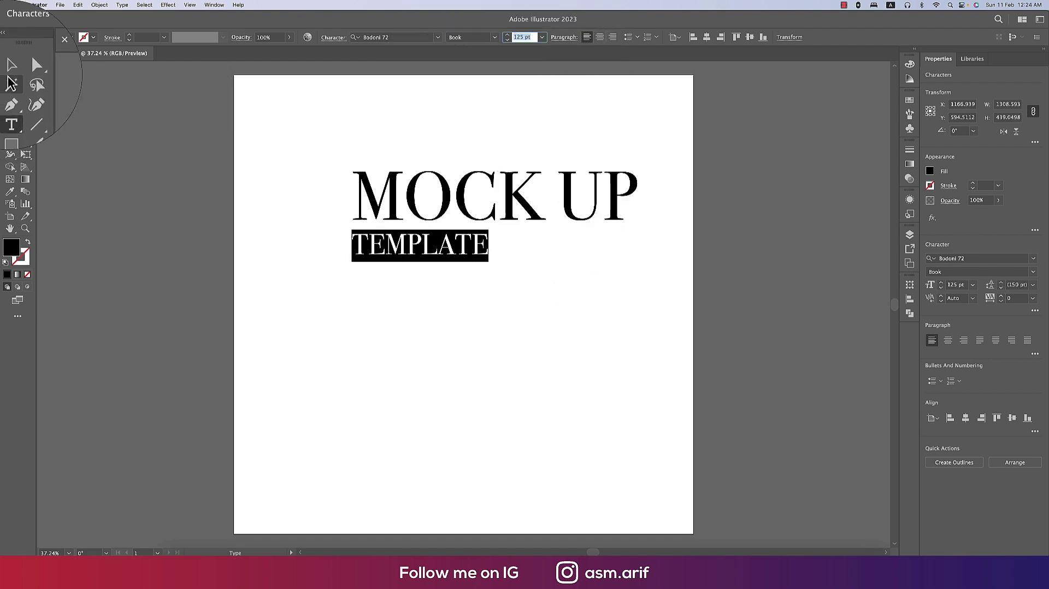
click(10, 68)
click(110, 109)
- Convert the MOCK UP TEMPLATE text to outlines and ungroup the letters
click(431, 205)
right_click(459, 199)
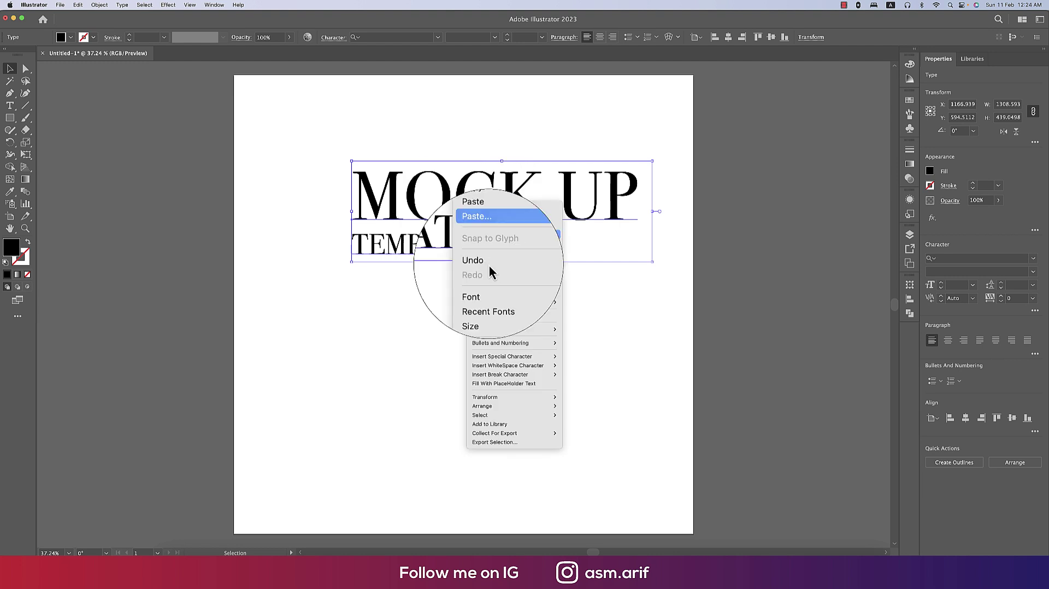
click(511, 317)
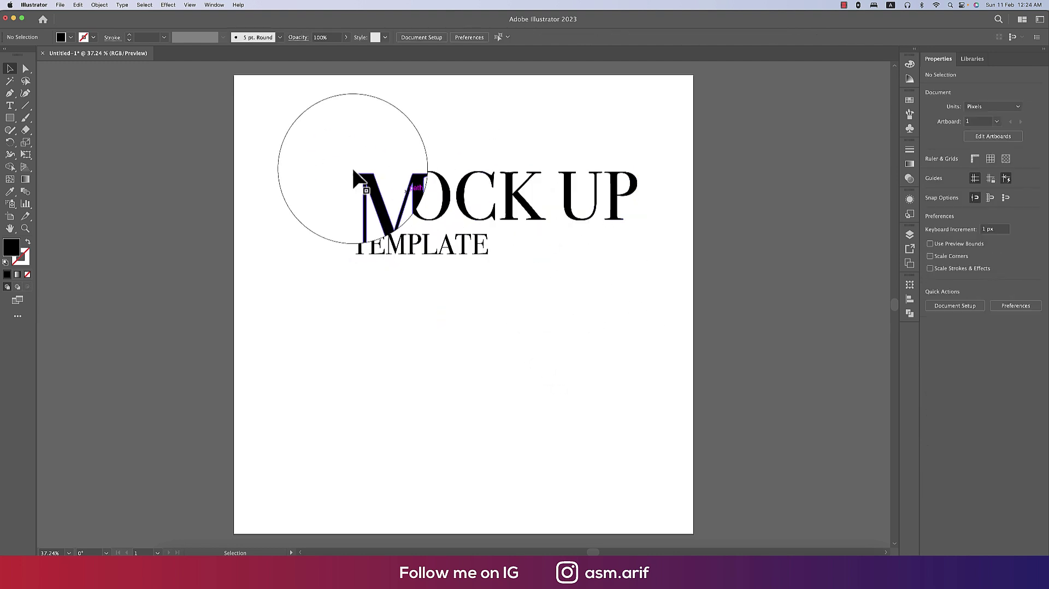
right_click(608, 218)
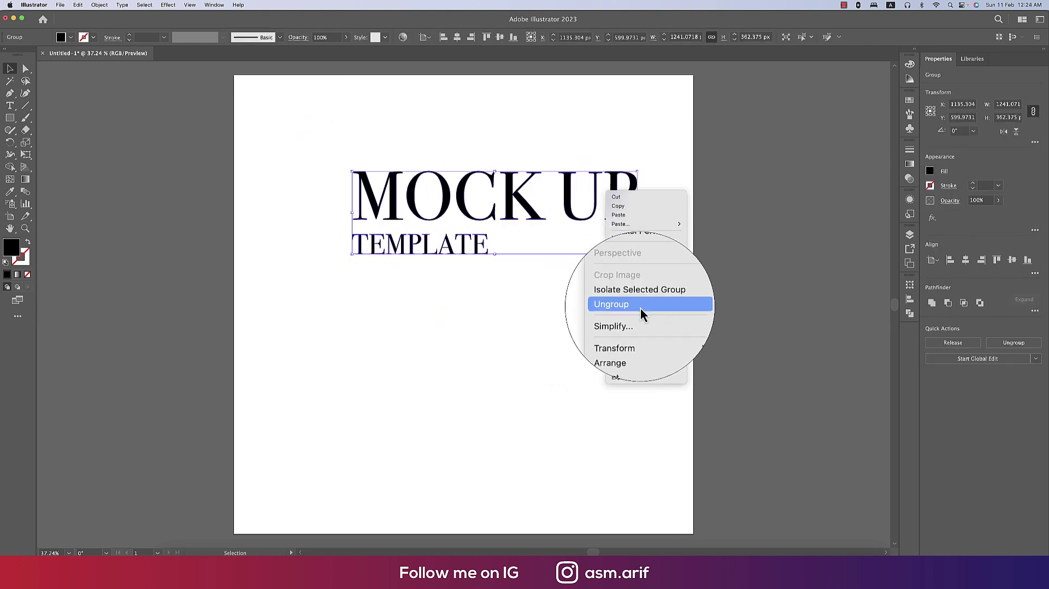
click(641, 307)
- Group the MOCK UP letters, the TEMPLATE letters, then both lines together
drag(301, 133, 661, 195)
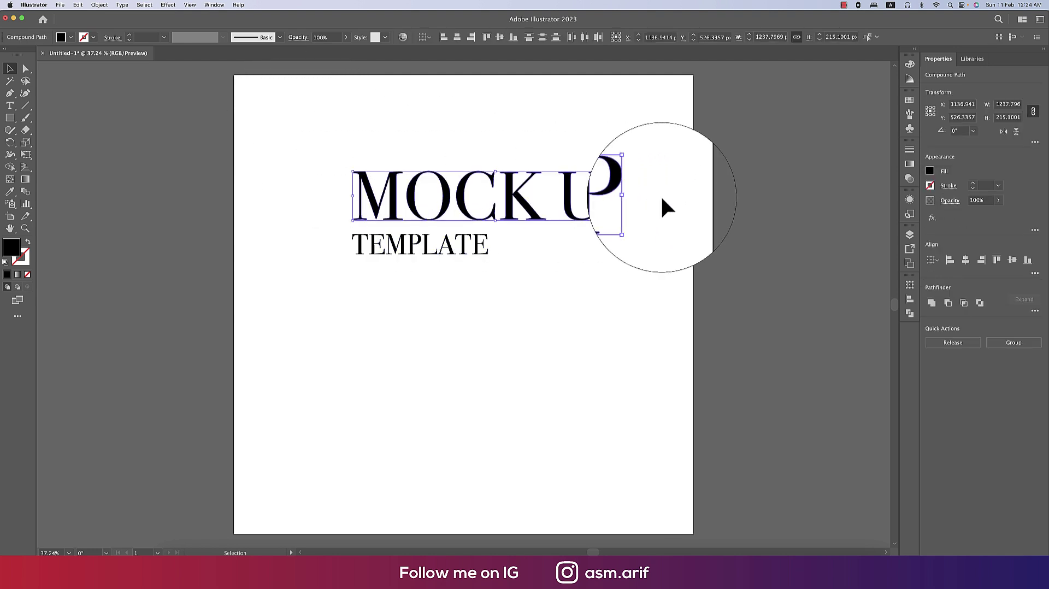
key(super+g)
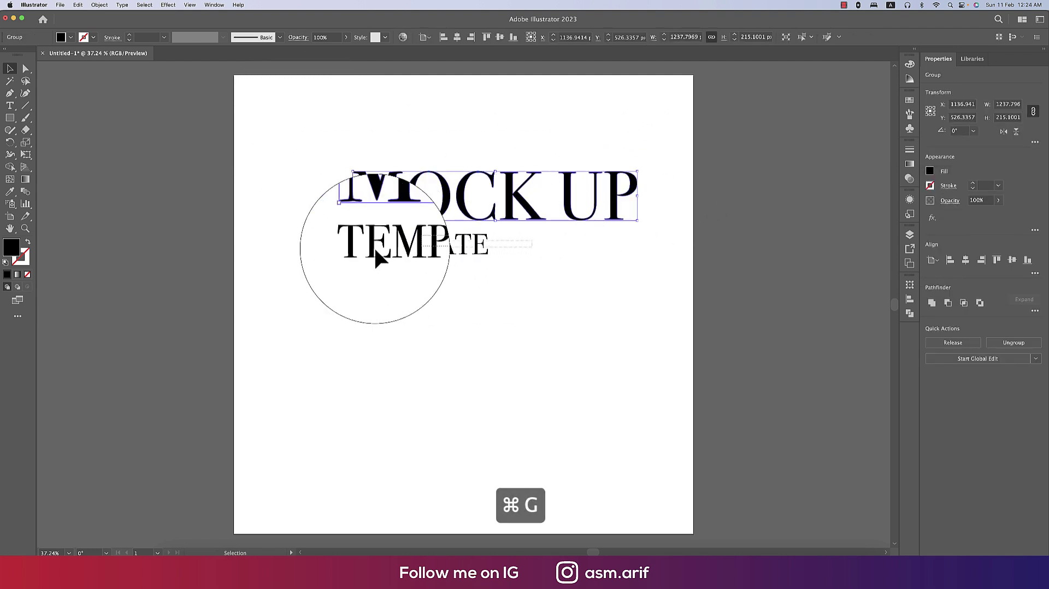
click(358, 247)
key(a)
key(v)
drag(321, 148, 587, 345)
key(super+g)
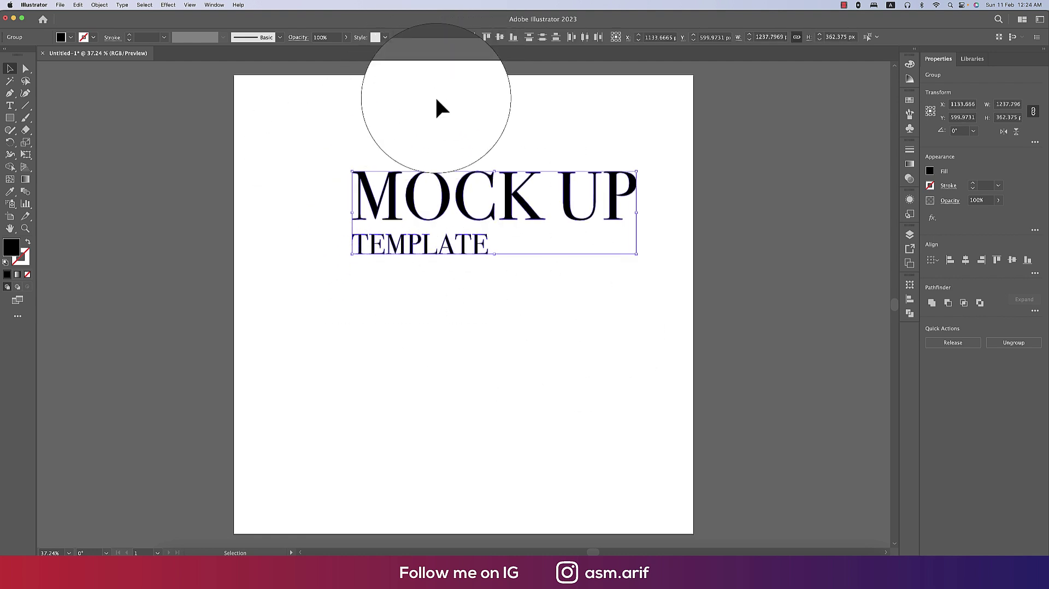
- Move the grouped logo text lower and slightly right on the artboard
click(441, 143)
drag(337, 161, 635, 303)
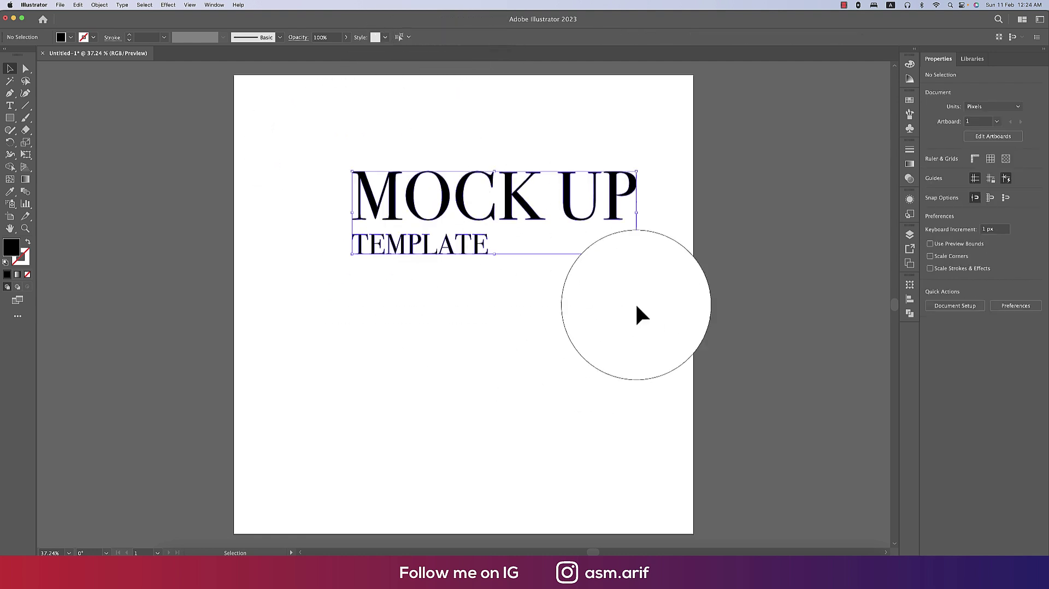
drag(616, 218, 633, 304)
- Go to flaticon.com in a new Chrome tab
click(276, 549)
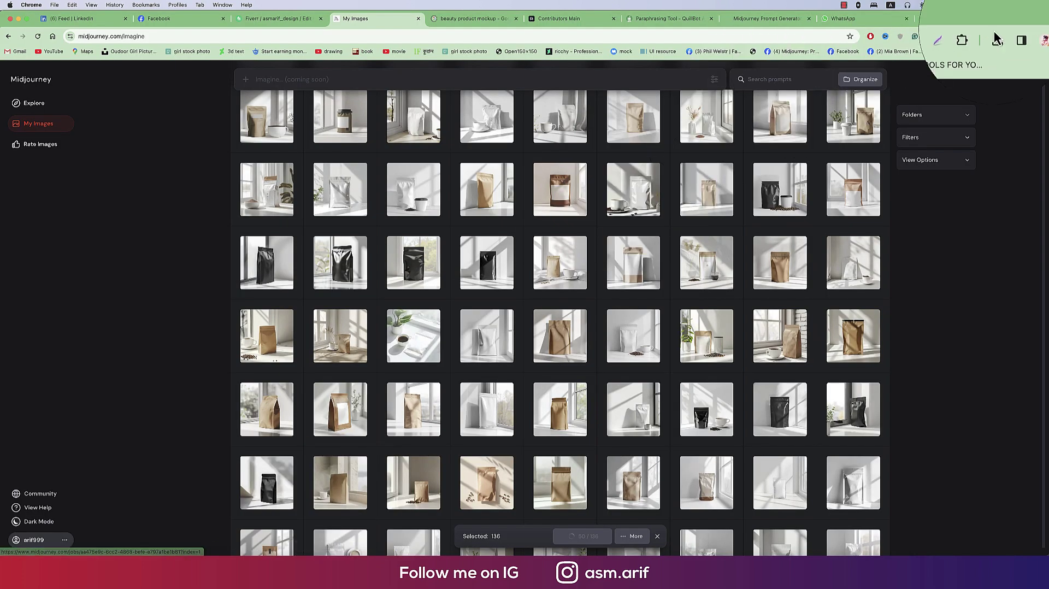
click(921, 19)
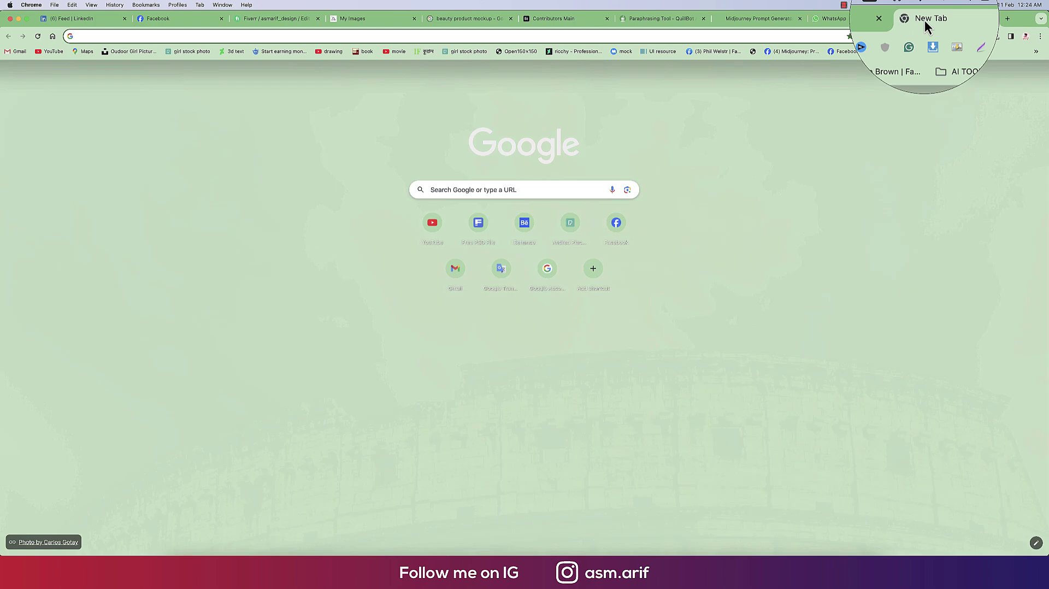
text(fl)
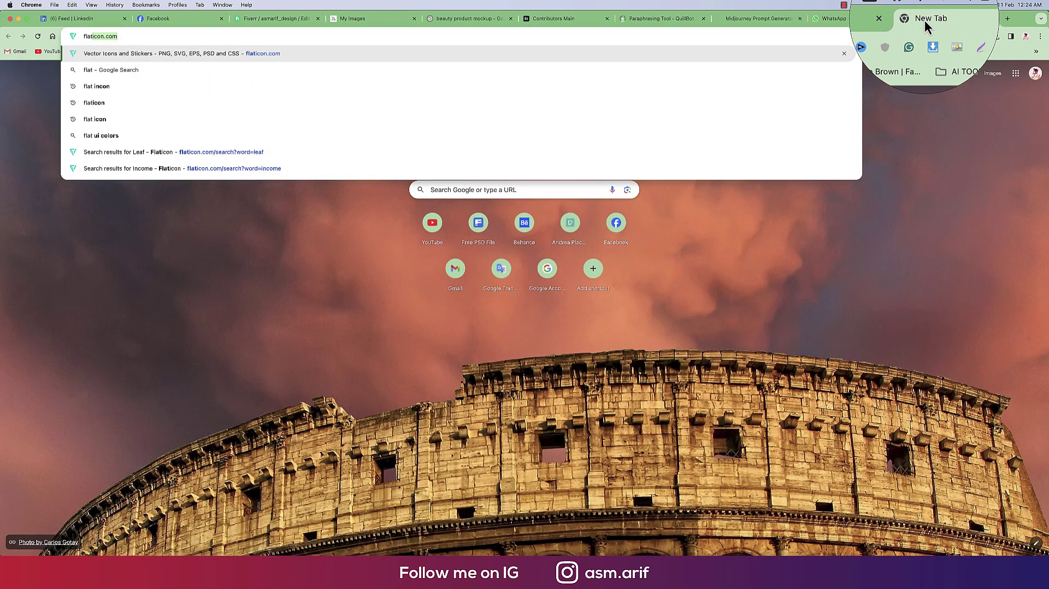
text(at)
key(Return)
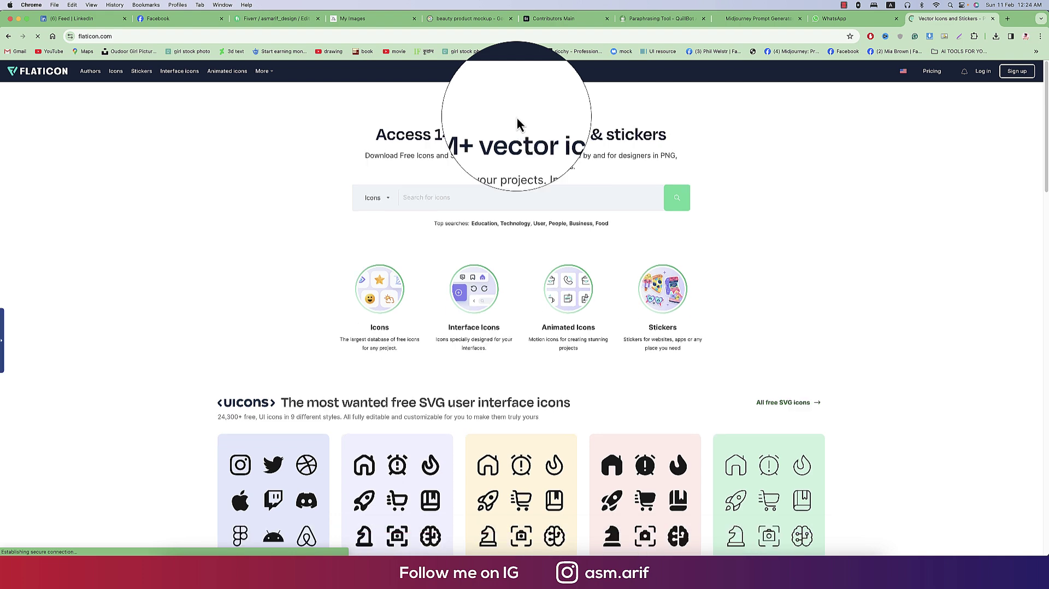
- Search Flaticon for 'coffee' and open the coffee beans icon in a new tab
click(431, 187)
text(co)
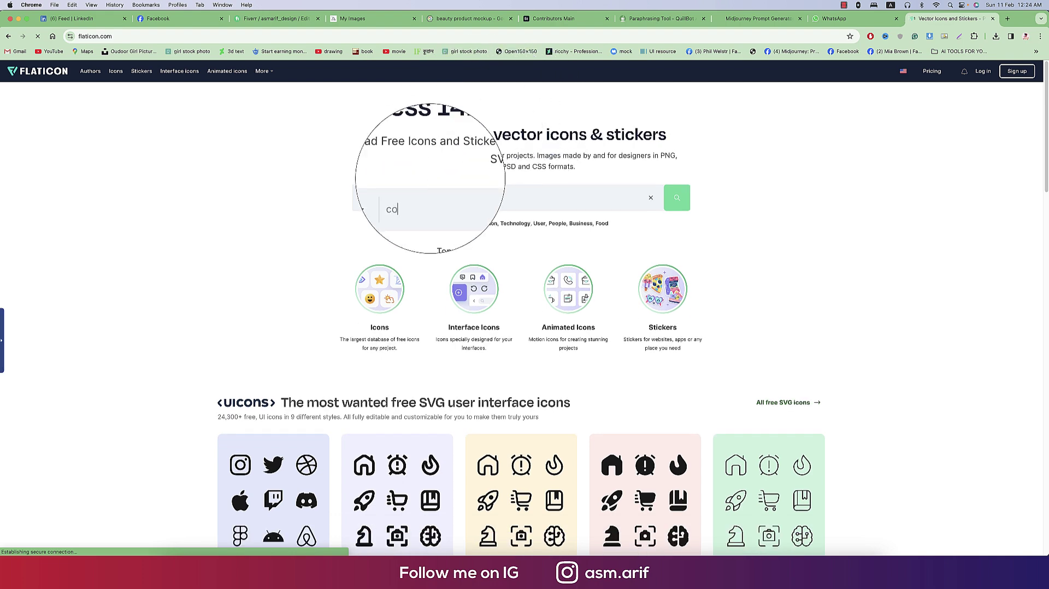
text(ffee)
key(Return)
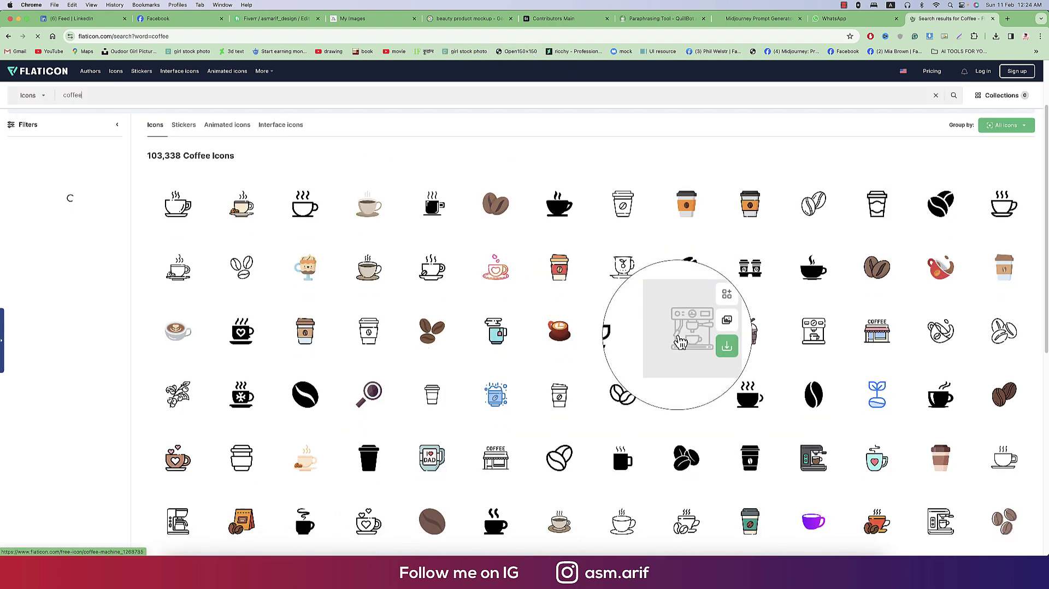
scroll(677, 339, down, 5)
scroll(665, 378, down, 5)
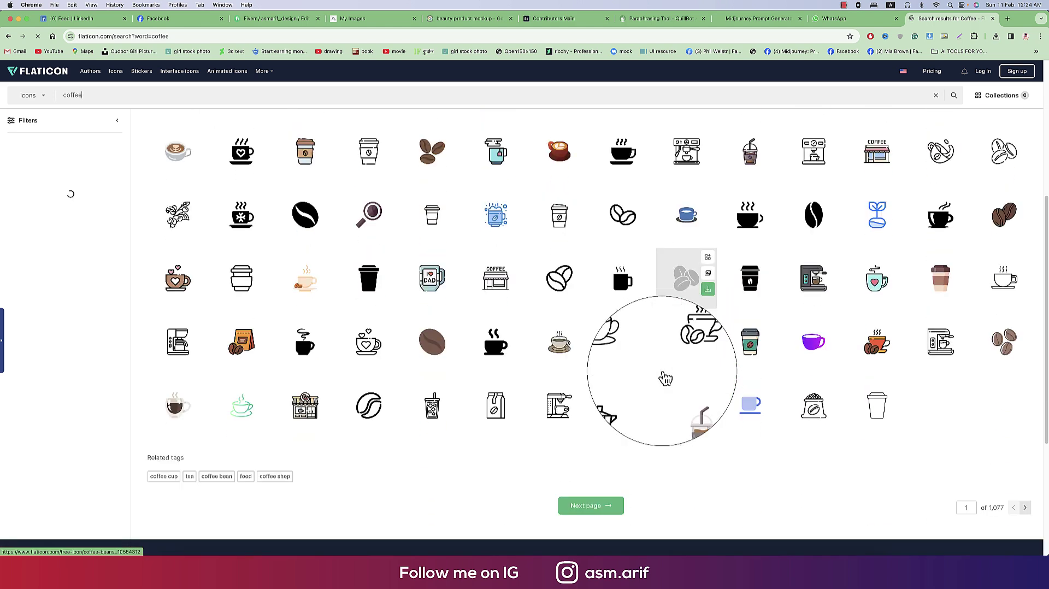
scroll(519, 409, up, 5)
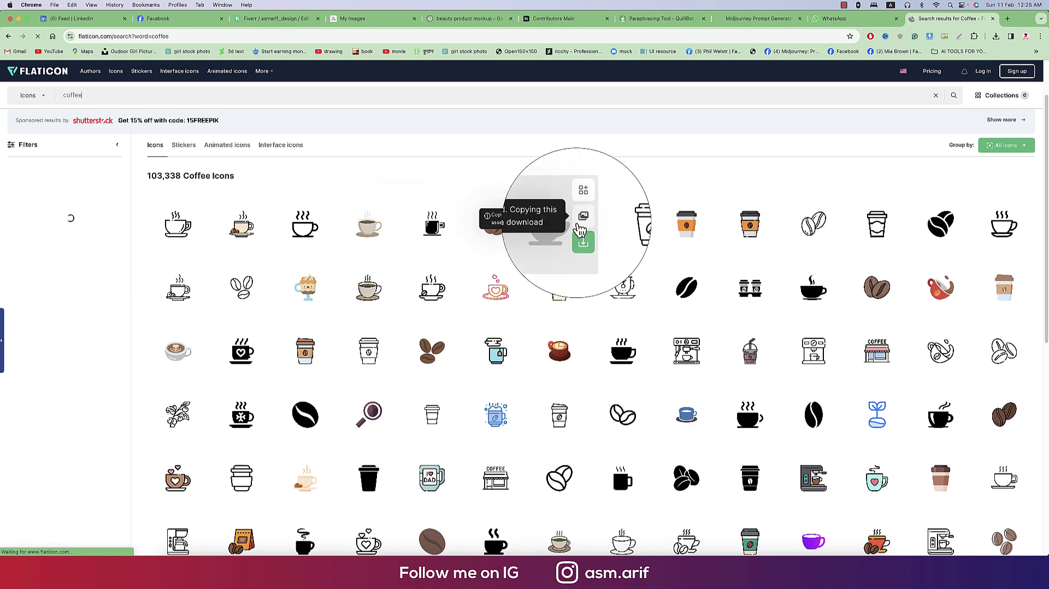
super+click(936, 234)
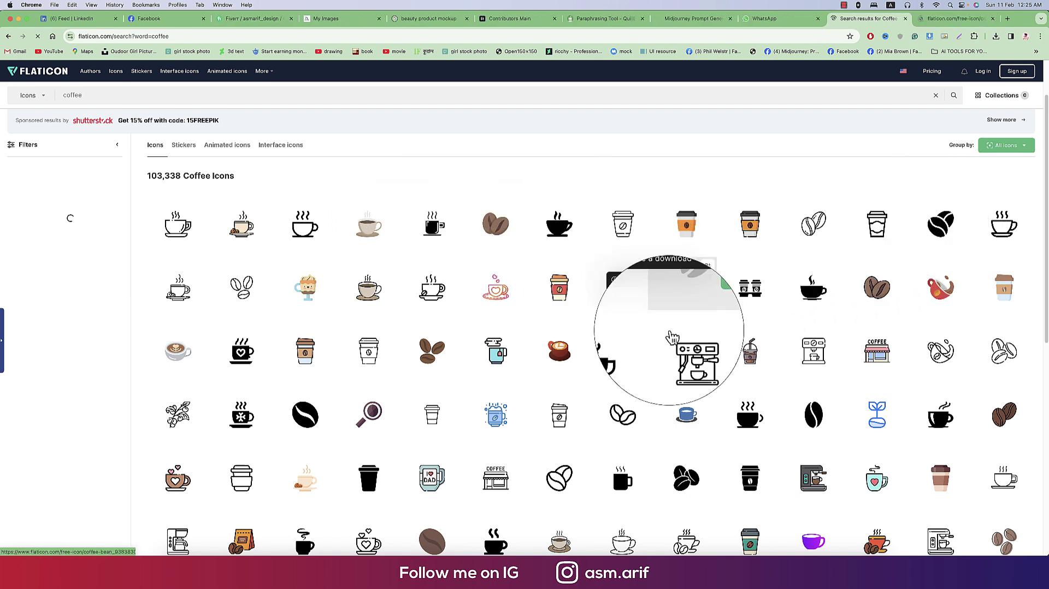
- Browse to the second page of coffee icon results
scroll(689, 410, down, 5)
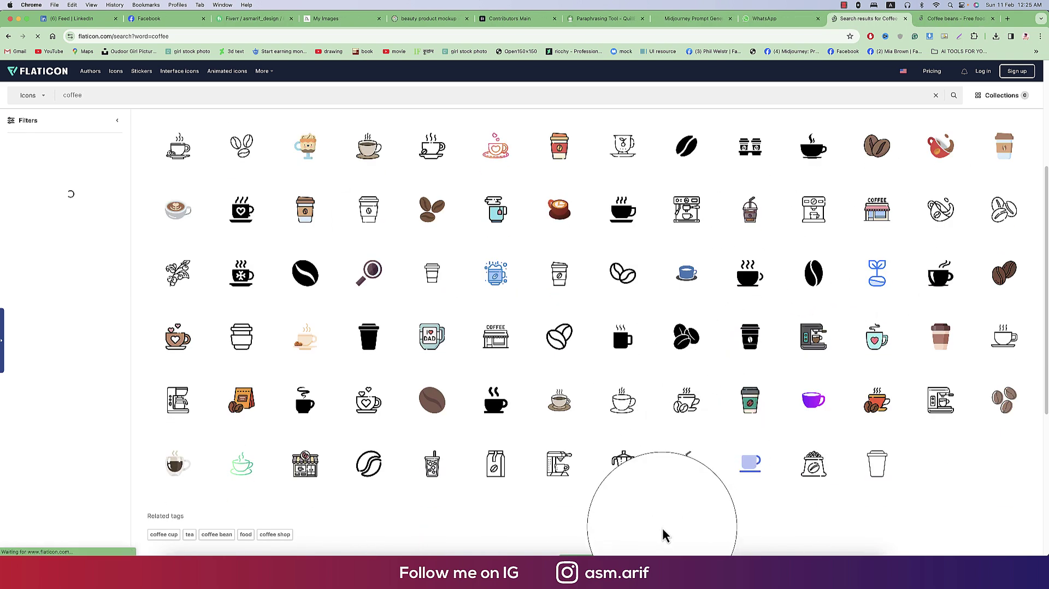
scroll(663, 534, down, 2)
click(629, 513)
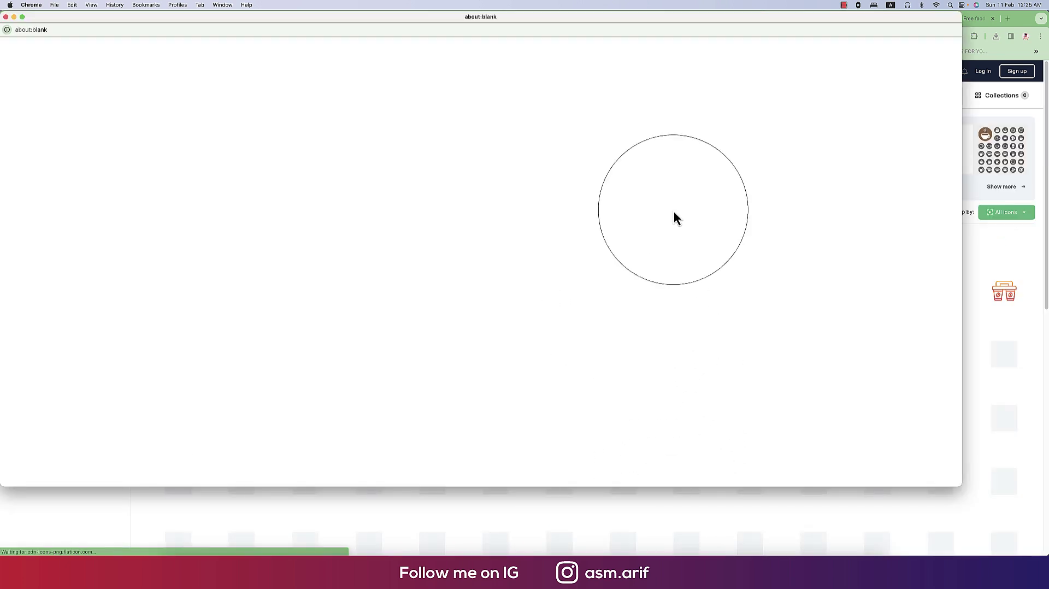
click(6, 17)
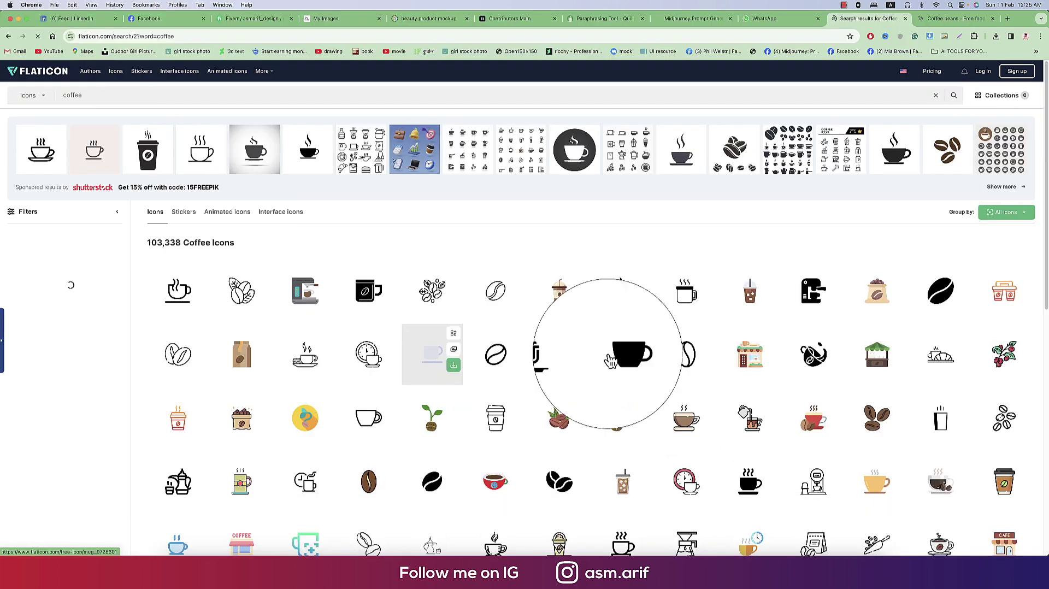
scroll(752, 350, down, 4)
scroll(758, 347, down, 4)
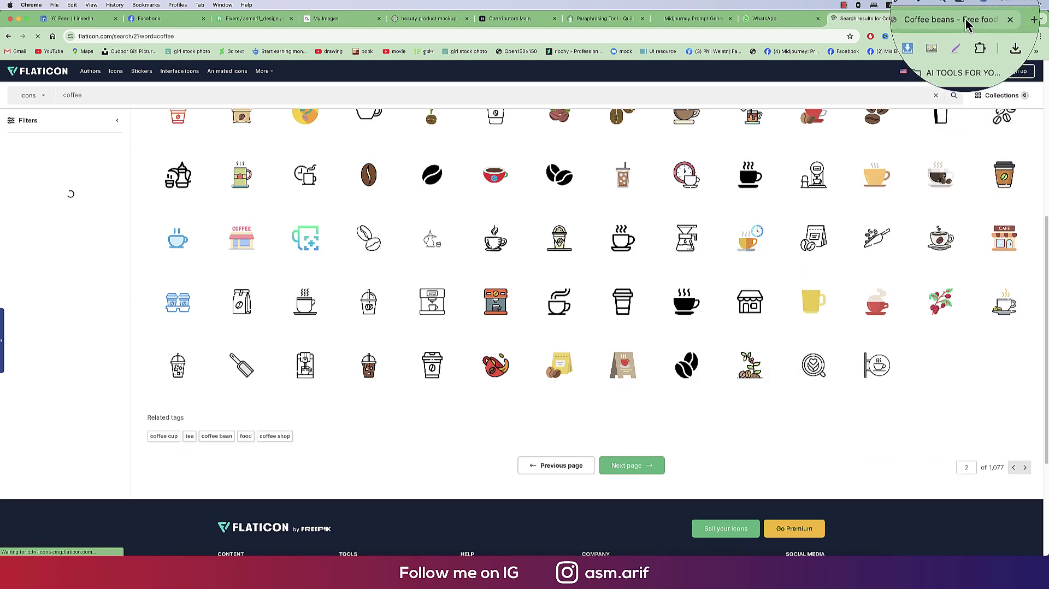
- Open the Coffee beans icon page and choose its filled style
click(957, 18)
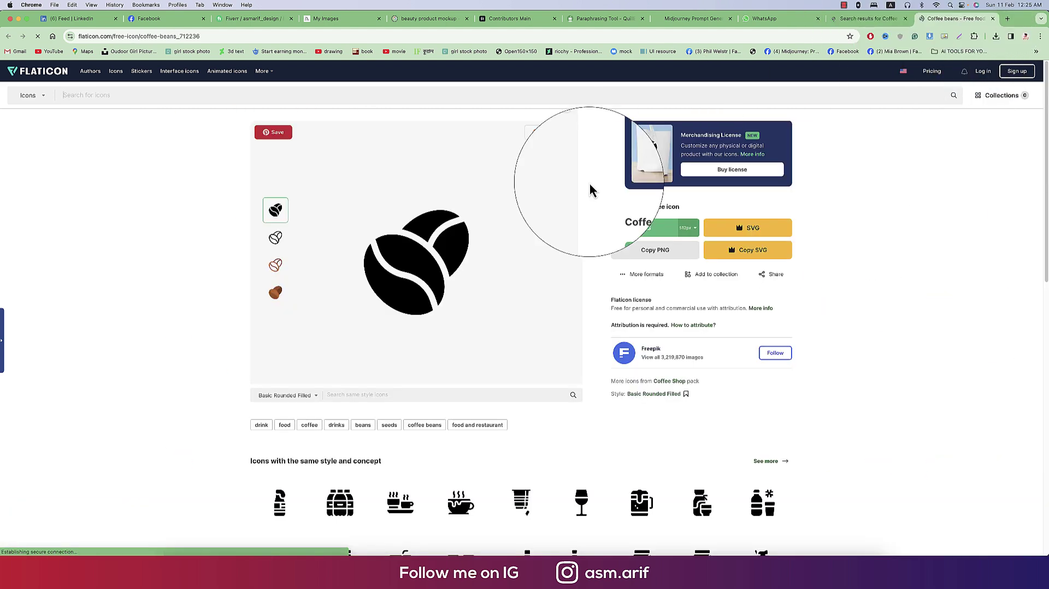
click(278, 243)
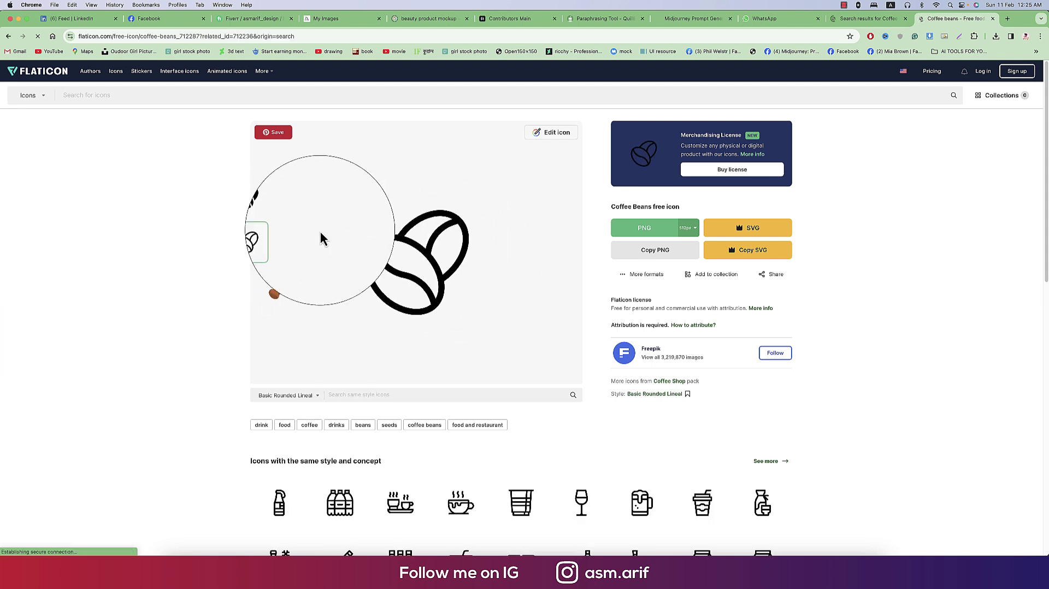
click(284, 216)
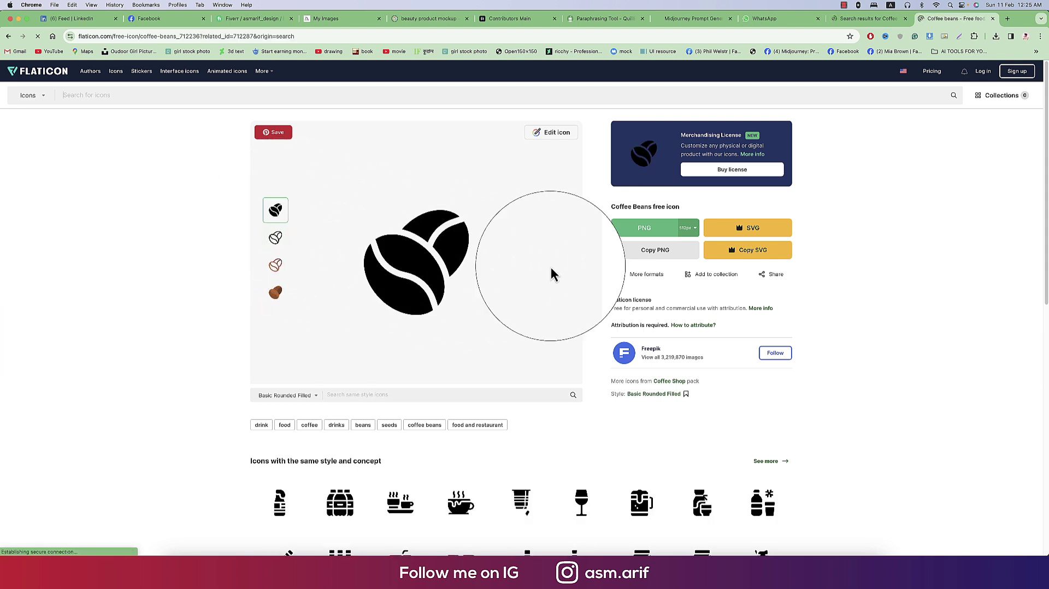
- Download the coffee beans icon as a PNG and save it as coffee-beans.png in the larger folder
click(694, 233)
click(683, 327)
click(693, 361)
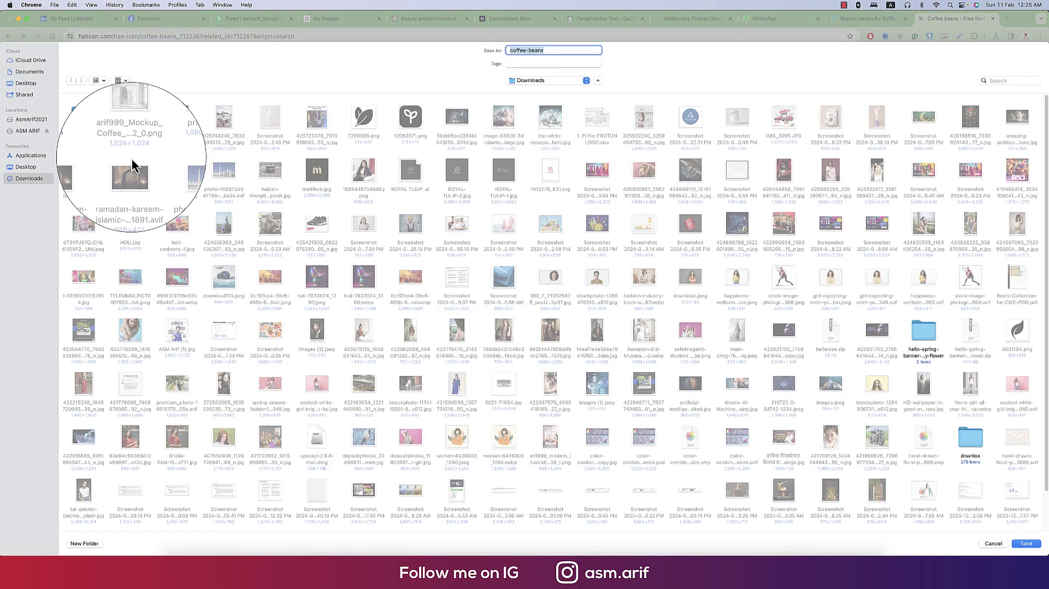
click(83, 123)
double_click(83, 123)
click(1027, 544)
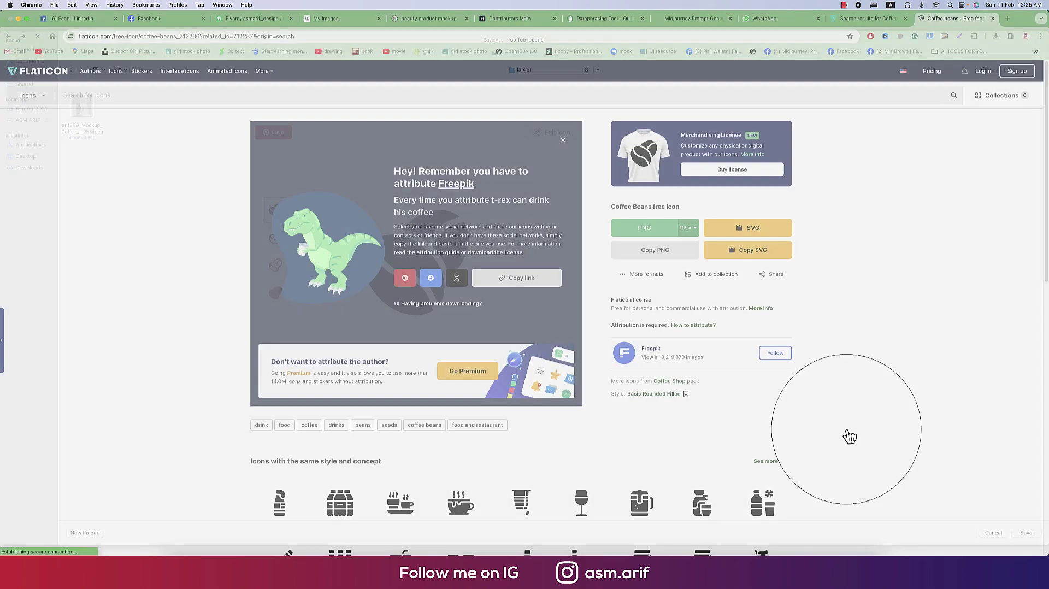
click(469, 555)
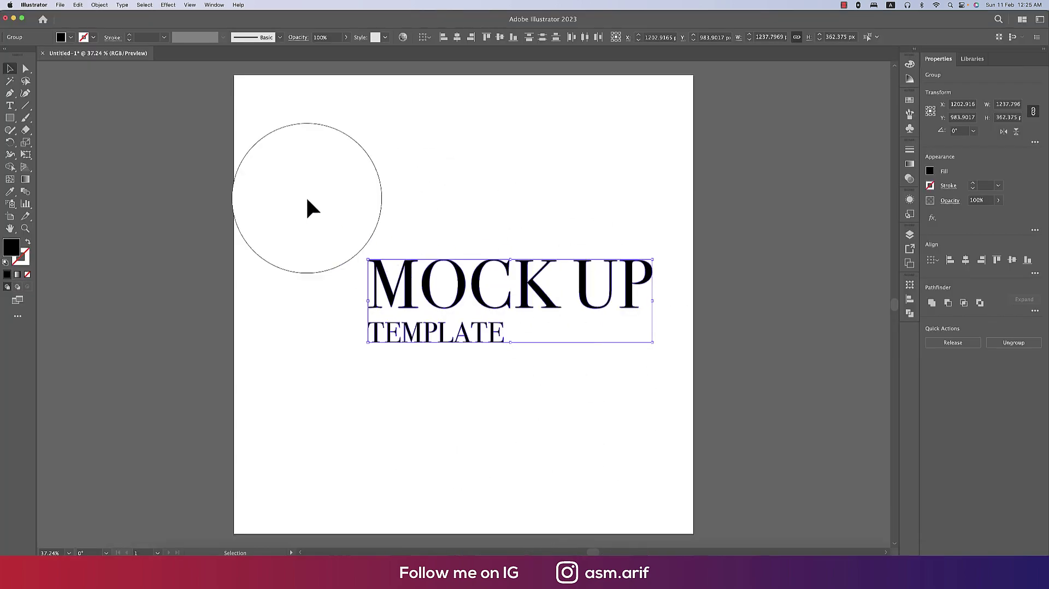
- Open coffee-beans.png from the larger folder in Illustrator
click(58, 5)
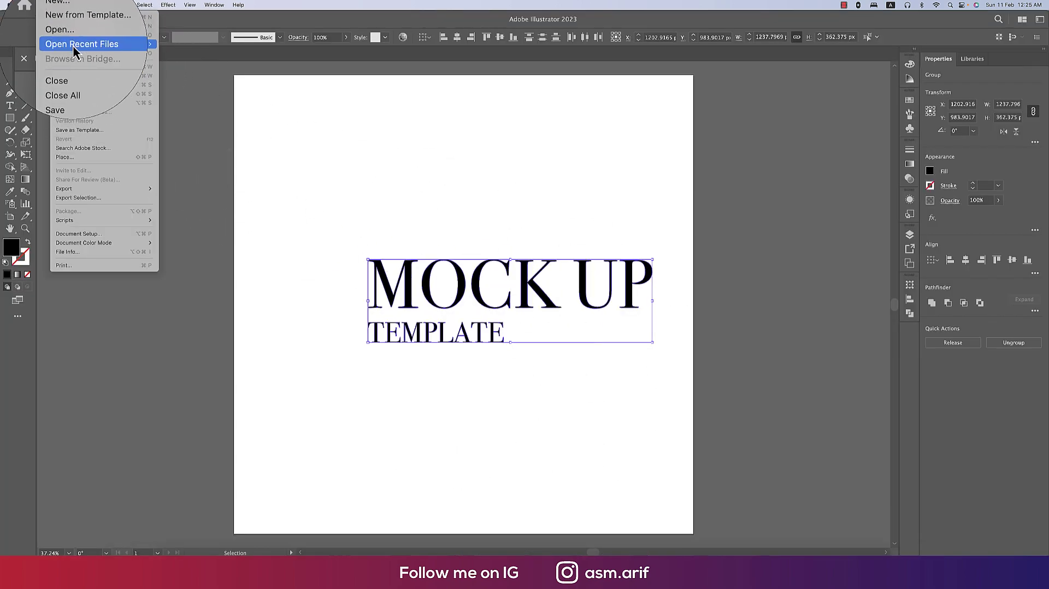
click(73, 42)
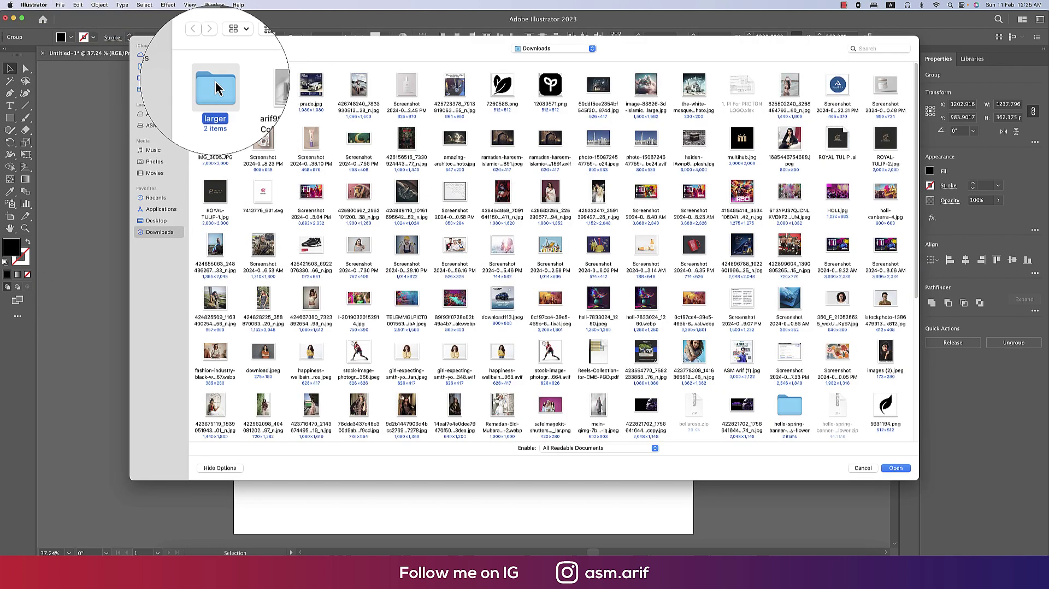
double_click(214, 90)
double_click(213, 93)
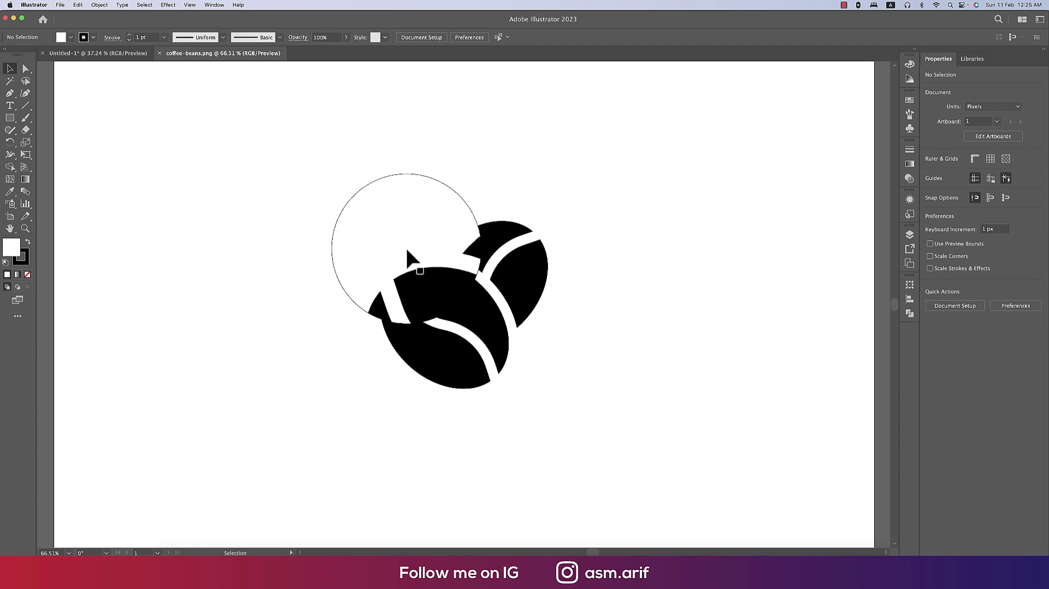
- Drag the coffee-beans image into the logo document, left of the MOCK UP TEMPLATE text
click(113, 54)
mouse_move(116, 60)
mouse_down()
mouse_move(313, 191)
mouse_move(336, 224)
mouse_move(328, 218)
mouse_move(325, 304)
mouse_up()
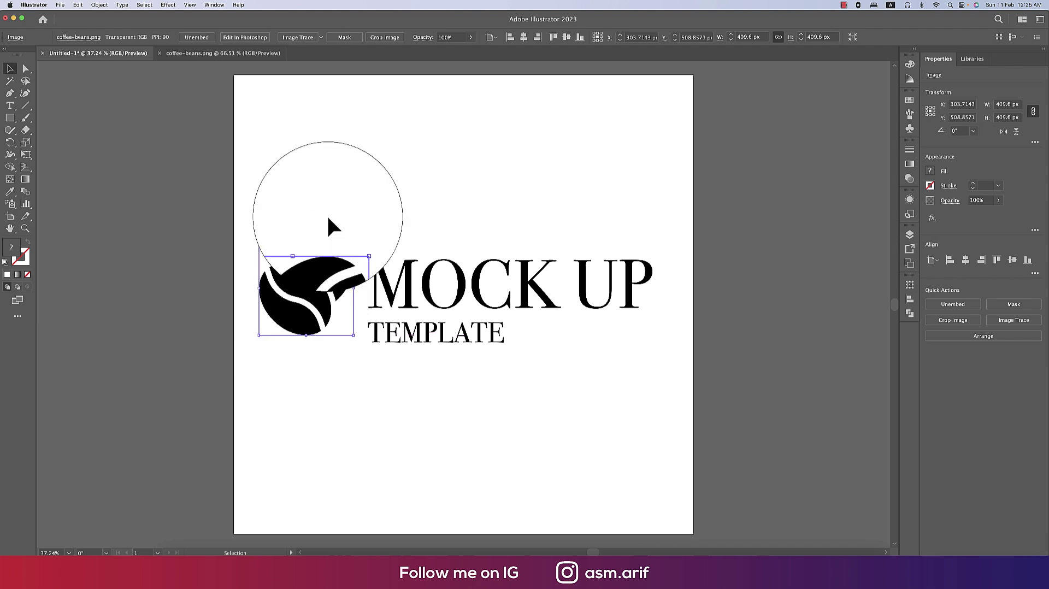
click(320, 37)
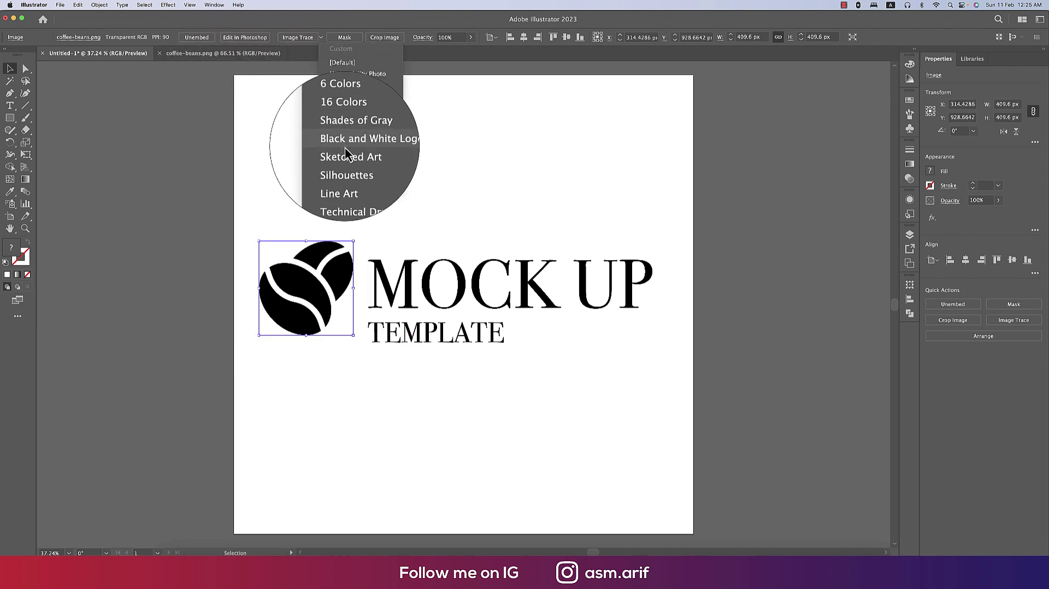
- Trace the coffee-bean image with the Silhouettes preset, expand it, and move it beside the text
click(381, 165)
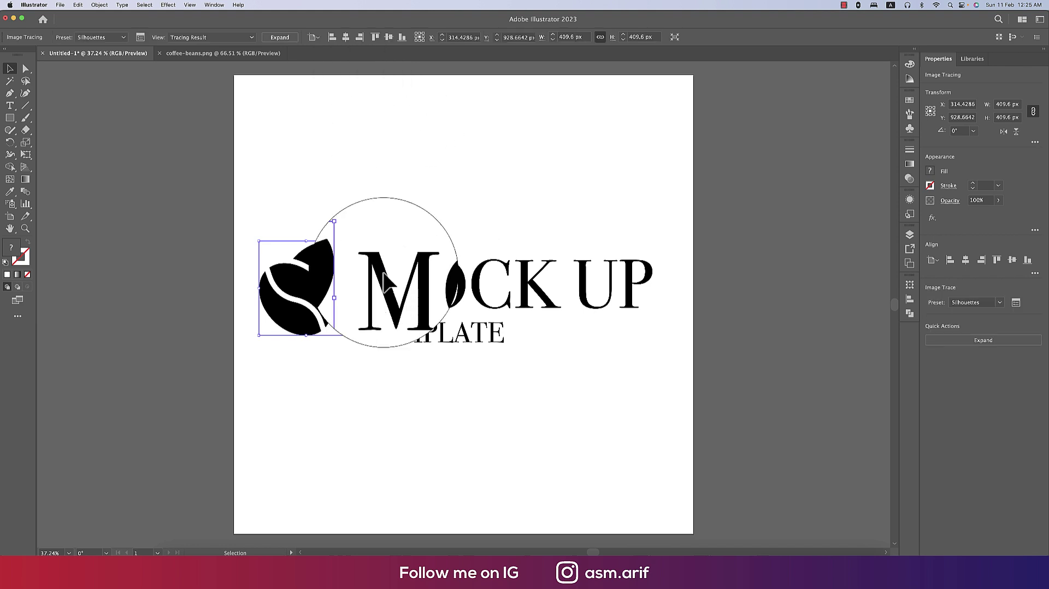
click(280, 38)
mouse_move(289, 282)
mouse_down()
mouse_move(103, 261)
mouse_move(119, 275)
mouse_move(298, 286)
mouse_move(342, 306)
mouse_move(327, 299)
mouse_up()
- Select the bean and text and centre them vertically, then undo the alignment that stacked the text
drag(274, 210, 663, 398)
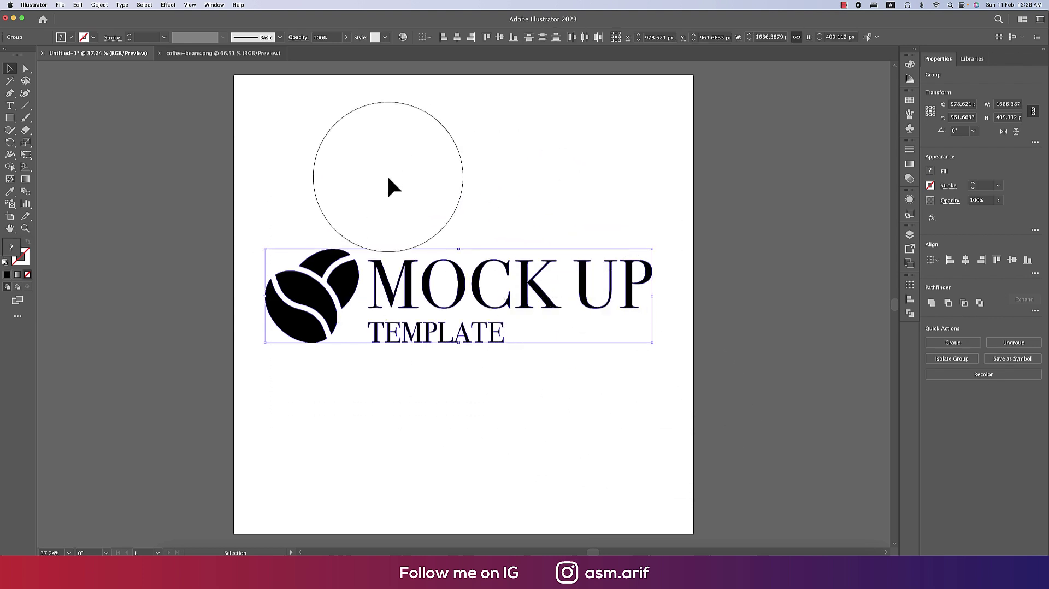
click(499, 37)
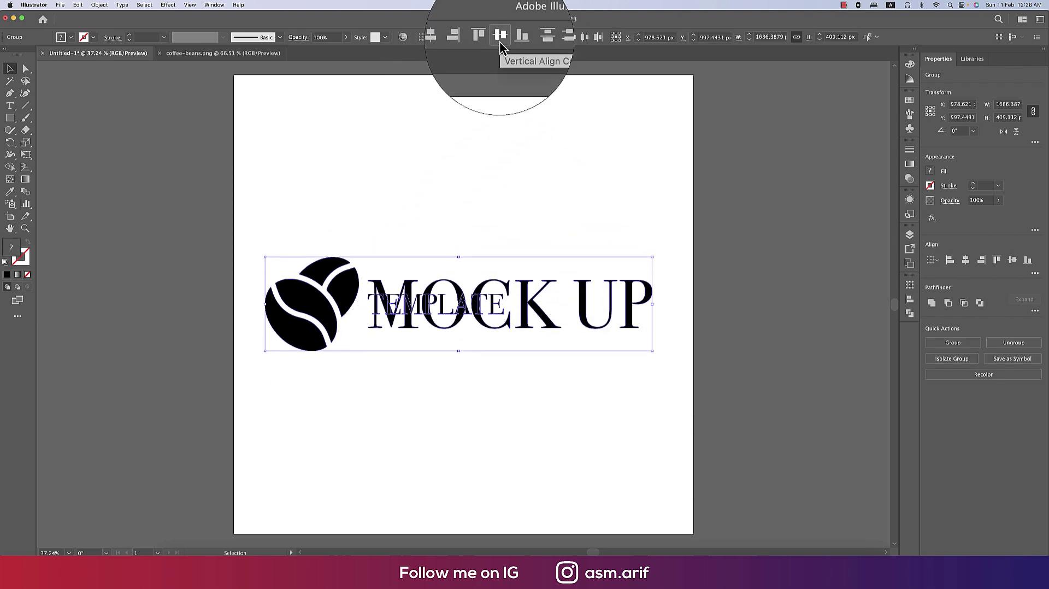
key(super+z)
click(474, 194)
key(super+z)
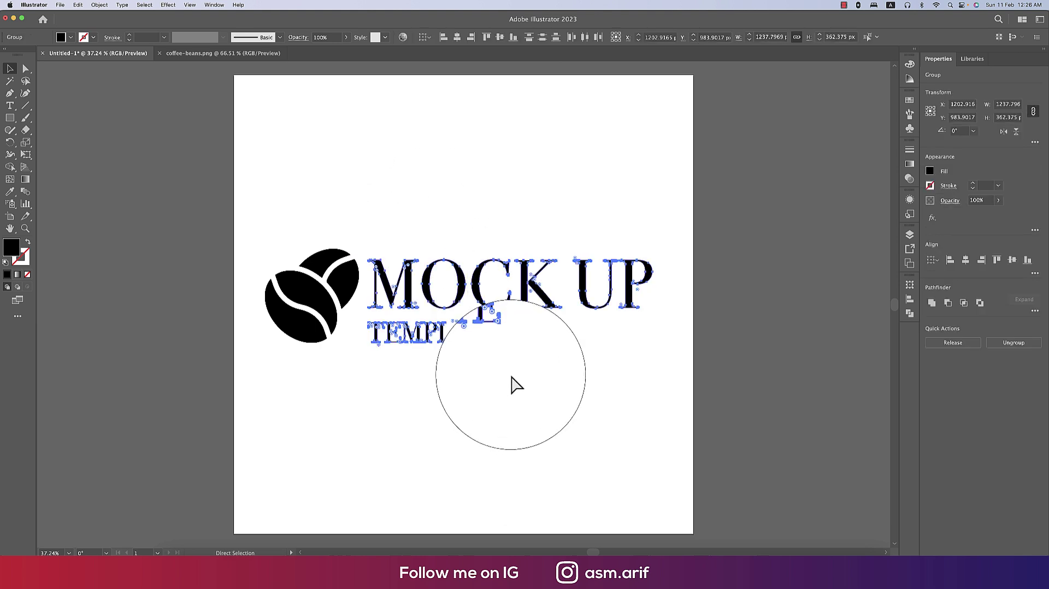
- Reselect the bean and MOCK UP TEMPLATE text, align their vertical centres, and select all the logo artwork
key(v)
click(373, 294)
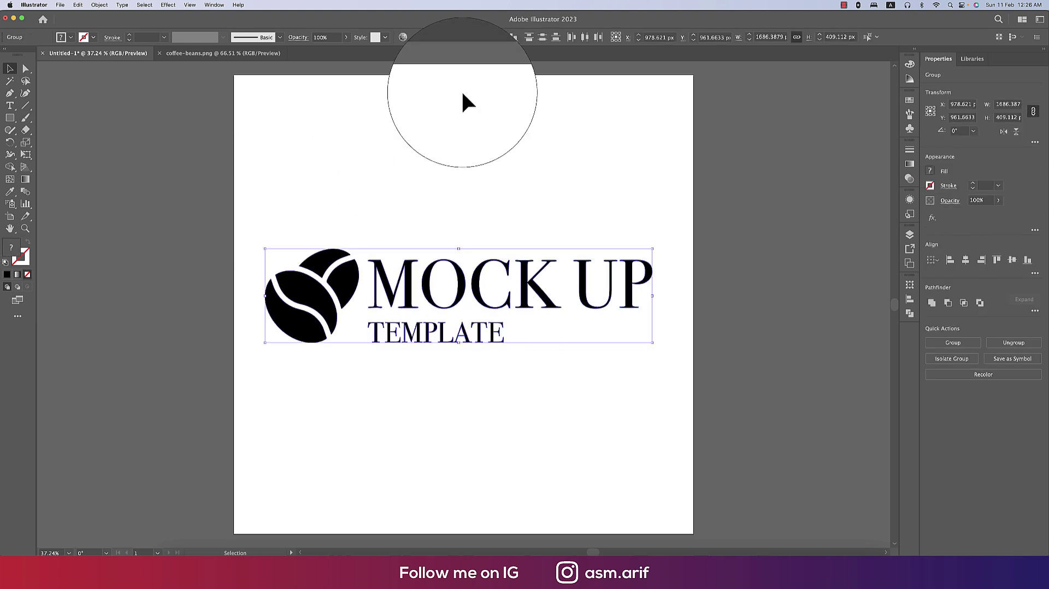
click(499, 39)
click(498, 199)
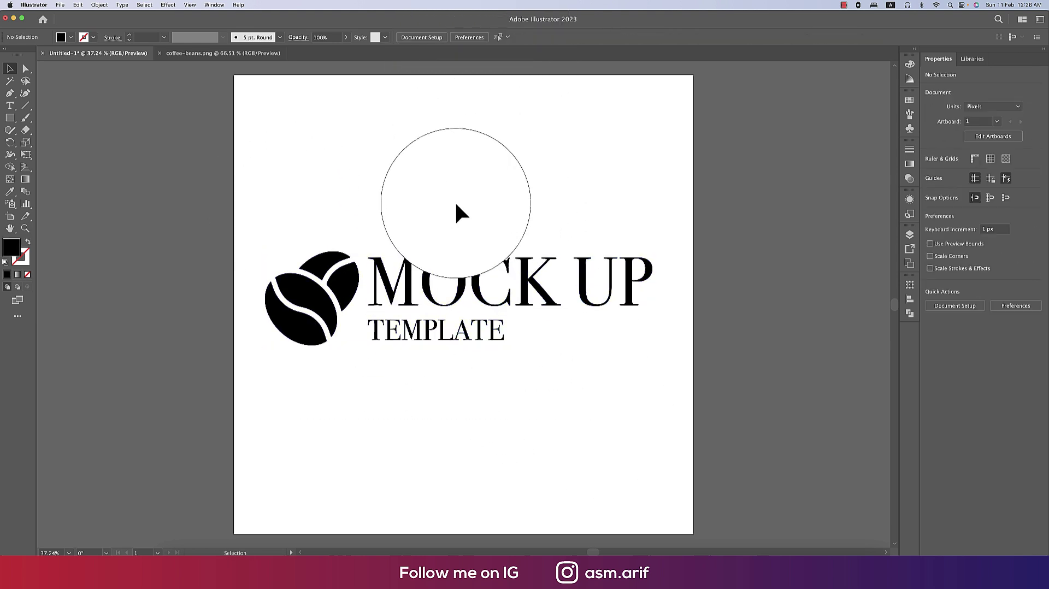
key(super+a)
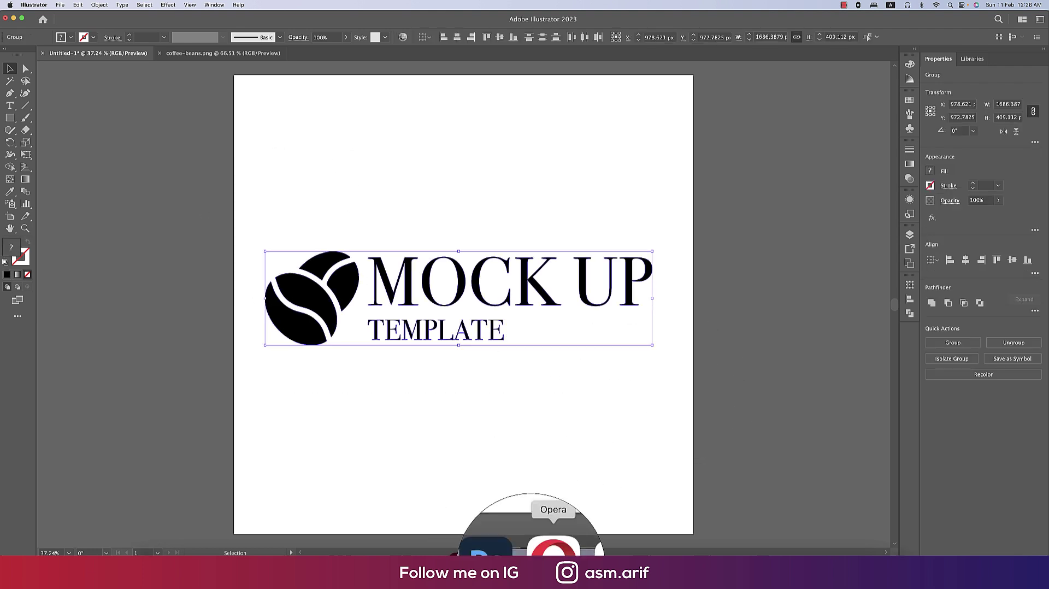
click(513, 547)
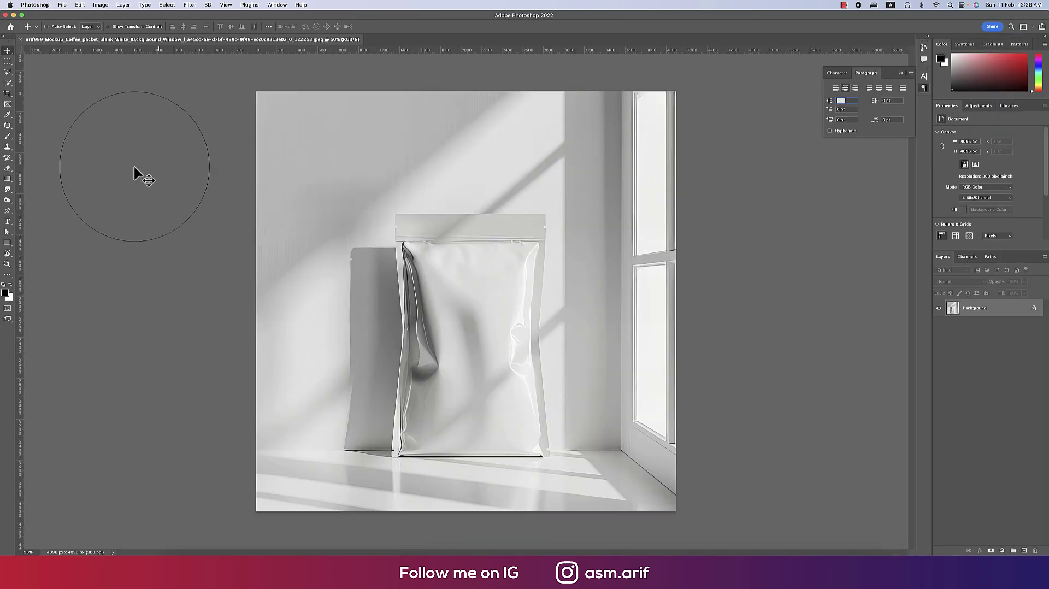
- Draw a white rectangle over the pouch front and convert the Rectangle 1 layer to a smart object
right_click(7, 243)
click(35, 255)
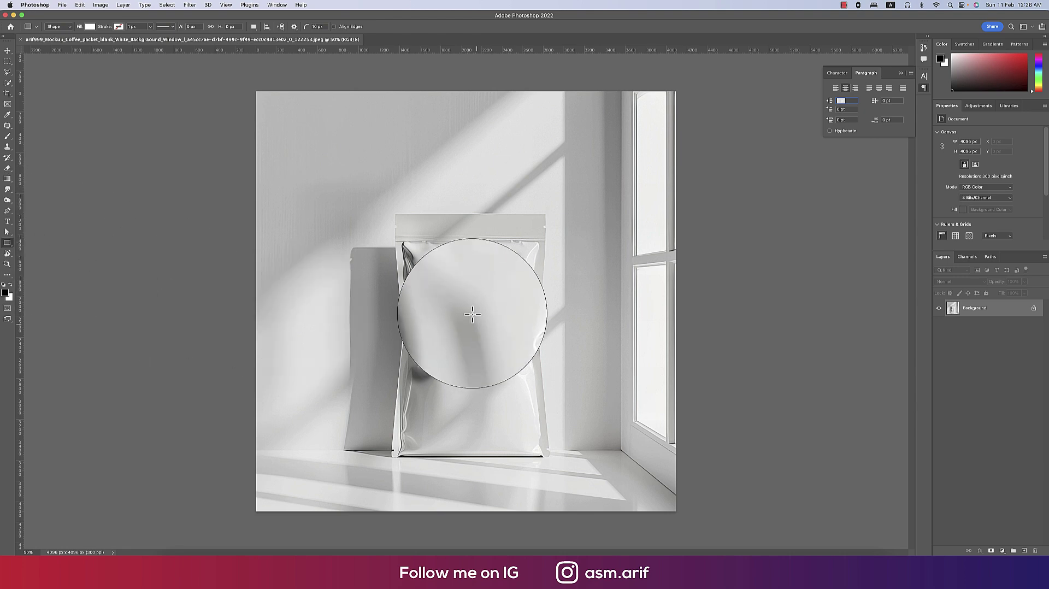
drag(428, 279, 522, 429)
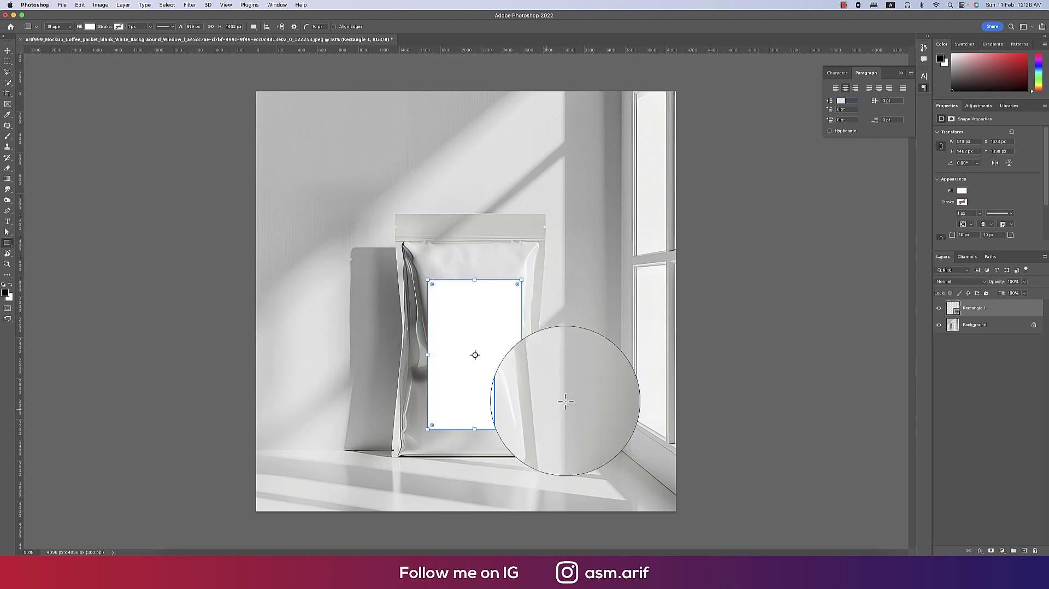
right_click(982, 313)
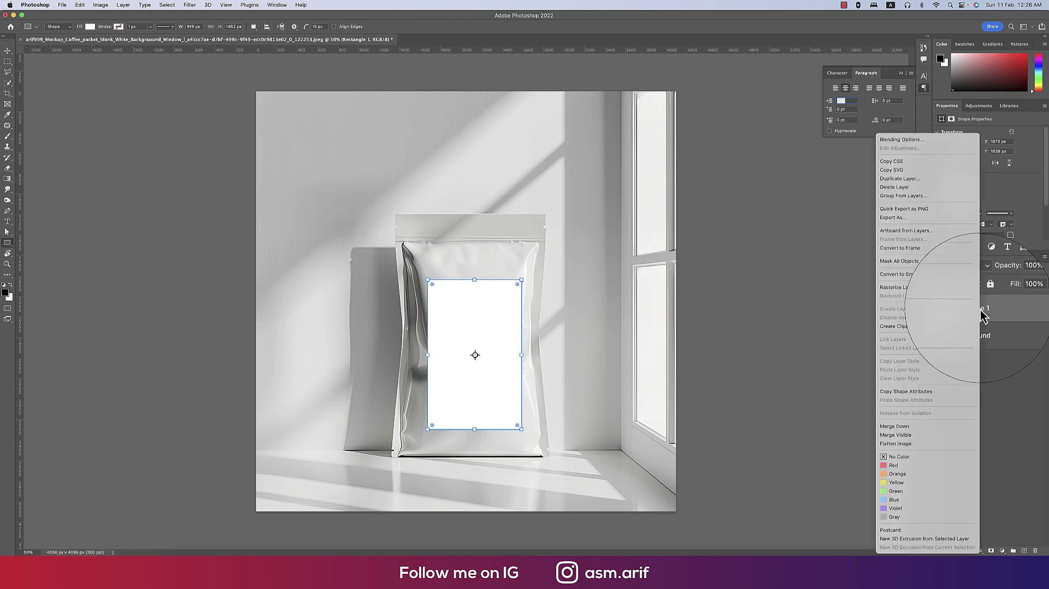
click(923, 277)
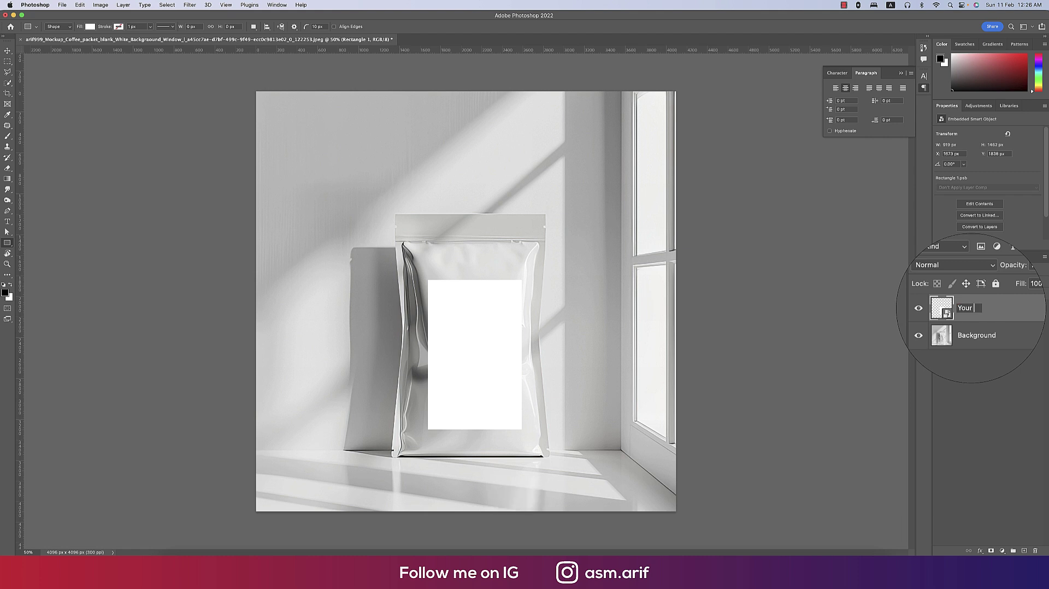
- Name the placeholder layer 'Your logo' and give it a red colour label
text(Your logo)
key(Return)
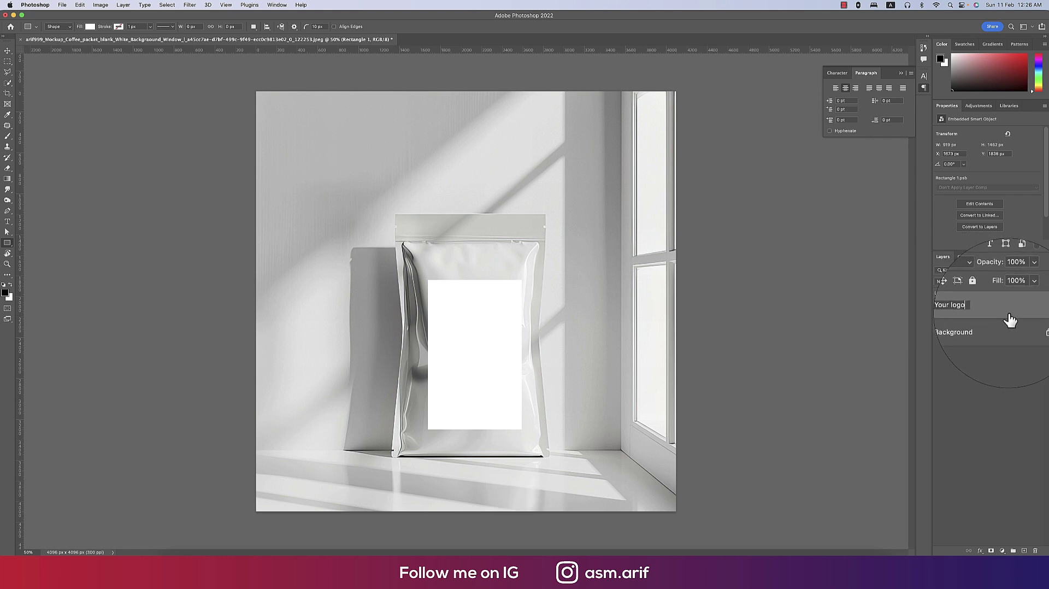
right_click(941, 312)
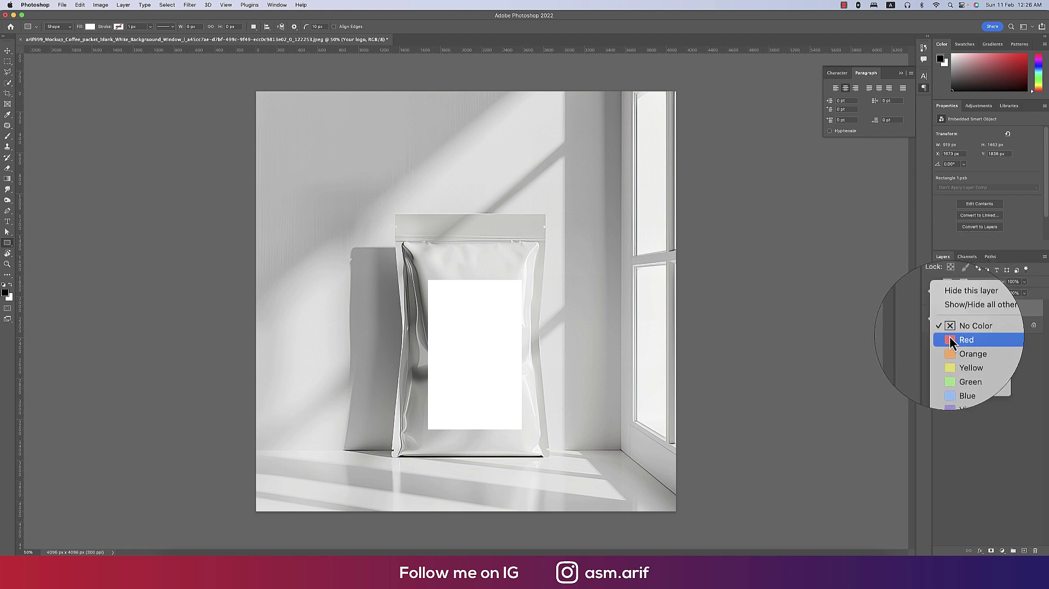
click(950, 336)
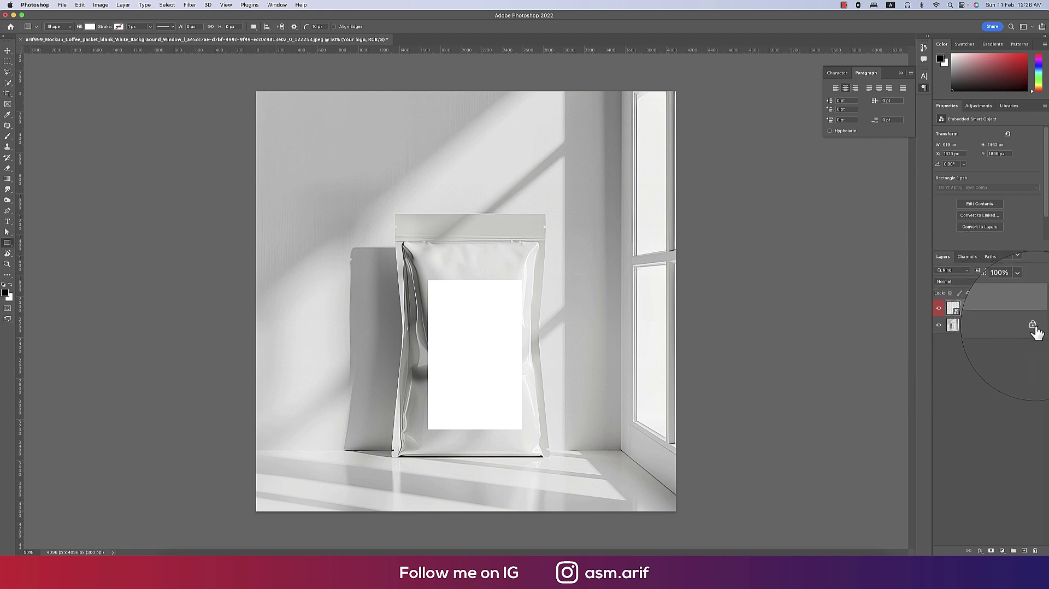
- Unlock the background layer and convert it to a smart object named BG
click(1034, 326)
right_click(1014, 332)
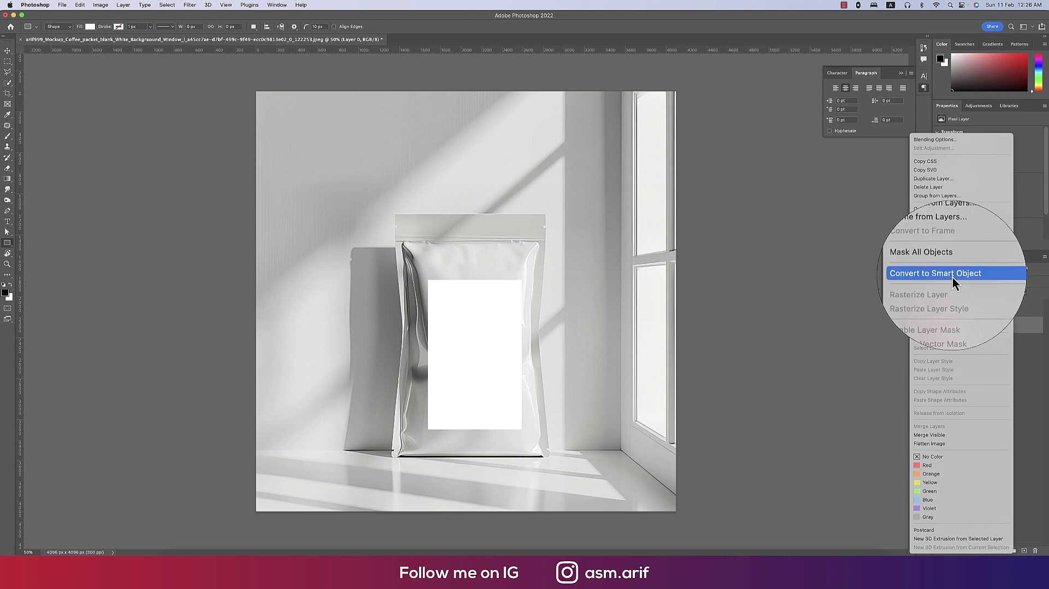
click(954, 278)
text(BG)
- Set the Your logo layer to Multiply blending and open its smart object contents
click(978, 308)
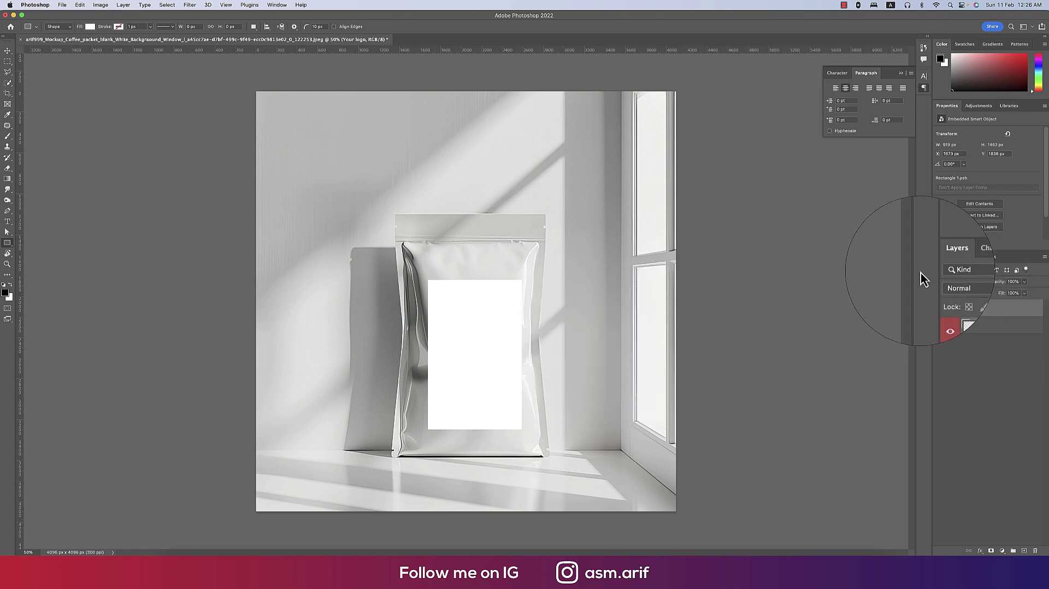
click(960, 282)
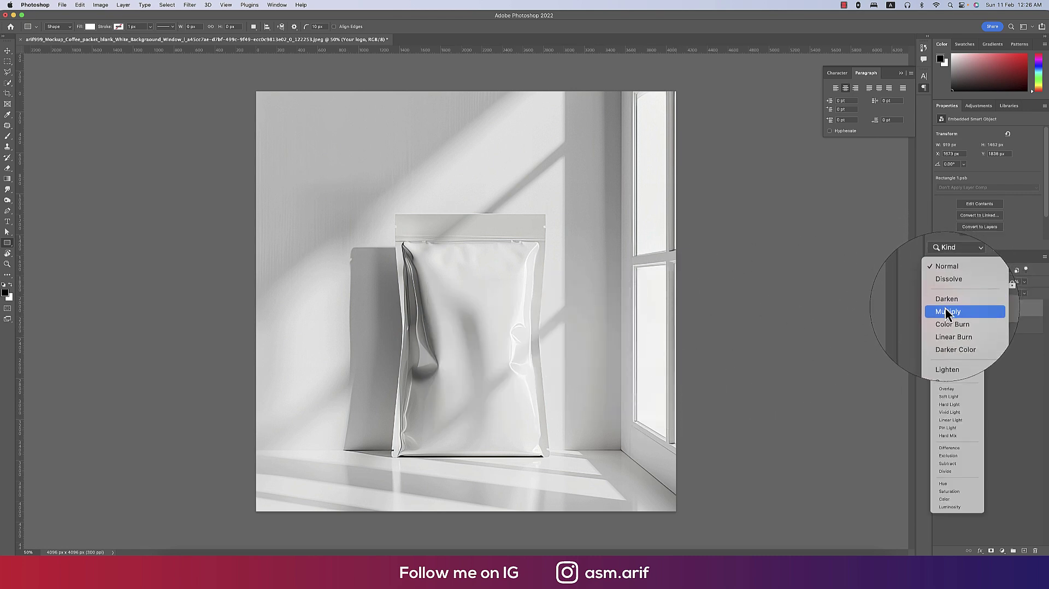
click(947, 311)
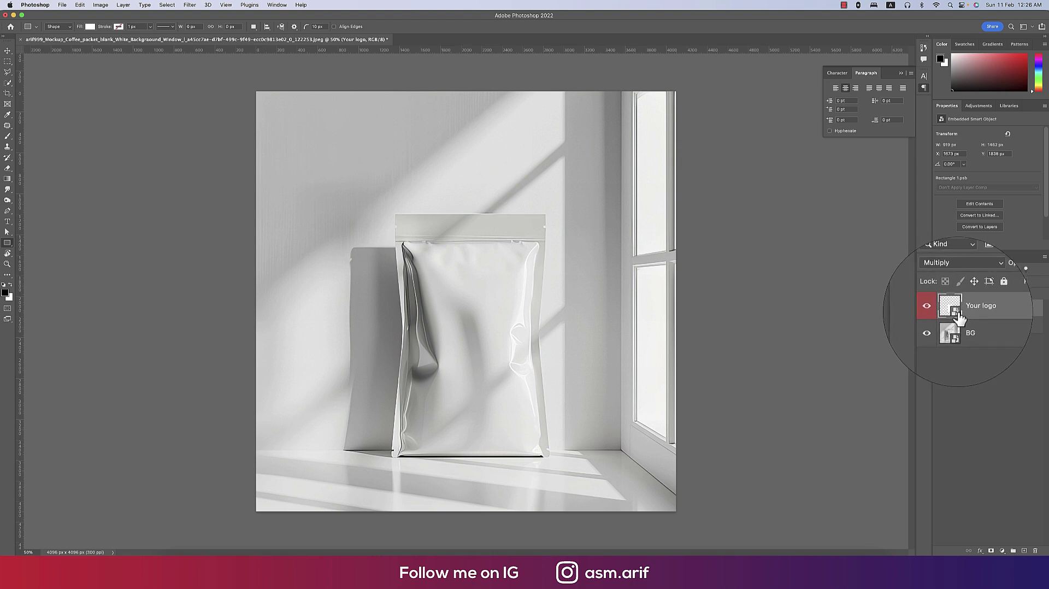
double_click(954, 307)
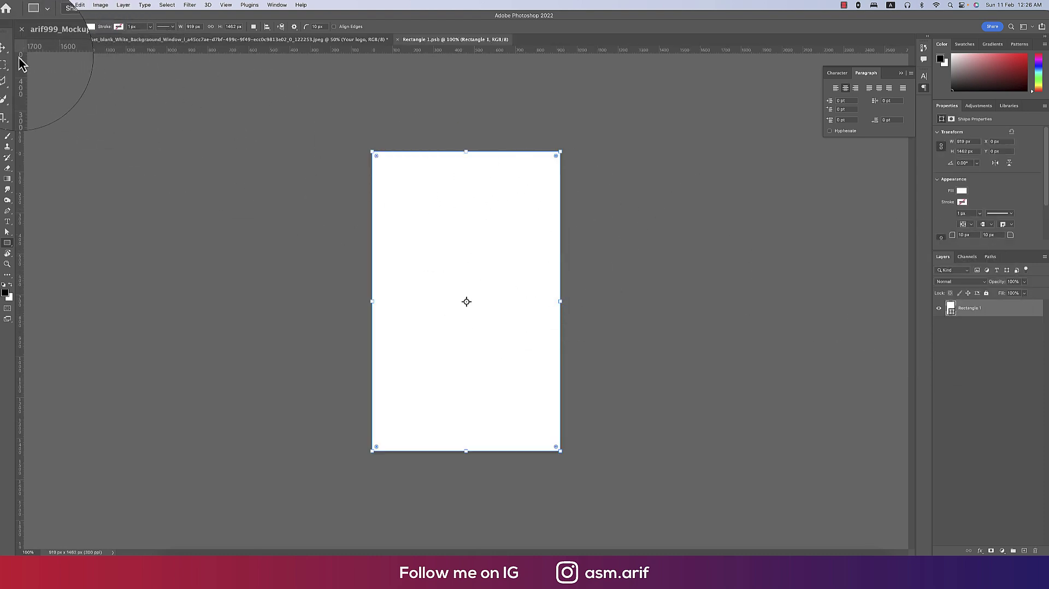
- Copy the whole coffee-bean MOCK UP TEMPLATE logo in Illustrator
click(475, 553)
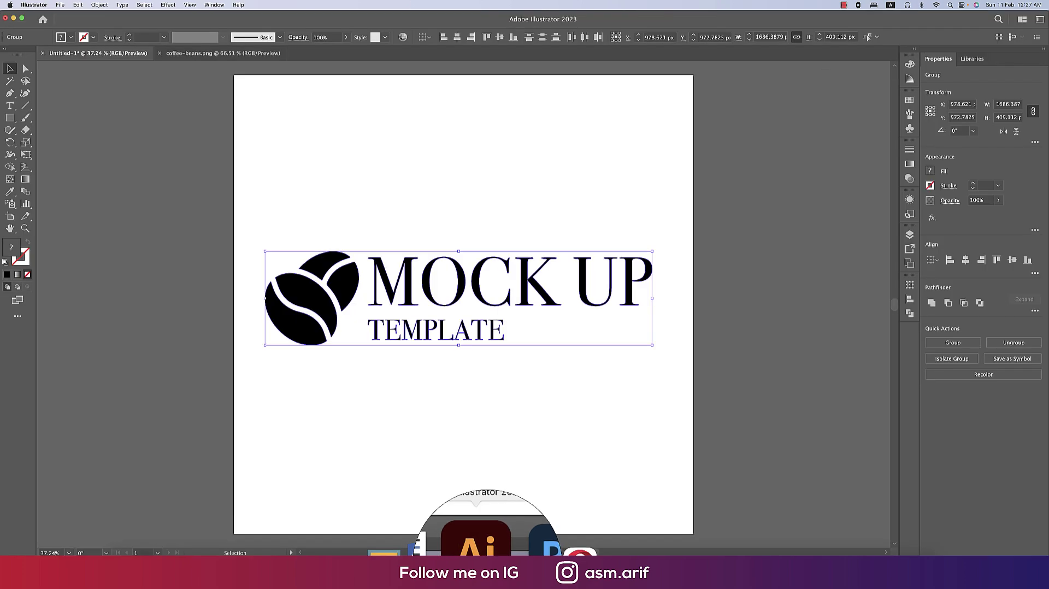
key(a)
drag(283, 205, 608, 426)
key(super+c)
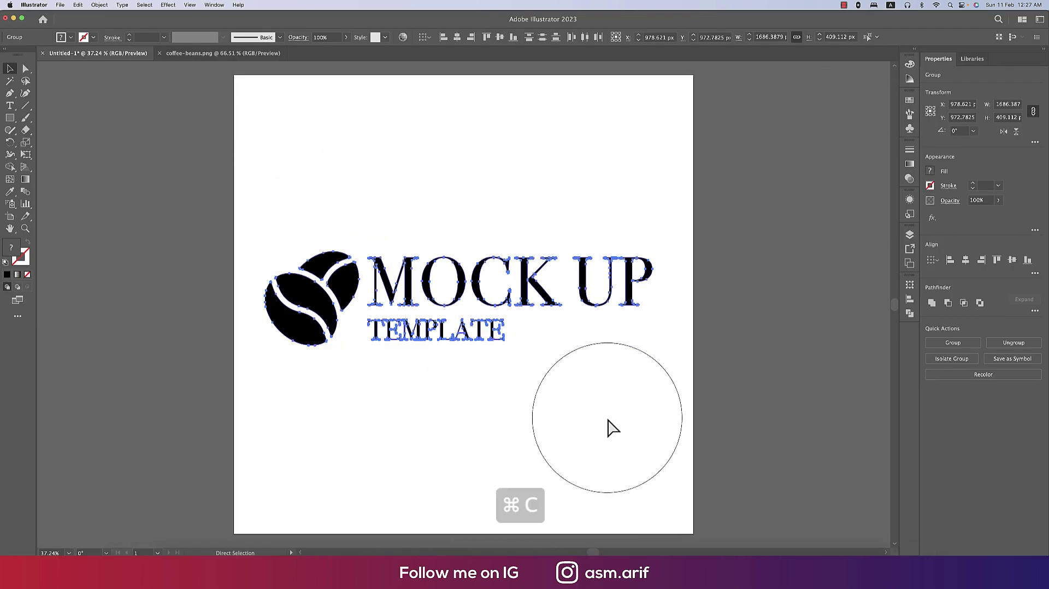
key(v)
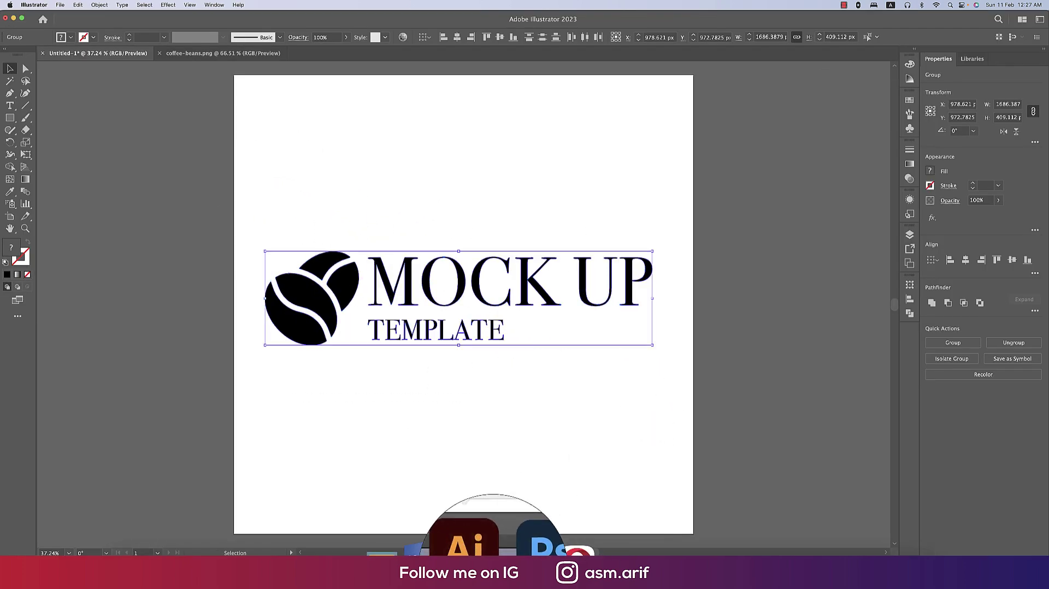
- Paste the logo as pixels into Rectangle 1.psb, rotate it 90° to stand vertical and enlarge it
click(509, 547)
key(super+v)
drag(533, 293, 515, 255)
key(super+v)
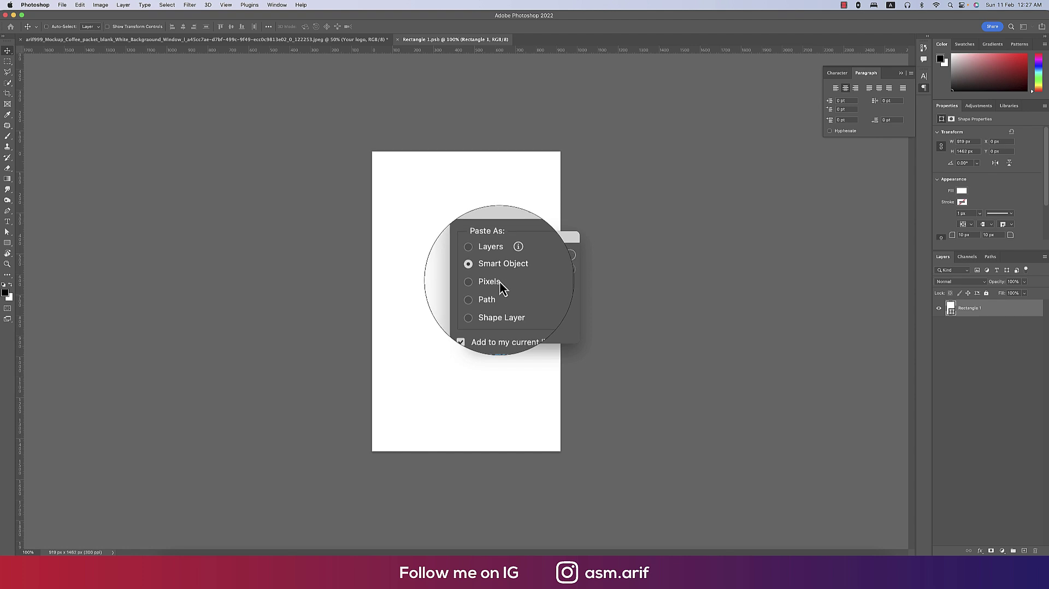
click(563, 254)
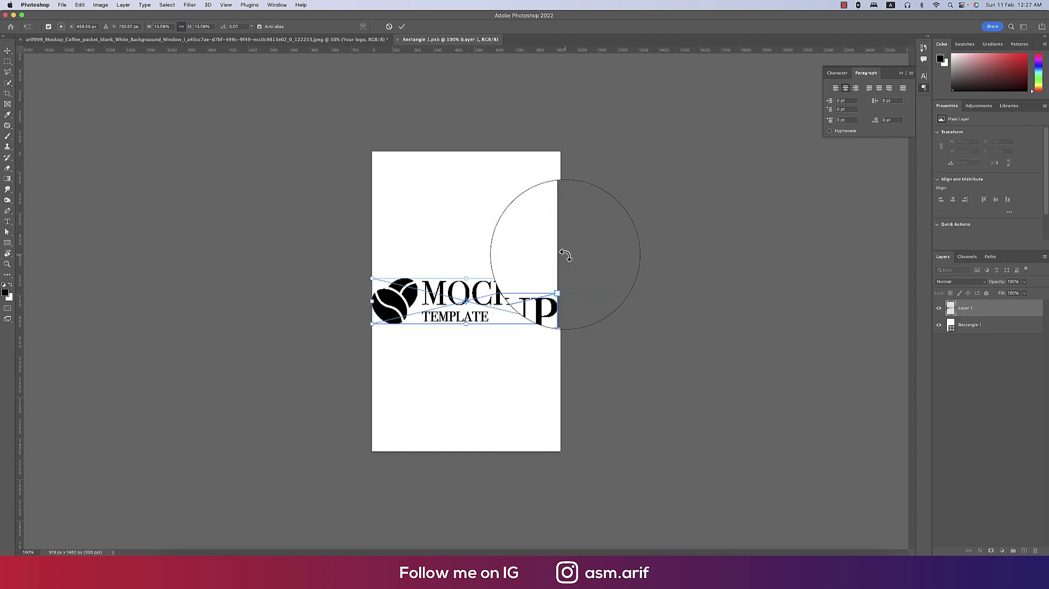
drag(566, 279, 480, 383)
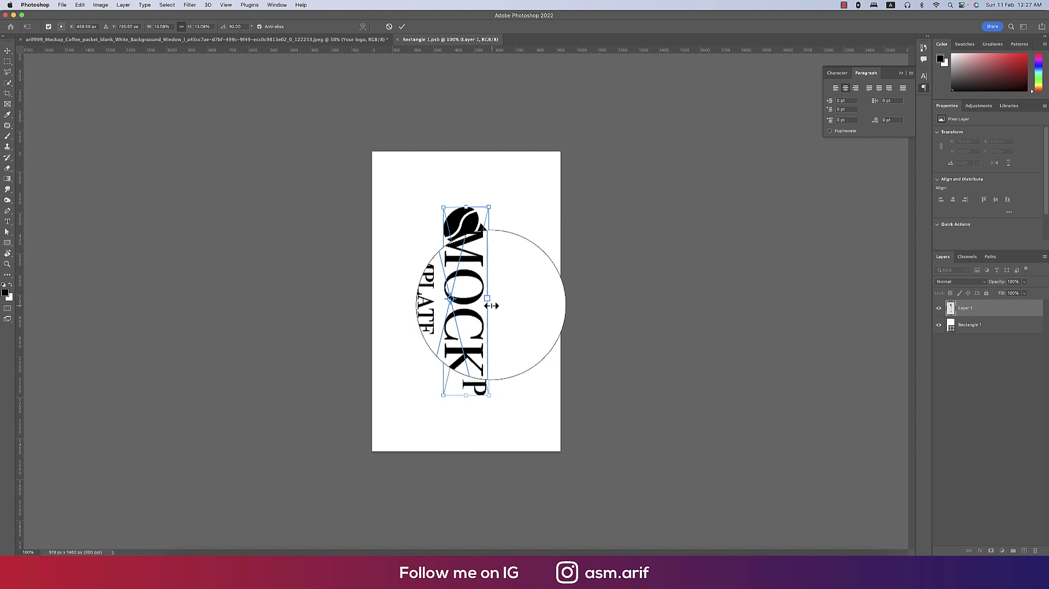
drag(492, 304, 496, 303)
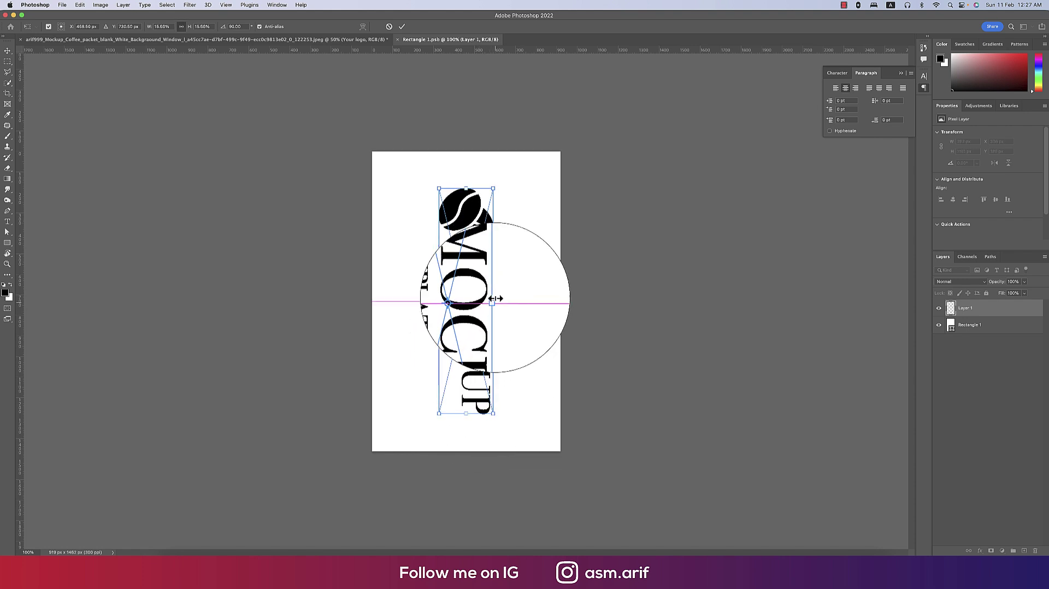
click(402, 27)
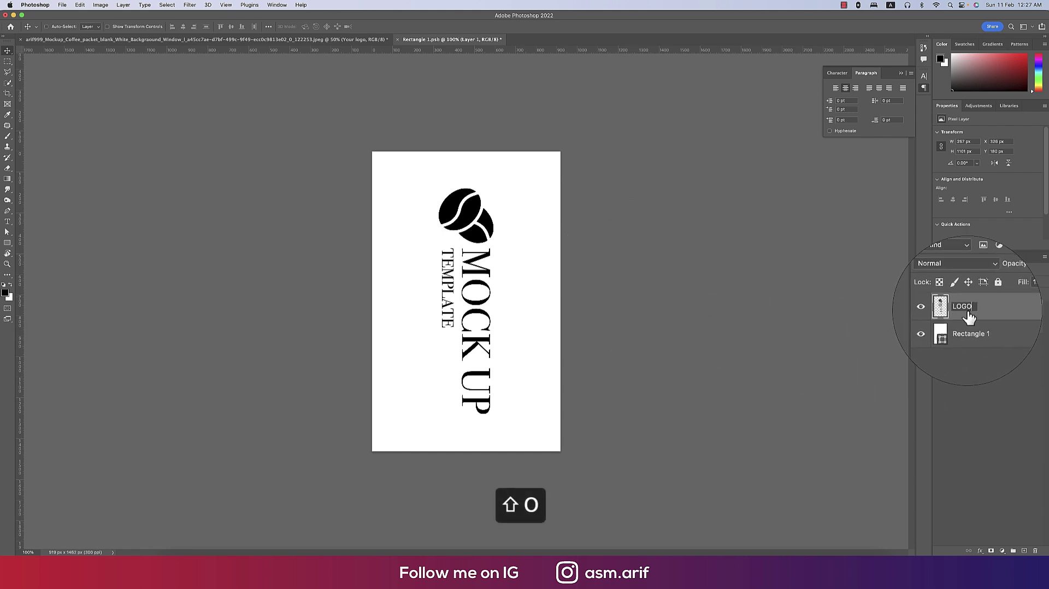
- Rename the layers LOGO and BG, save Rectangle 1.psb and close it
double_click(976, 329)
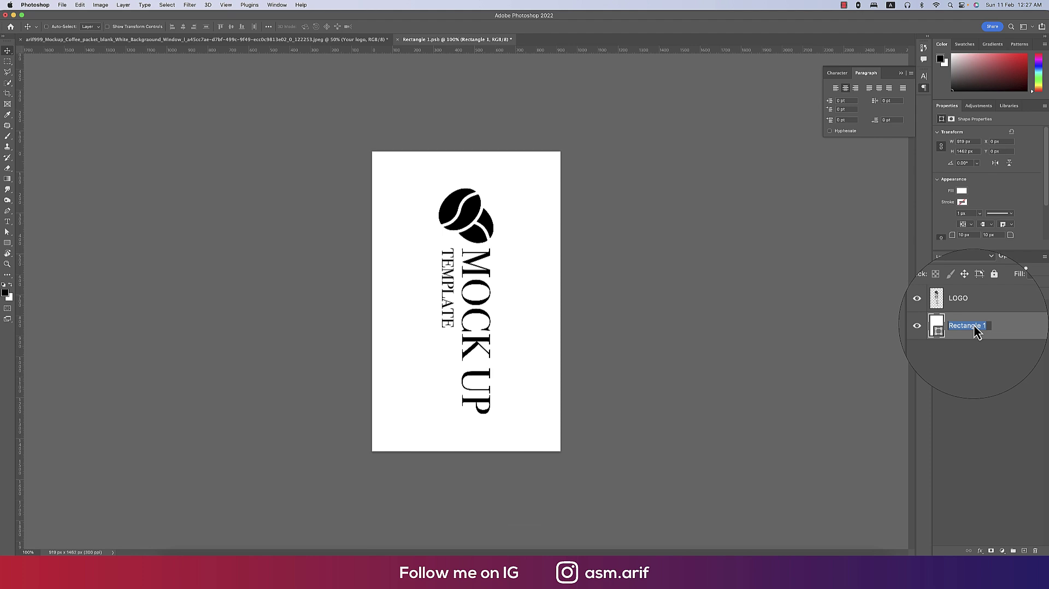
key(super+s)
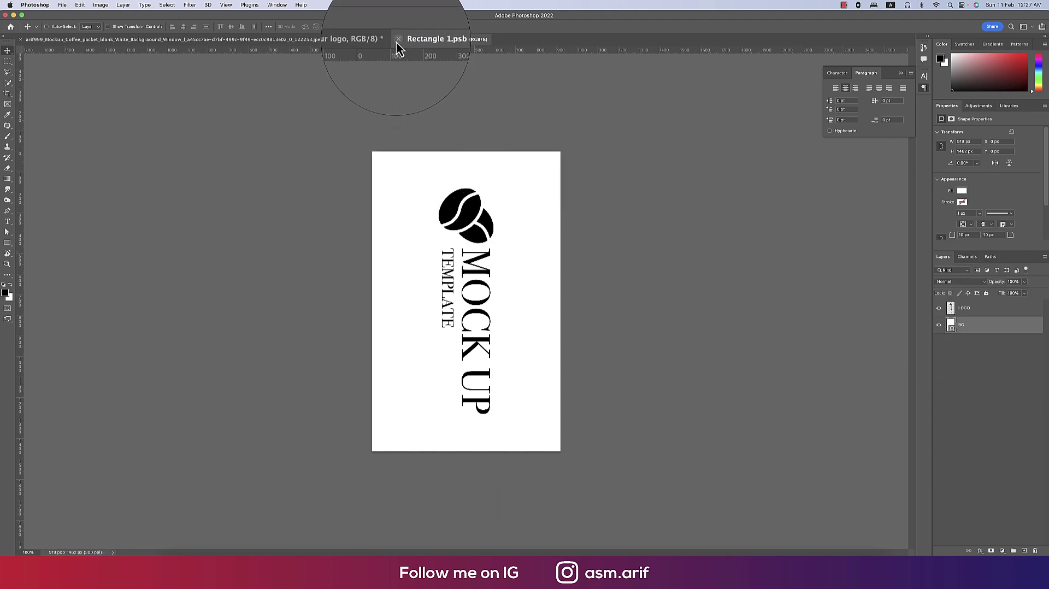
click(399, 39)
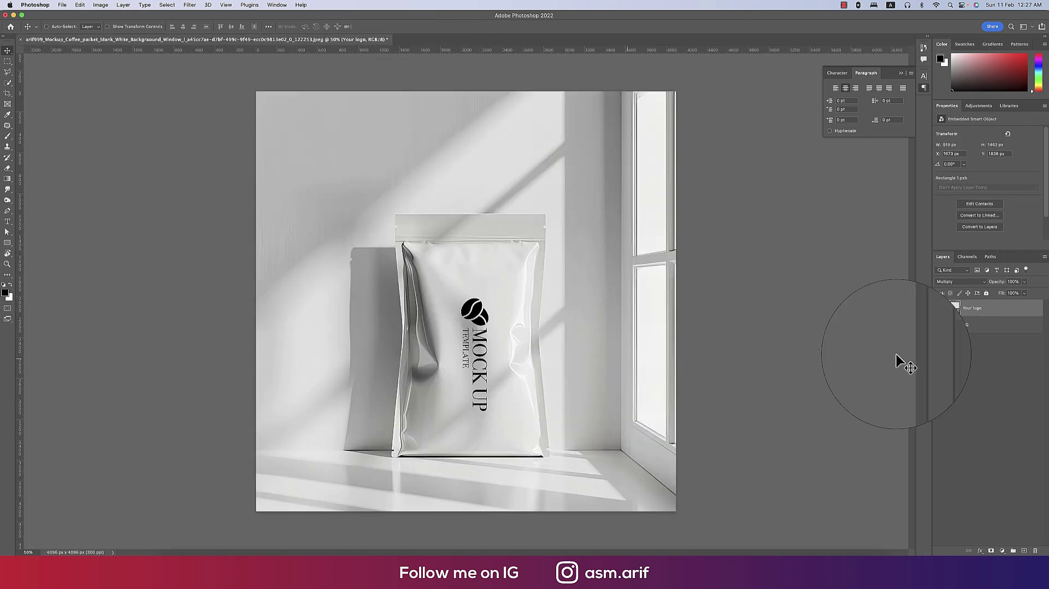
- Stretch the pouch logo to about 137% toward the pouch top and bottom, then start saving with Cmd+S
key(super+t)
drag(472, 280, 474, 243)
drag(475, 432, 465, 474)
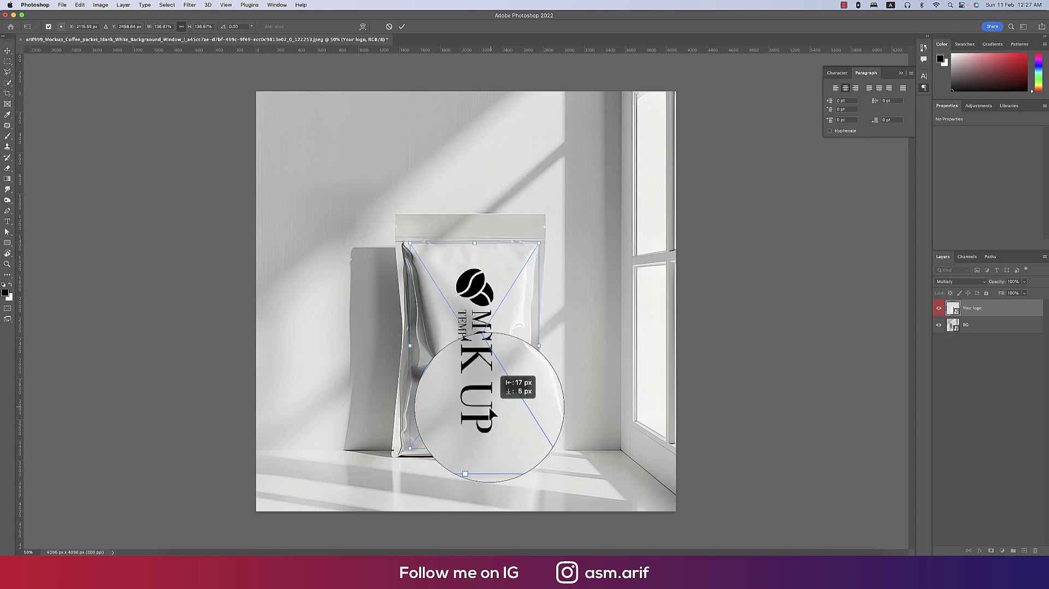
drag(491, 414, 489, 415)
key(Return)
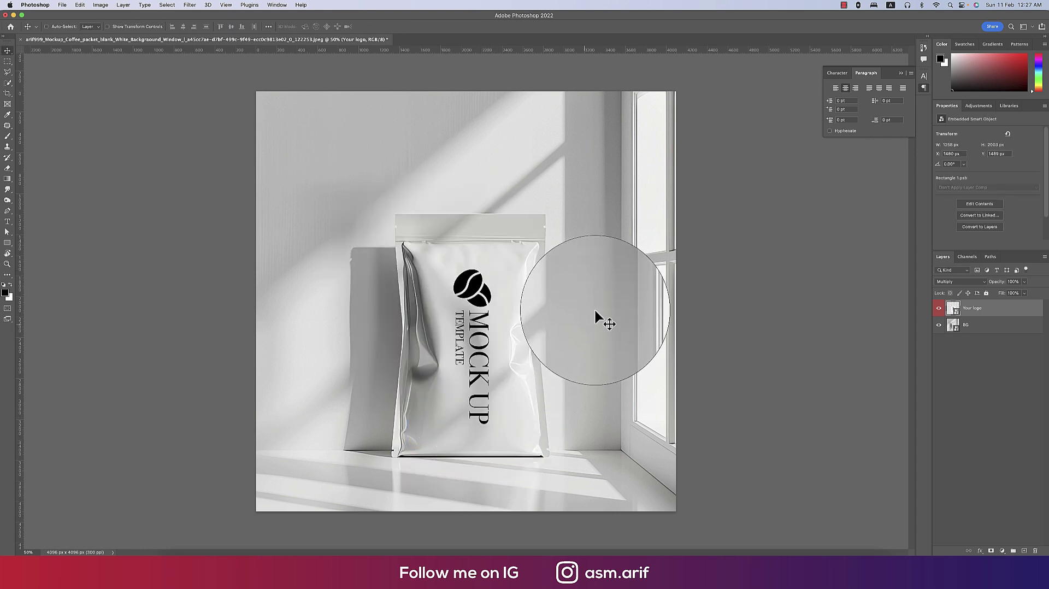
click(984, 325)
key(super+s)
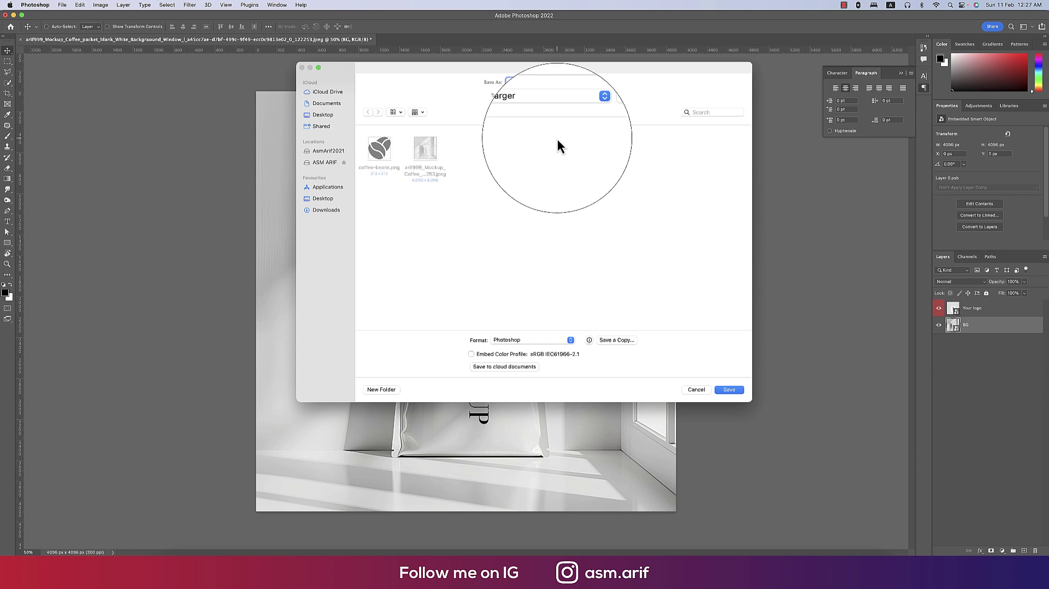
- Save coffee packaging mockup.psd, then set up Save a Copy in JPEG format
click(729, 390)
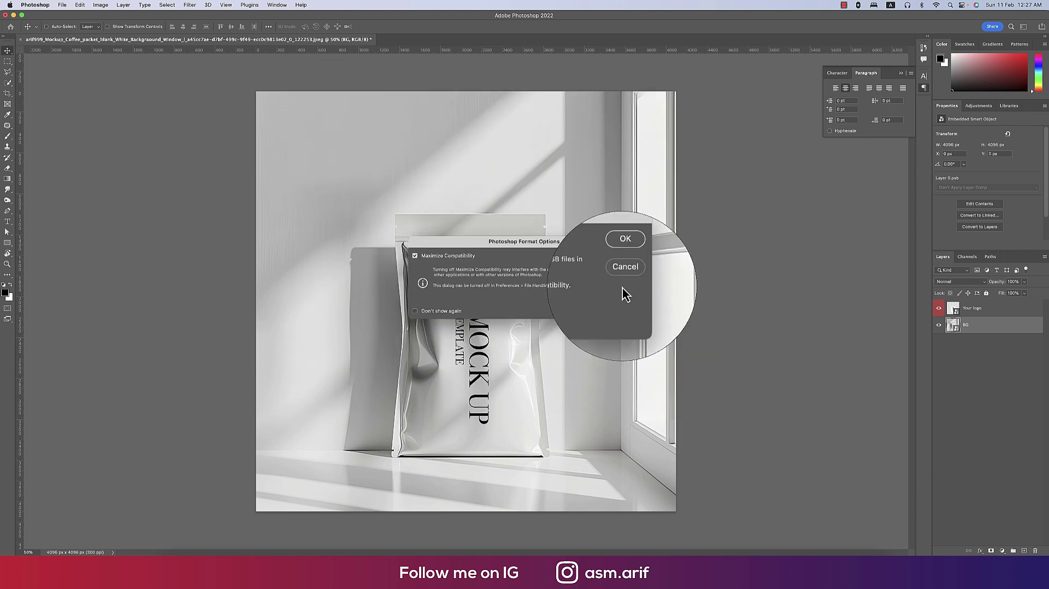
click(626, 257)
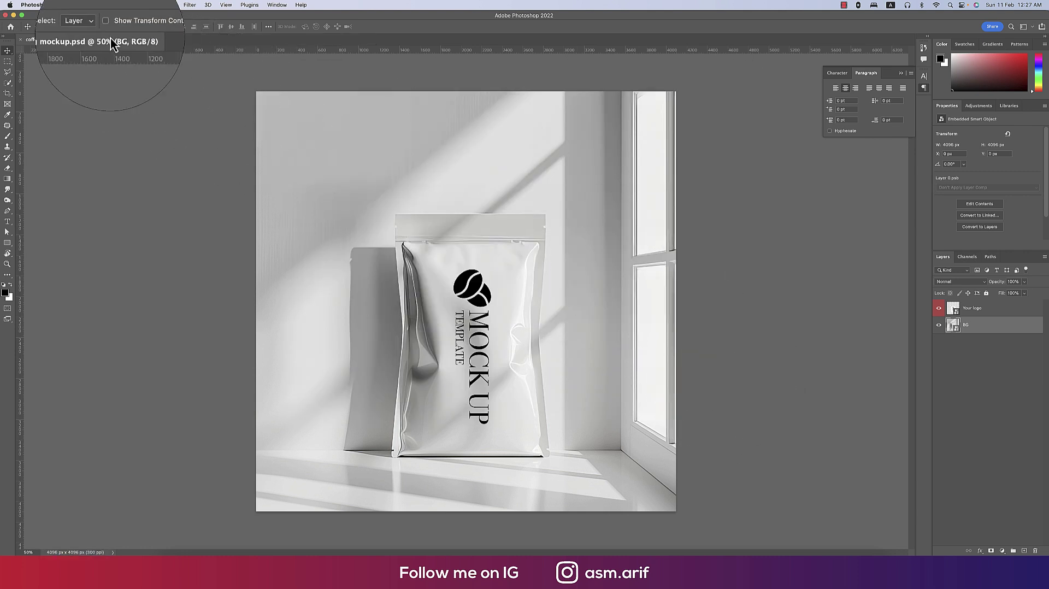
click(63, 5)
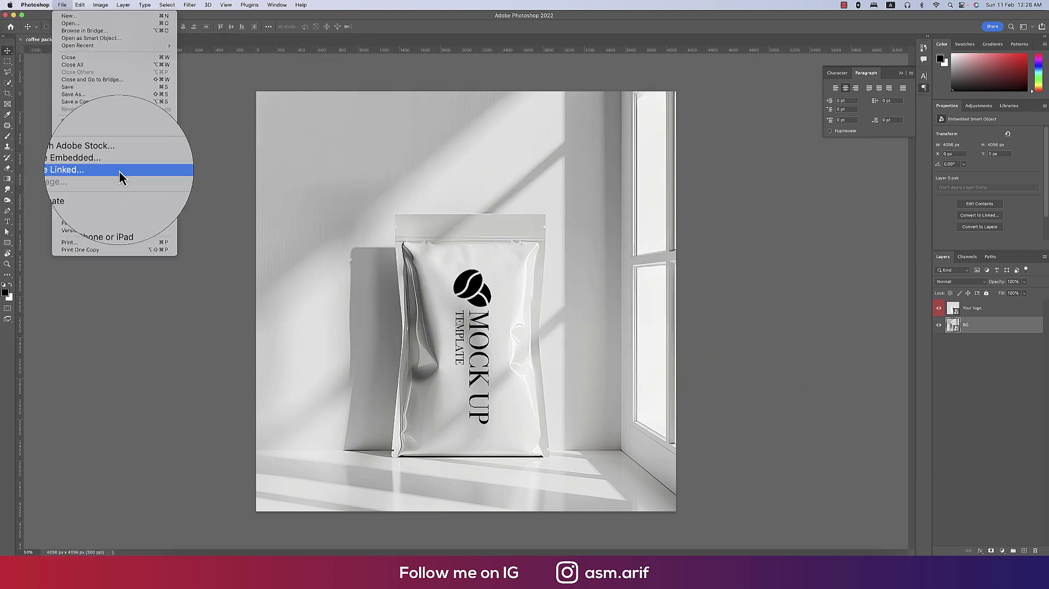
click(73, 94)
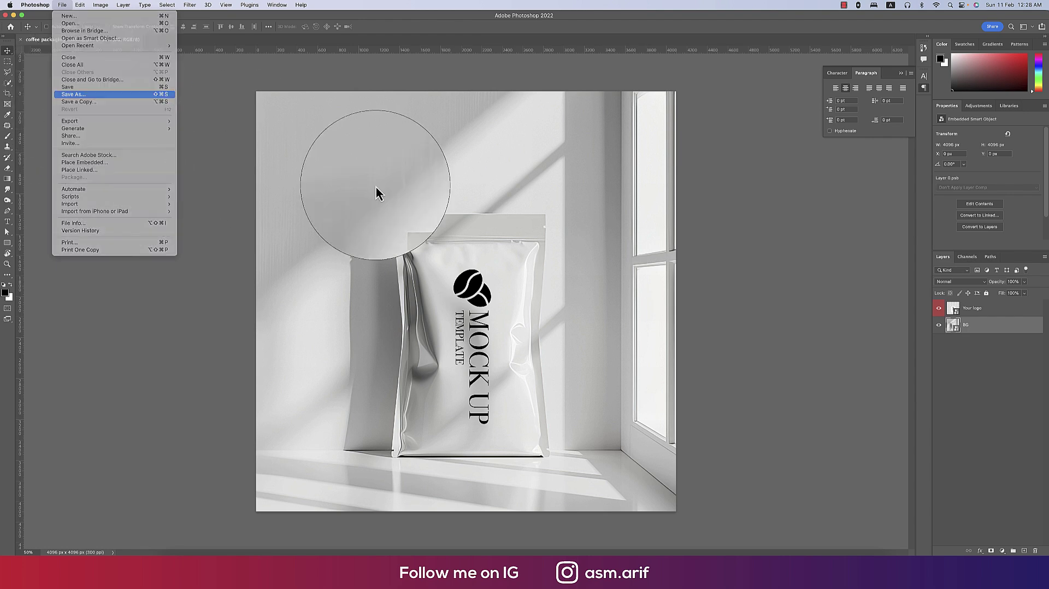
click(617, 340)
click(494, 303)
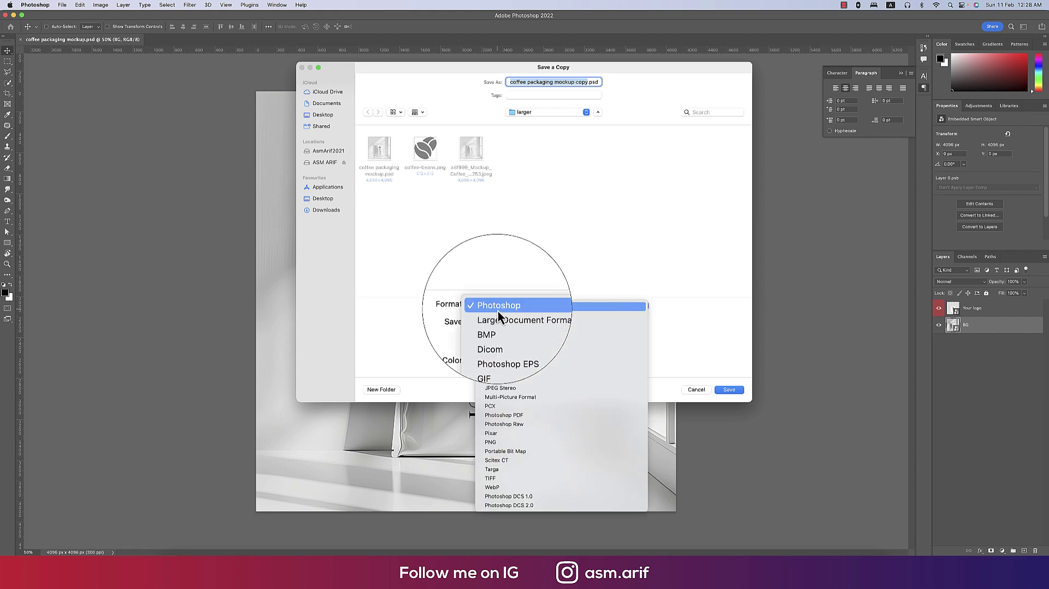
click(508, 369)
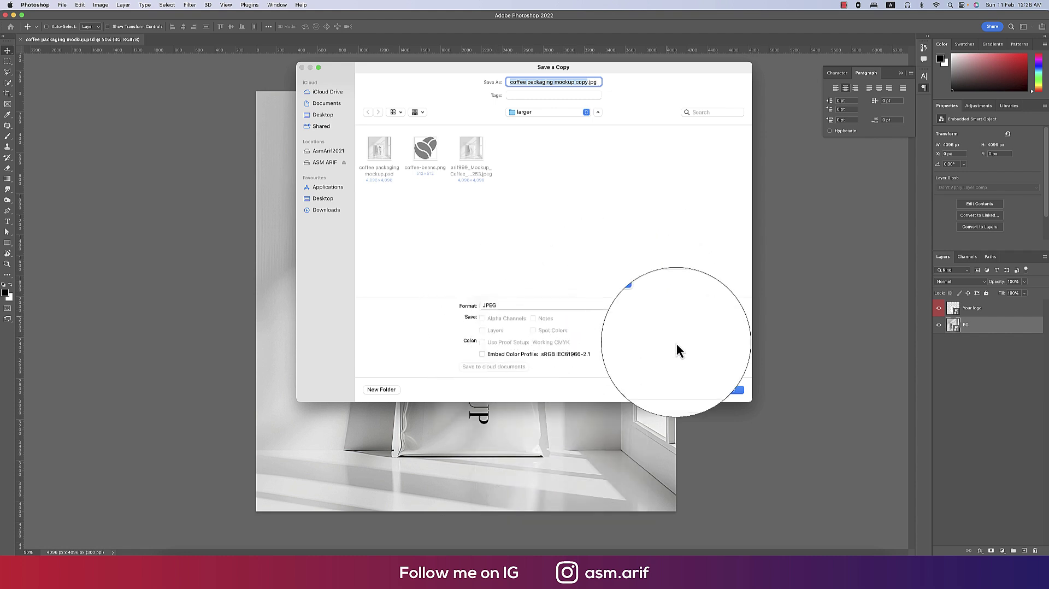
- Save the JPEG copy under the mockup's name with a .jpg extension at Quality 10
click(377, 154)
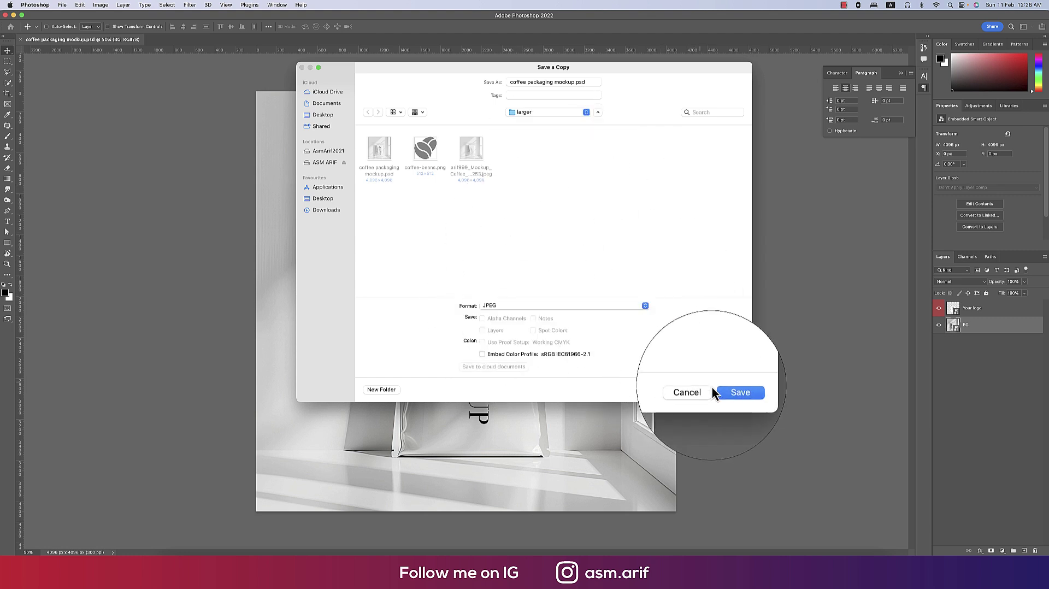
click(729, 390)
click(557, 274)
key(Up)
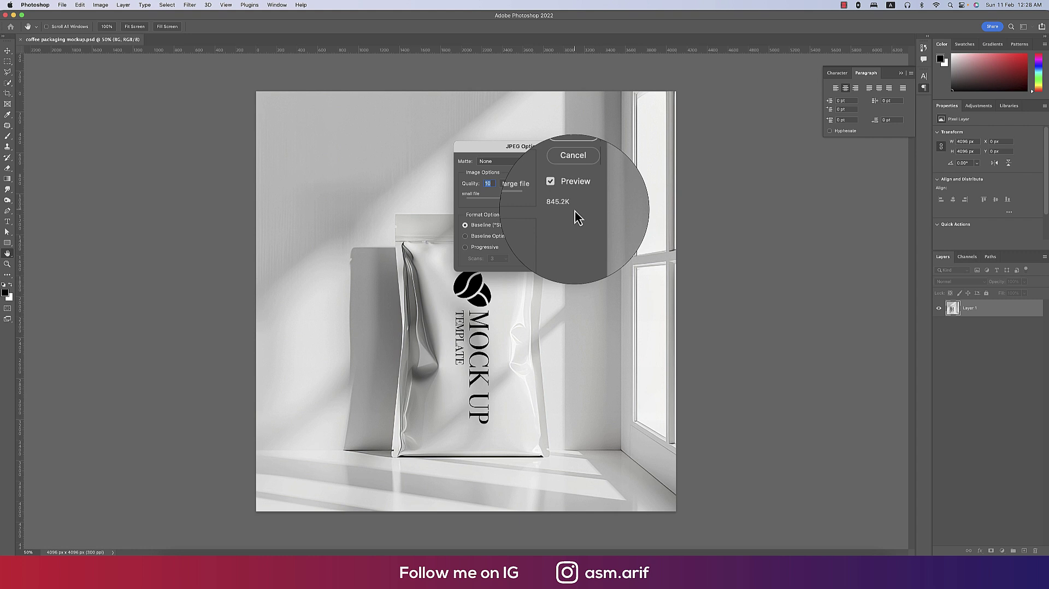
click(569, 164)
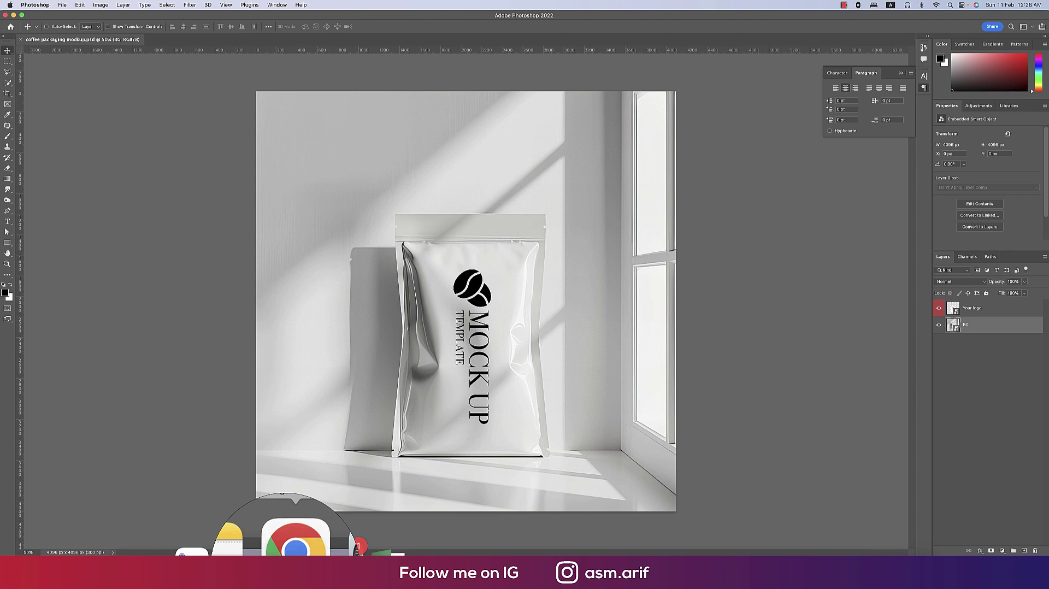
- Upload the two coffee packaging mockup files from the larger folder to Freepik Contributor
right_click(292, 549)
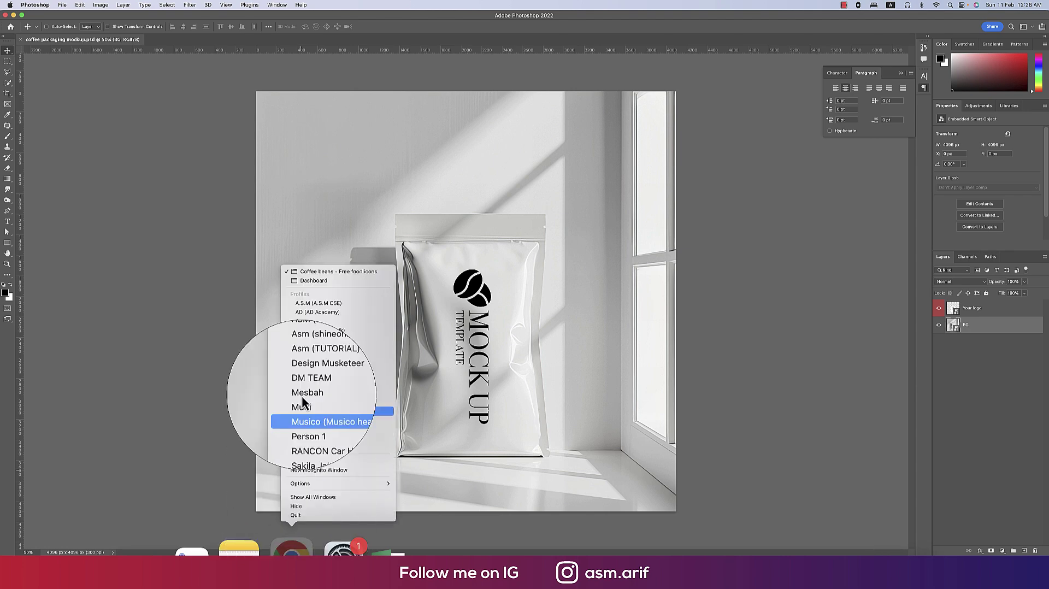
click(315, 281)
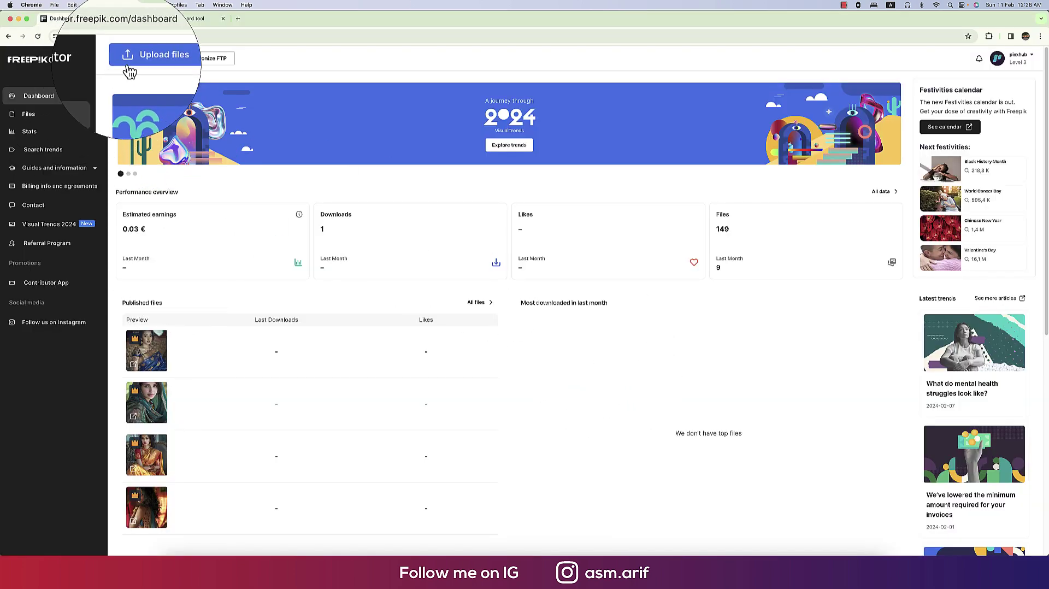
click(144, 58)
click(951, 432)
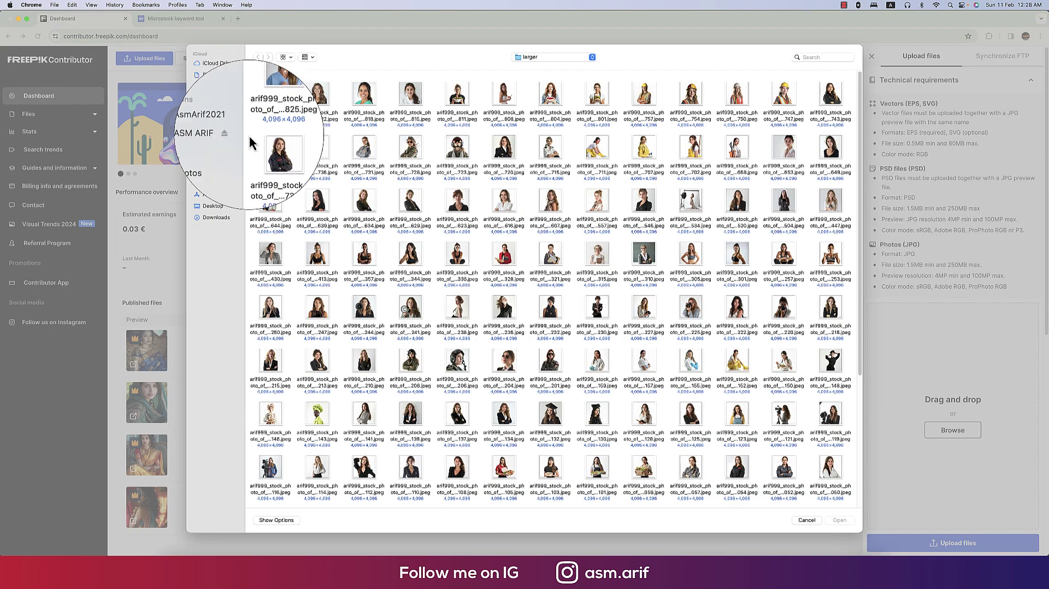
double_click(275, 96)
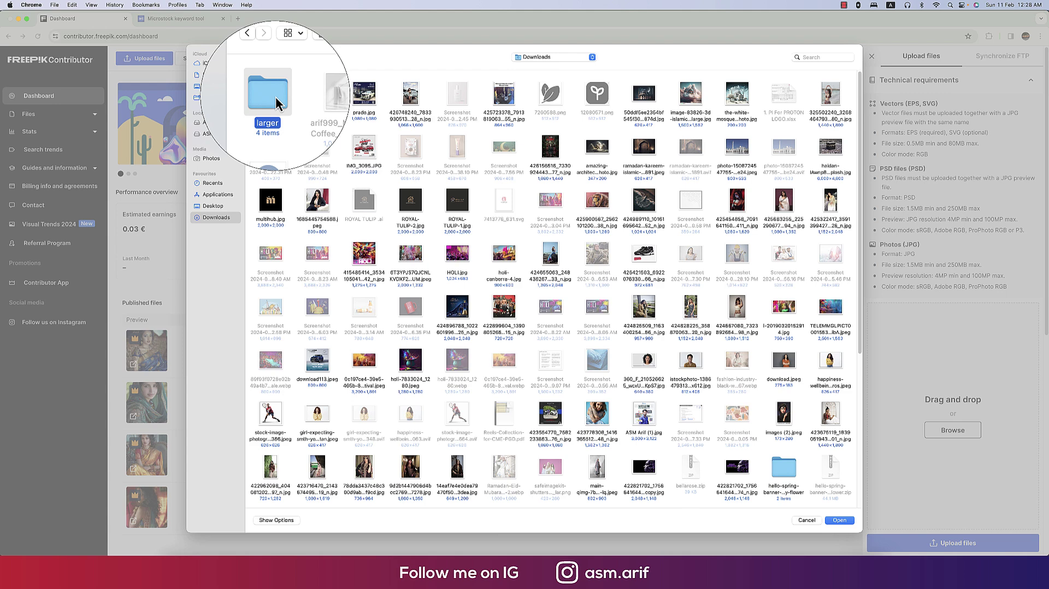
drag(321, 146, 267, 98)
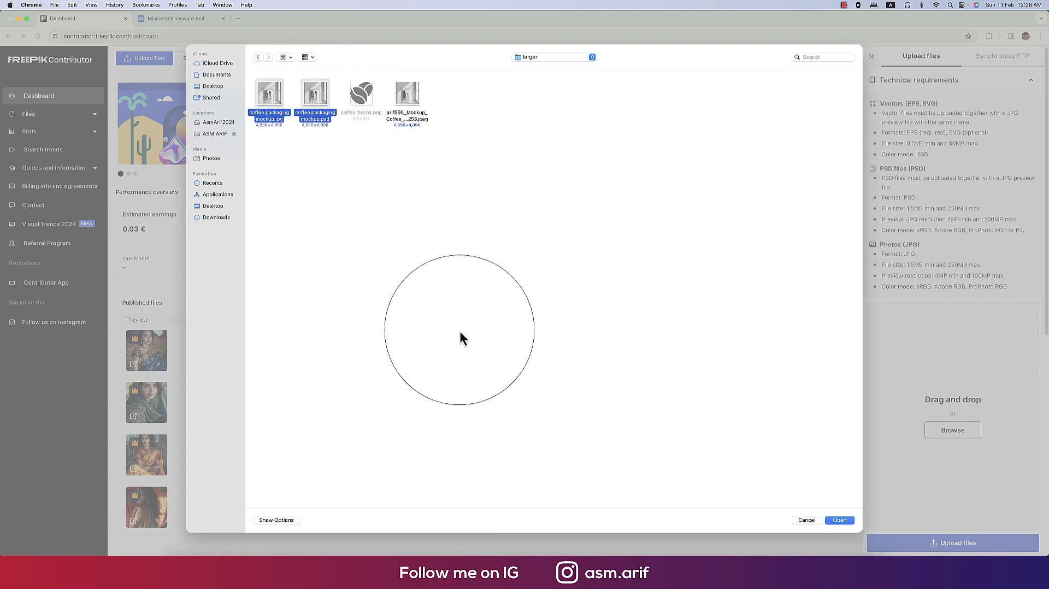
click(838, 521)
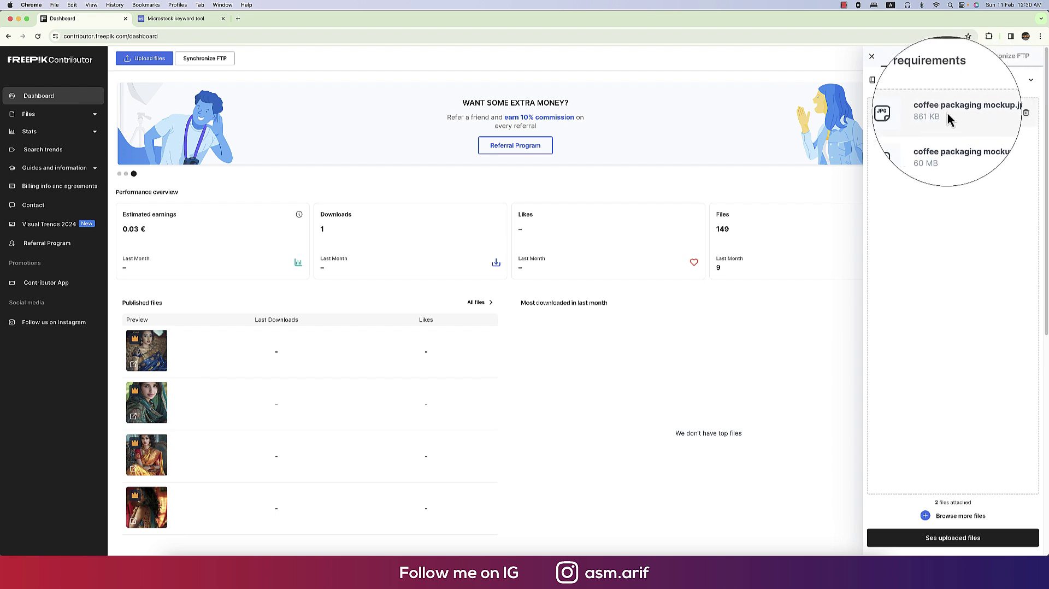
- Go to the uploaded files page, close the upload panel and reload it
click(996, 547)
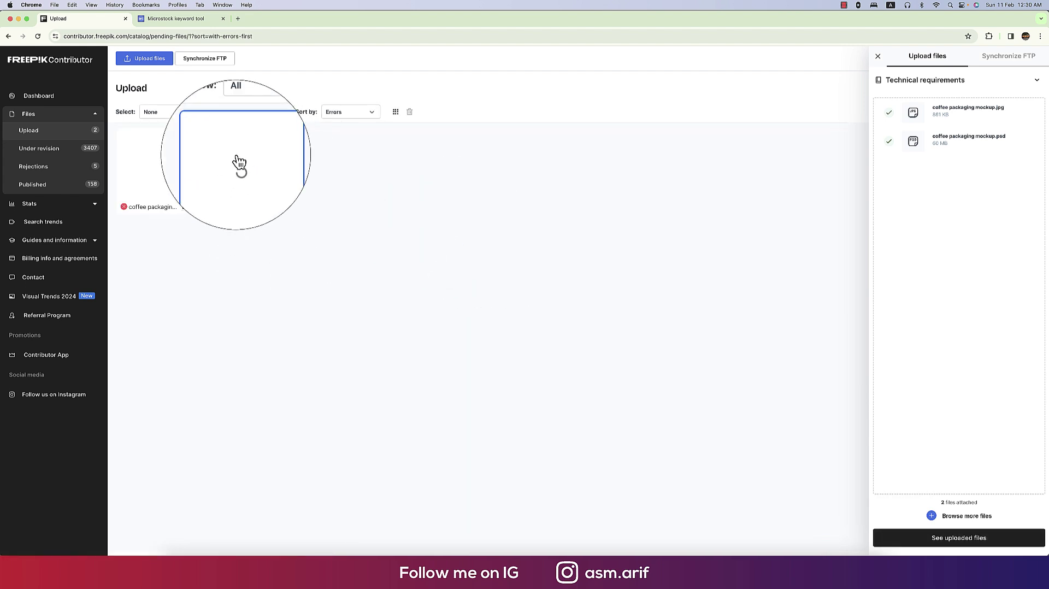
click(758, 157)
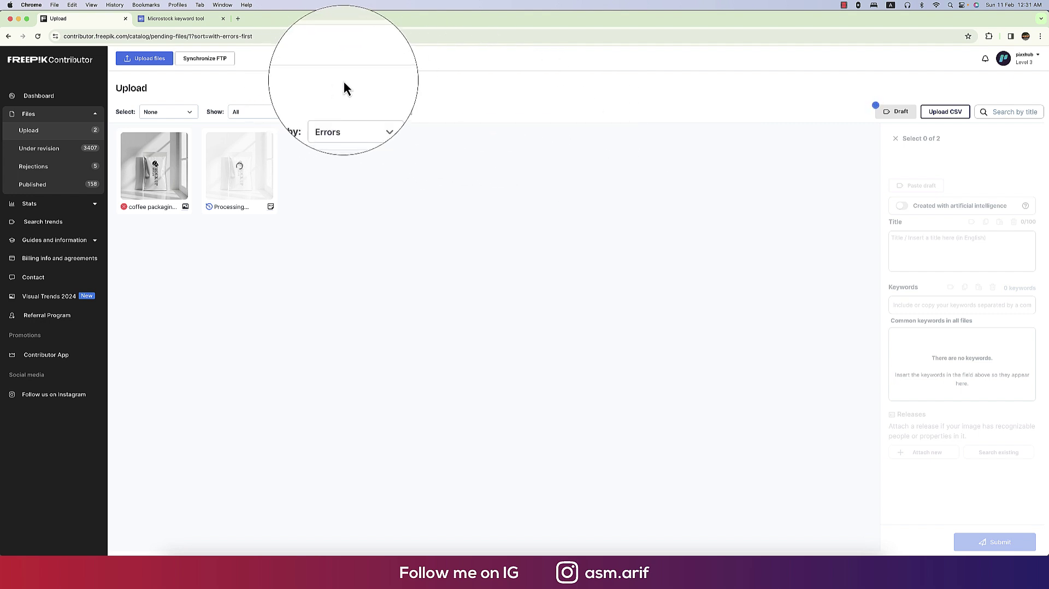
click(38, 36)
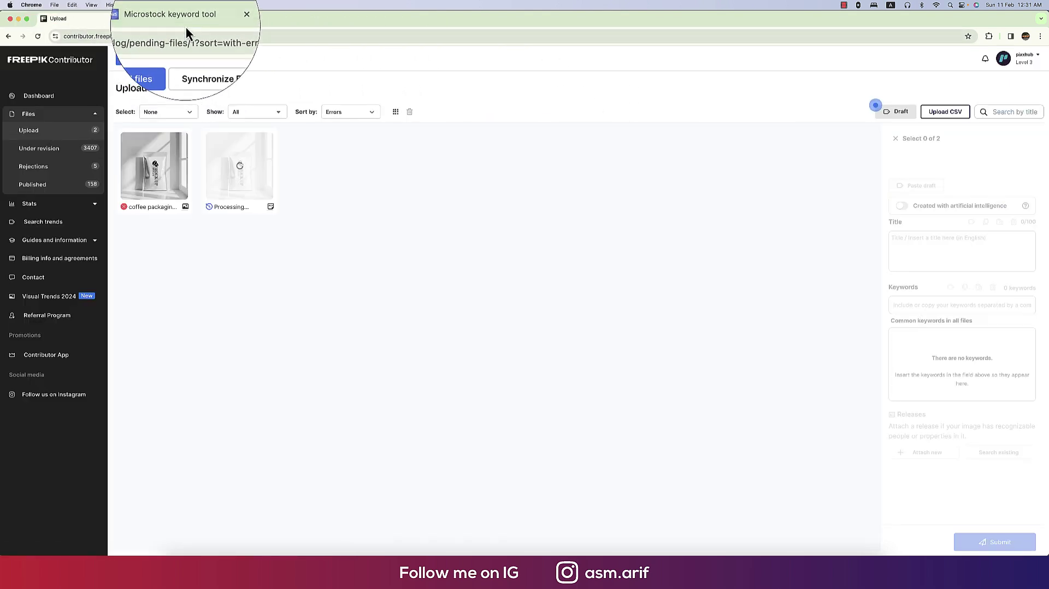
- Reset the keyword tool: clear the old search, use all content types, deselect images, clear keywords
click(177, 18)
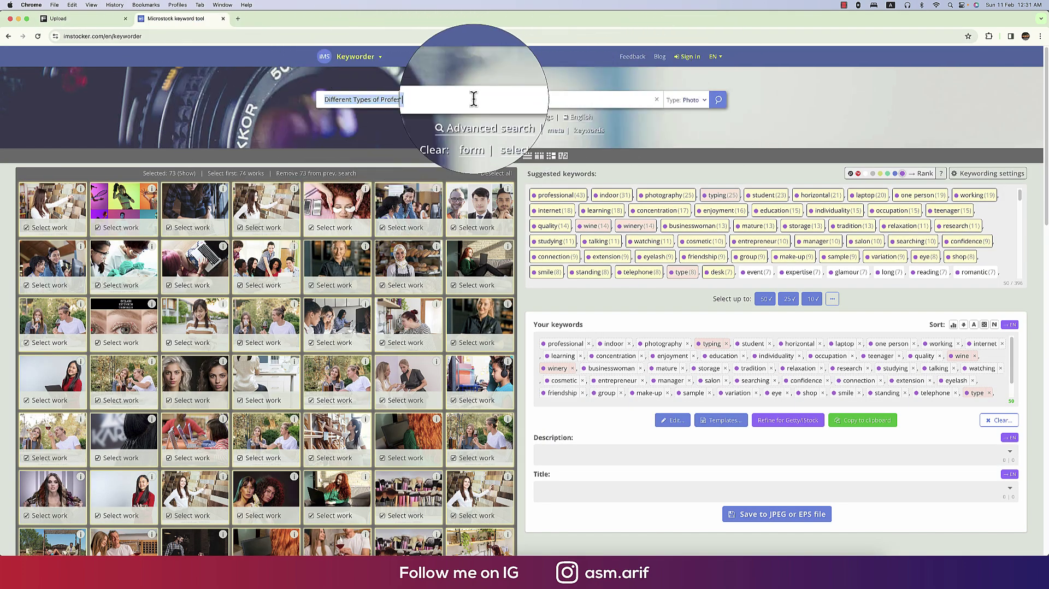
key(BackSpace)
click(700, 102)
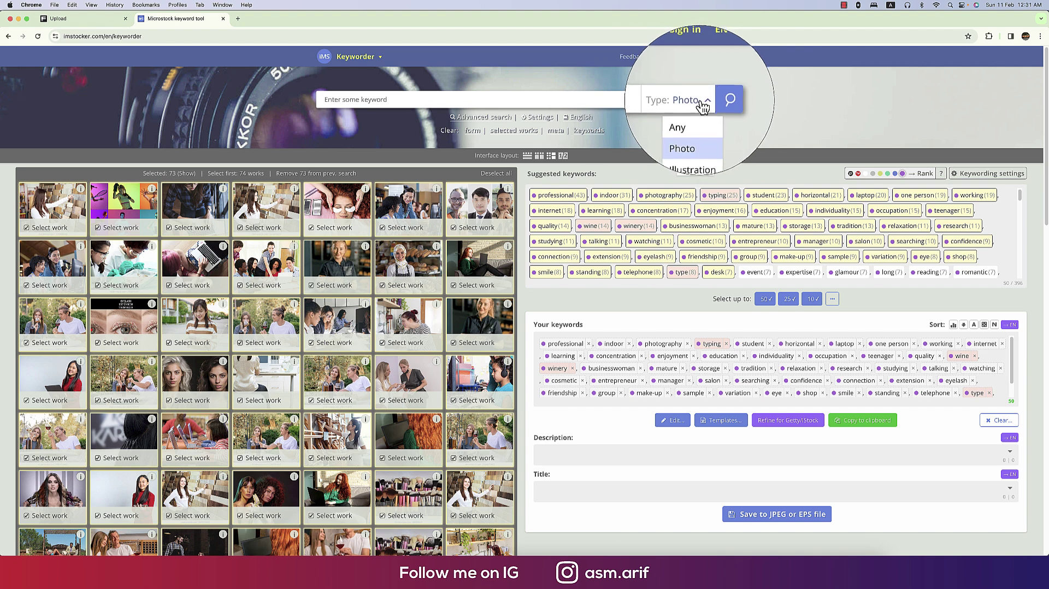
click(691, 111)
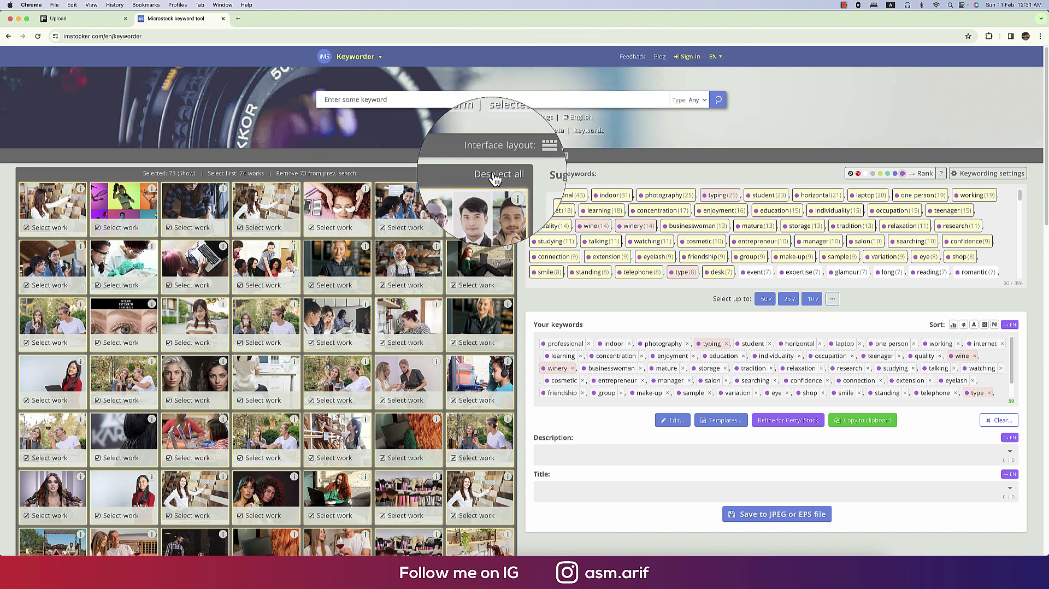
click(471, 175)
click(998, 322)
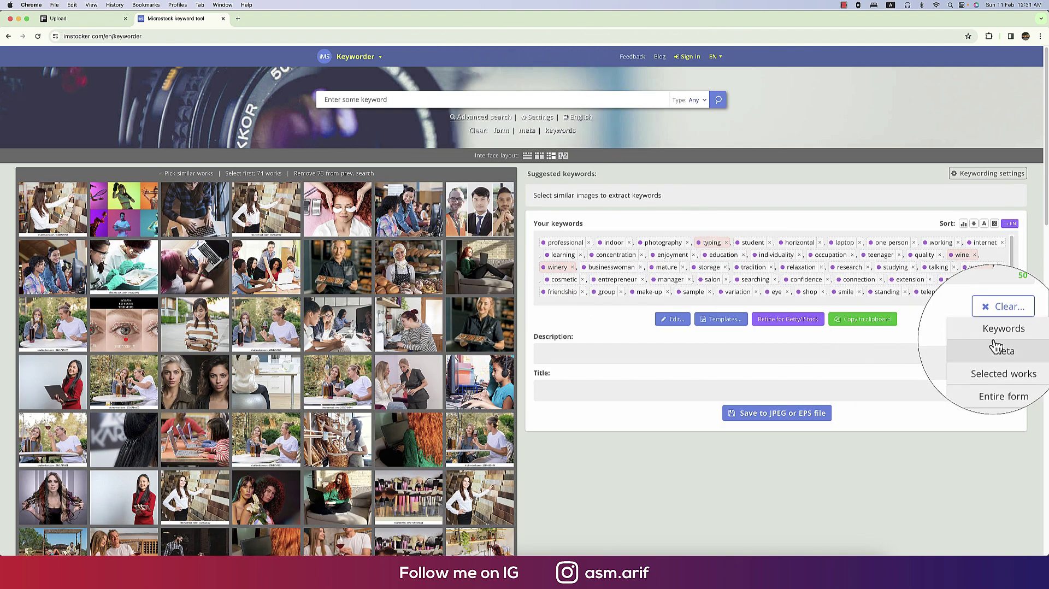
click(1000, 330)
- Search 'cofee package mockup', select the first 75 results and collect 50 keywords
click(364, 100)
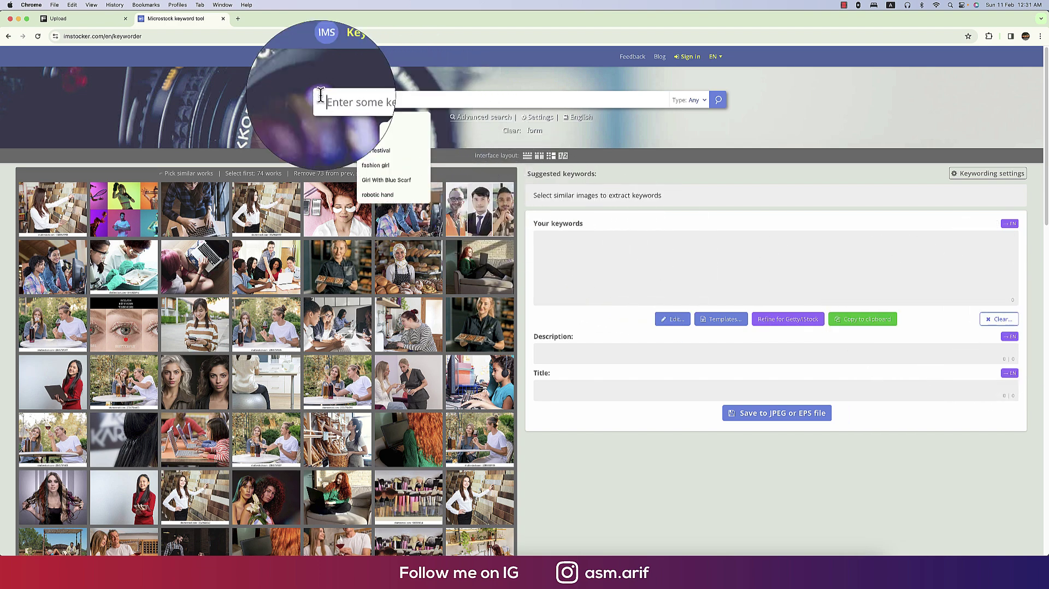
text(ckage mocku)
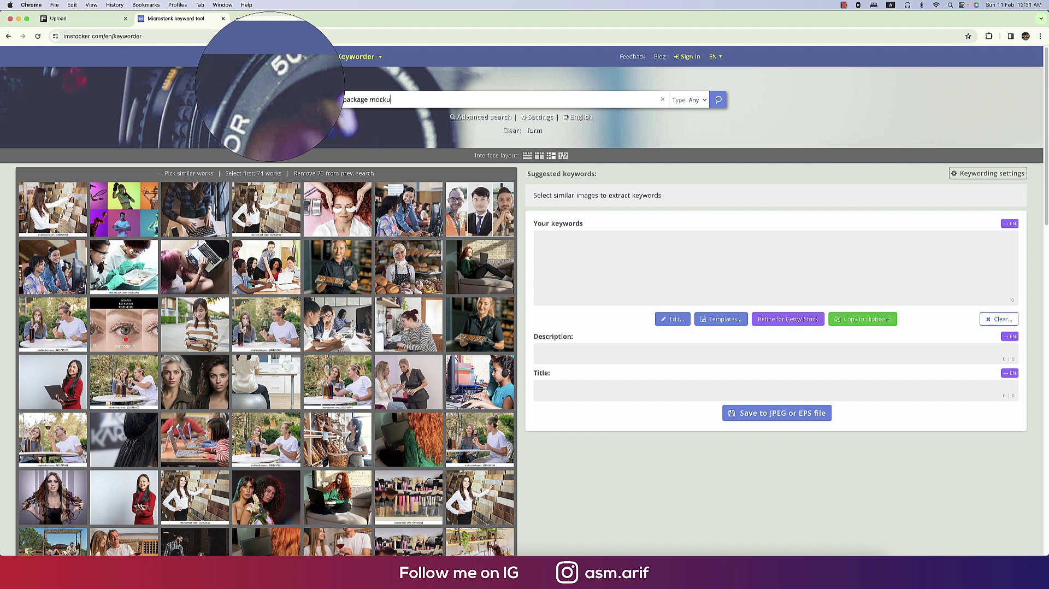
text(p)
click(718, 100)
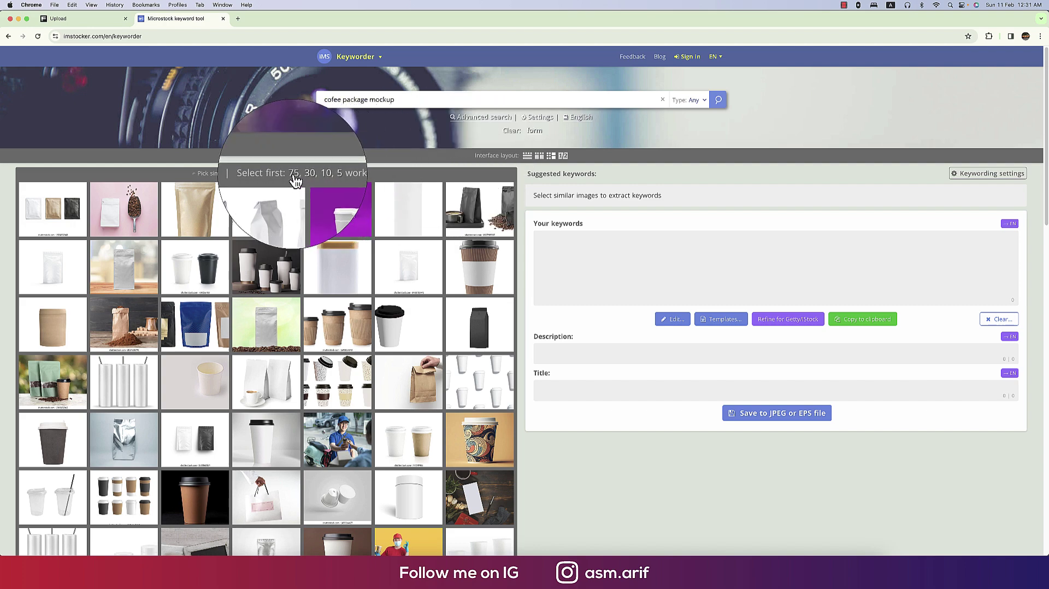
click(294, 177)
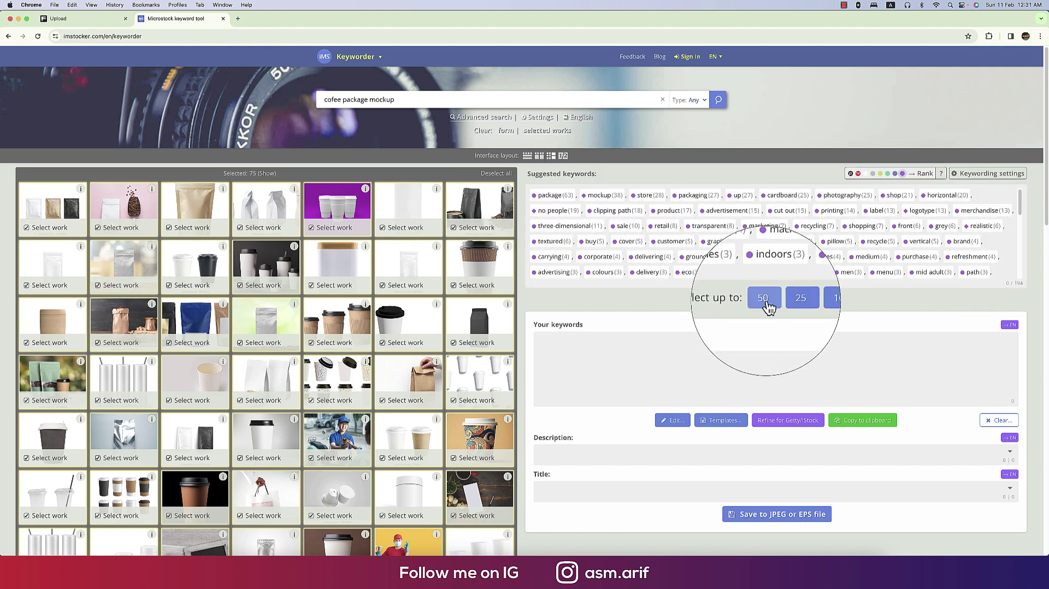
click(767, 303)
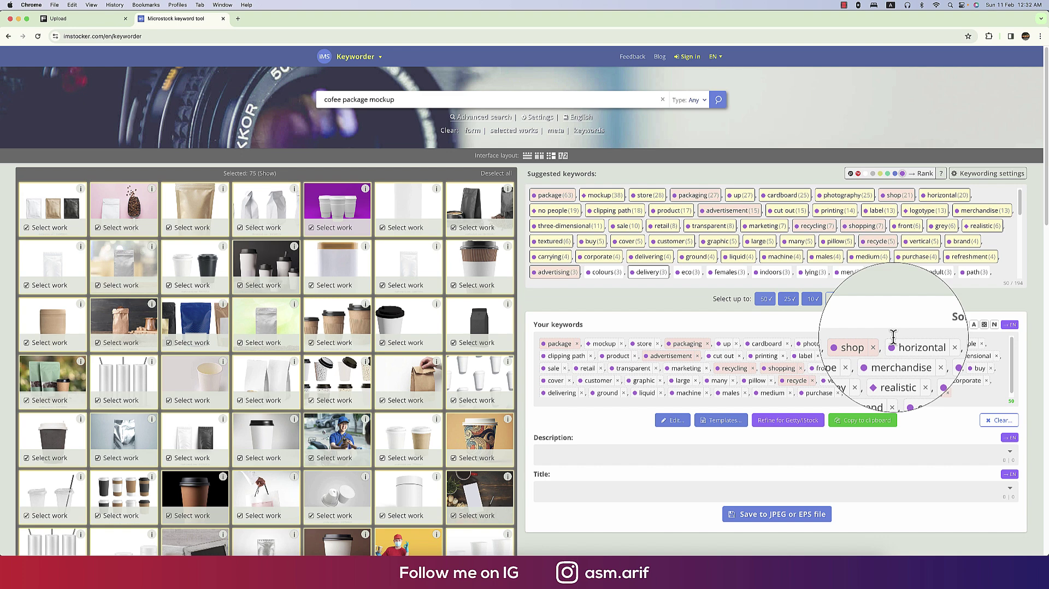
click(100, 20)
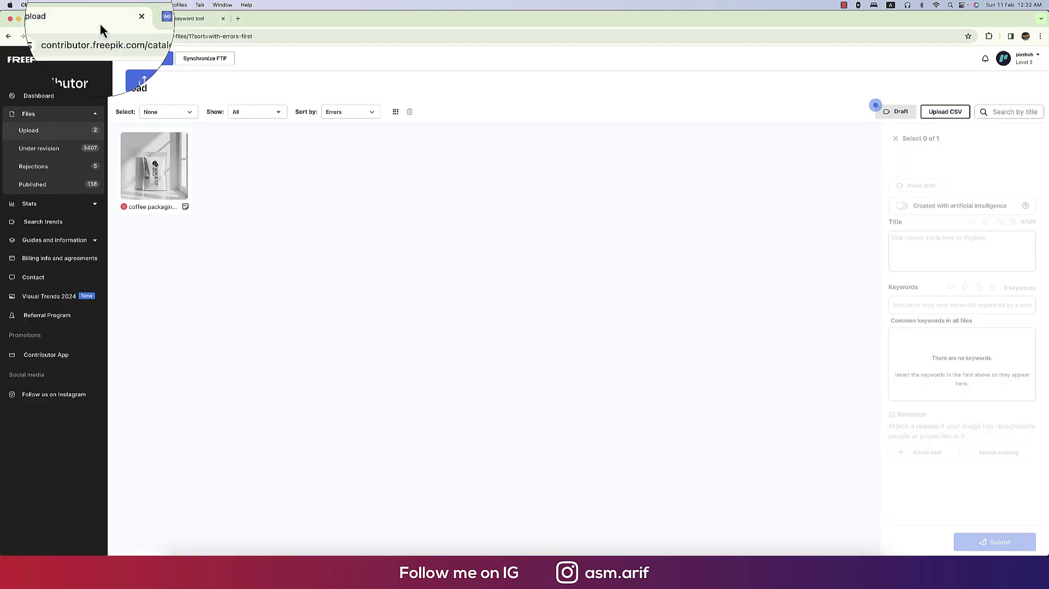
- Select the coffee packaging file and switch on 'Created with artificial intelligence'
click(149, 159)
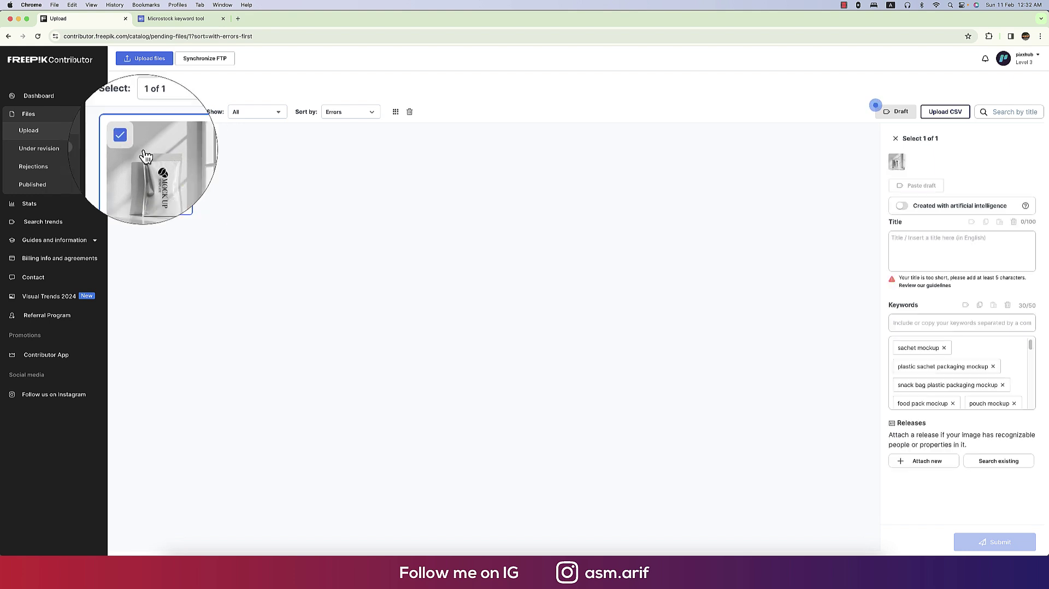
click(908, 213)
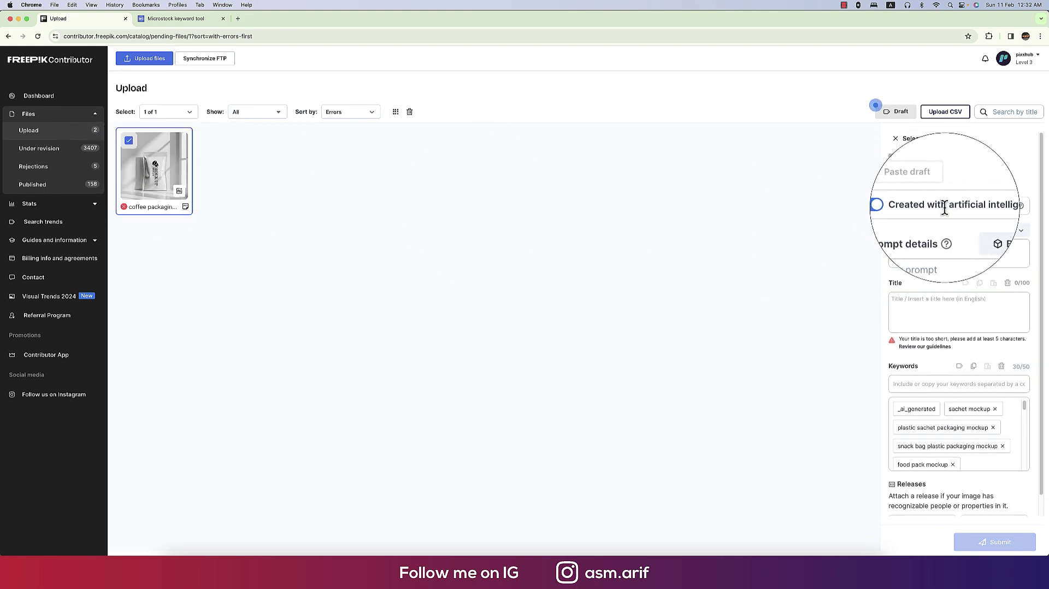
click(690, 551)
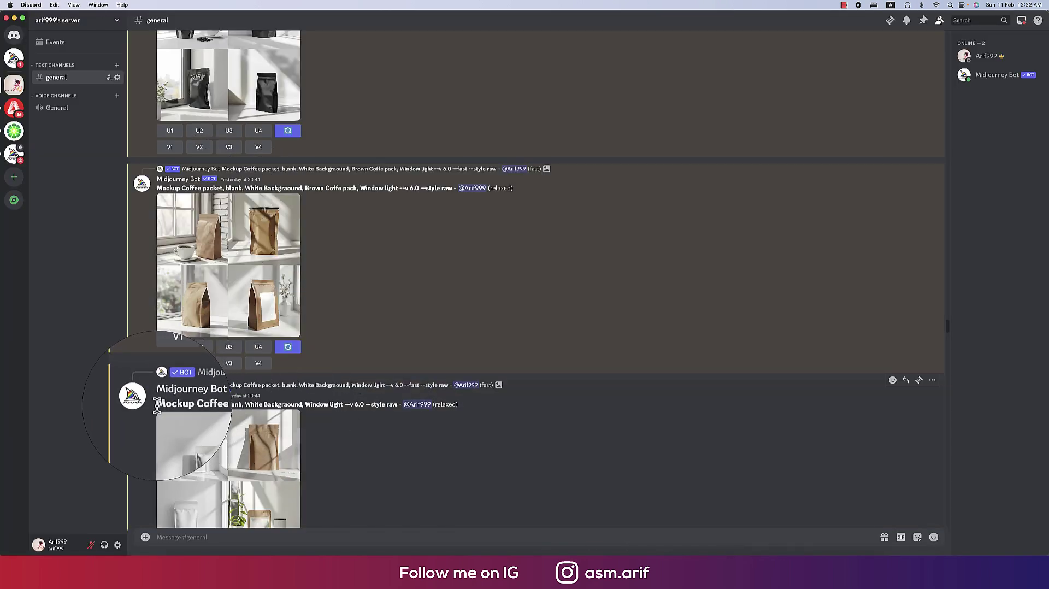
- Copy the coffee packet prompt text from the third Midjourney message
drag(158, 404, 346, 404)
right_click(345, 404)
click(433, 355)
- Use Mission Control to bring the Freepik upload browser window to the front
key(ctrl+Up)
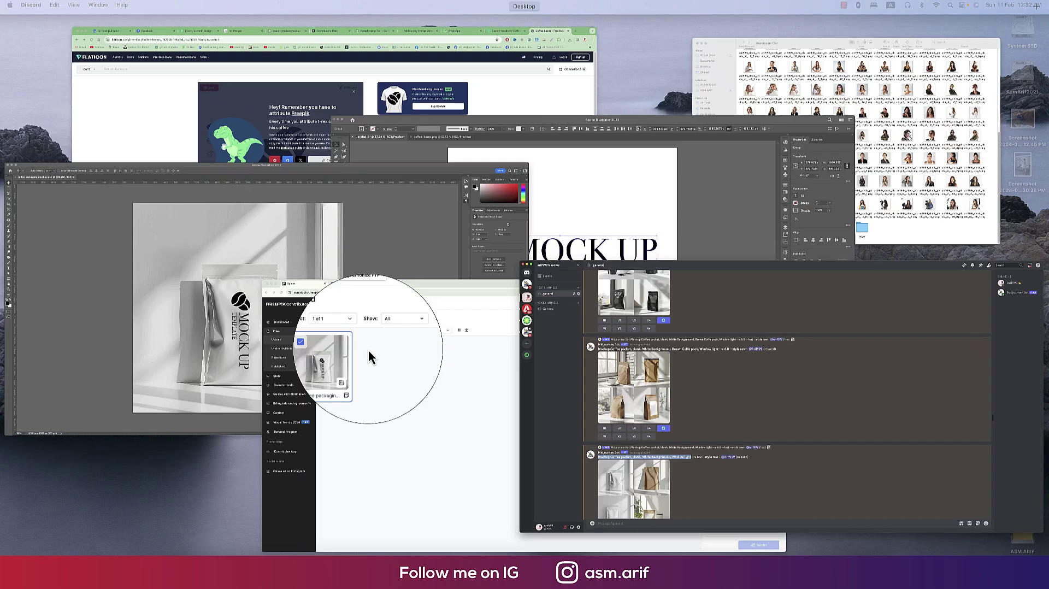
click(291, 334)
key(ctrl+Up)
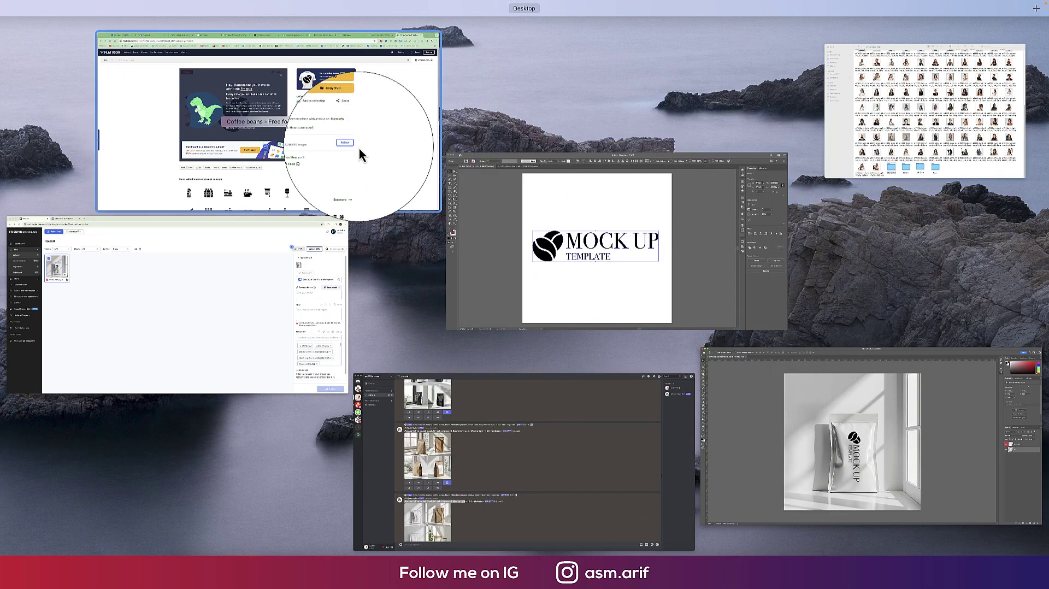
drag(354, 147, 240, 165)
click(228, 273)
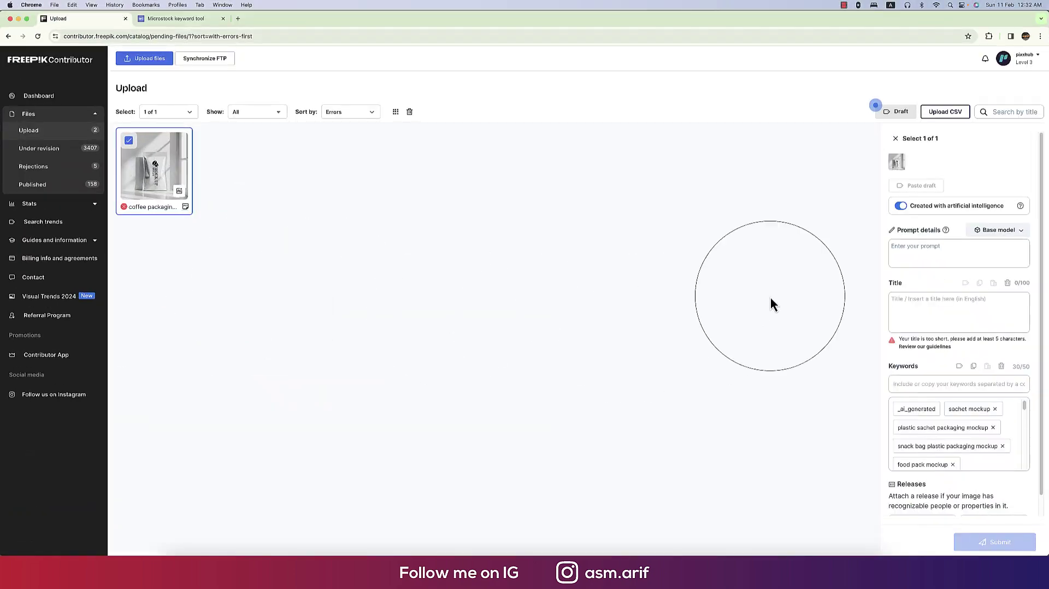
- Paste the Midjourney prompt into Prompt details and set the base model to Midjourney 5.2
key(super+v)
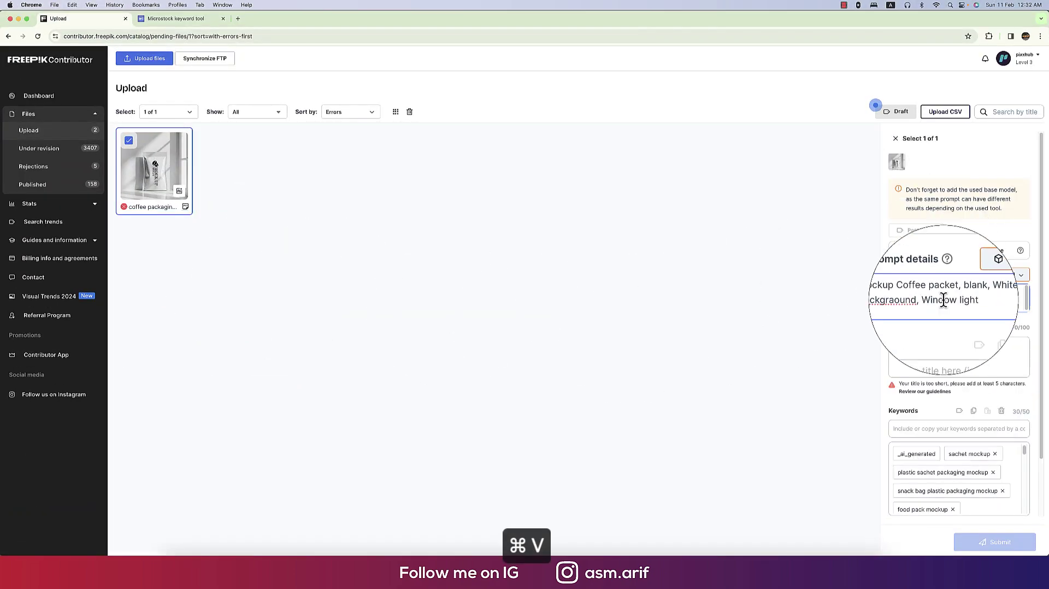
click(1006, 274)
scroll(1005, 343, down, 5)
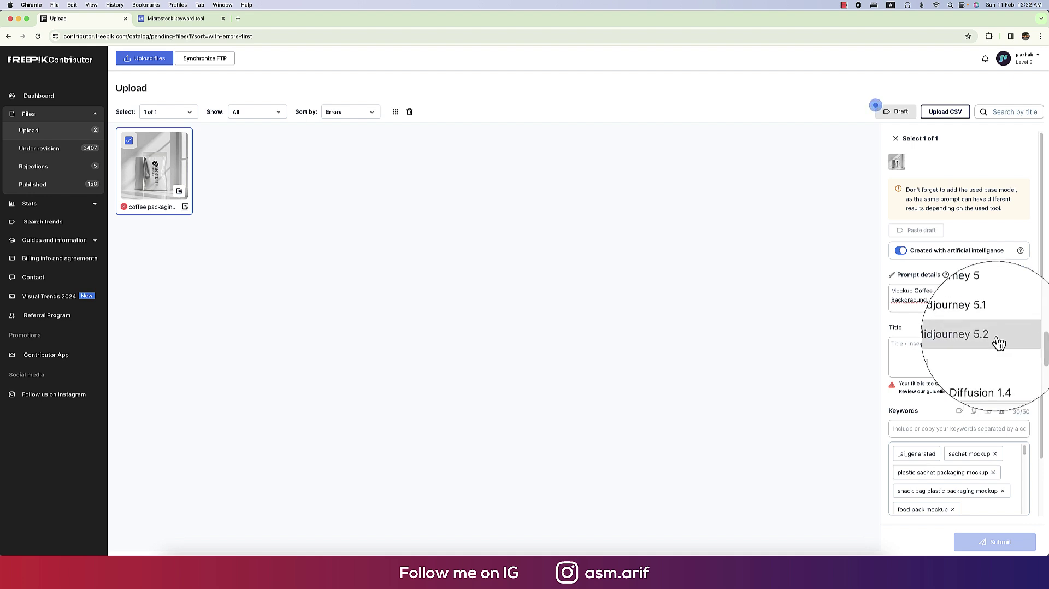
click(1000, 343)
right_click(917, 255)
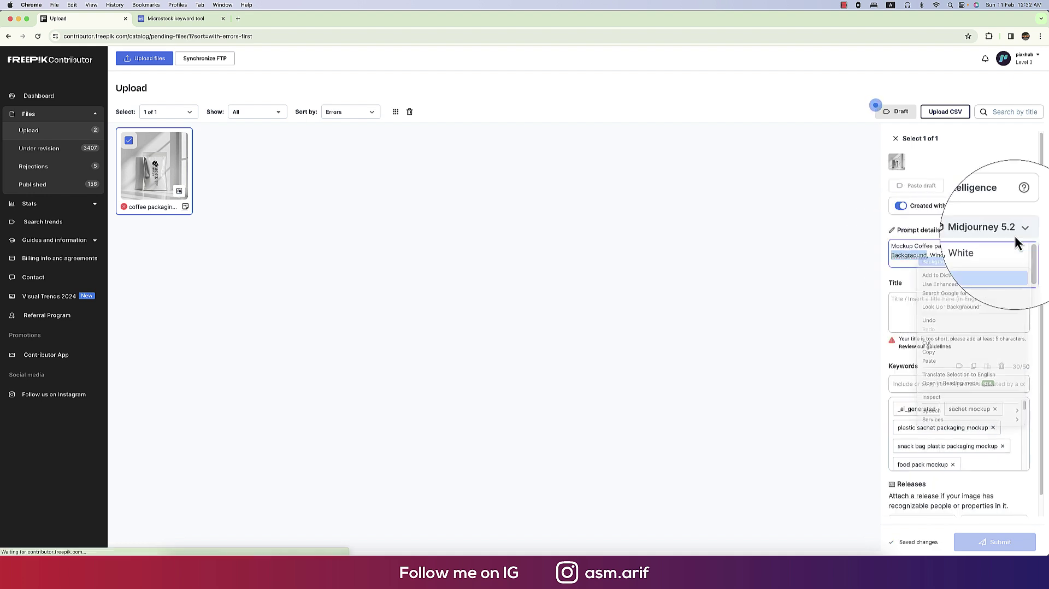
click(967, 255)
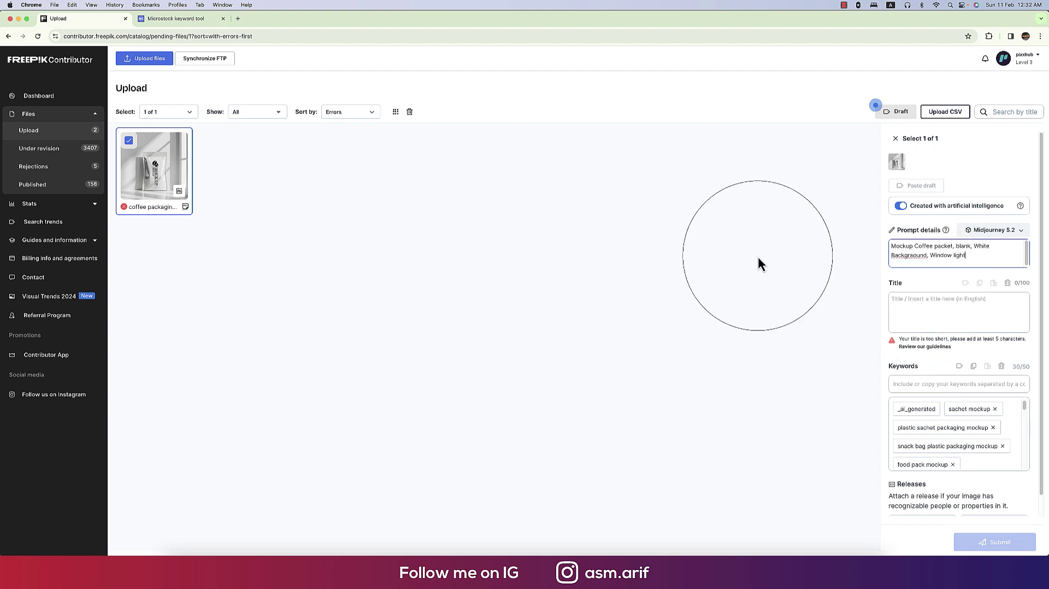
- Copy the phrase 'cofee package mockup' from imstocker and paste it as the file title
click(176, 18)
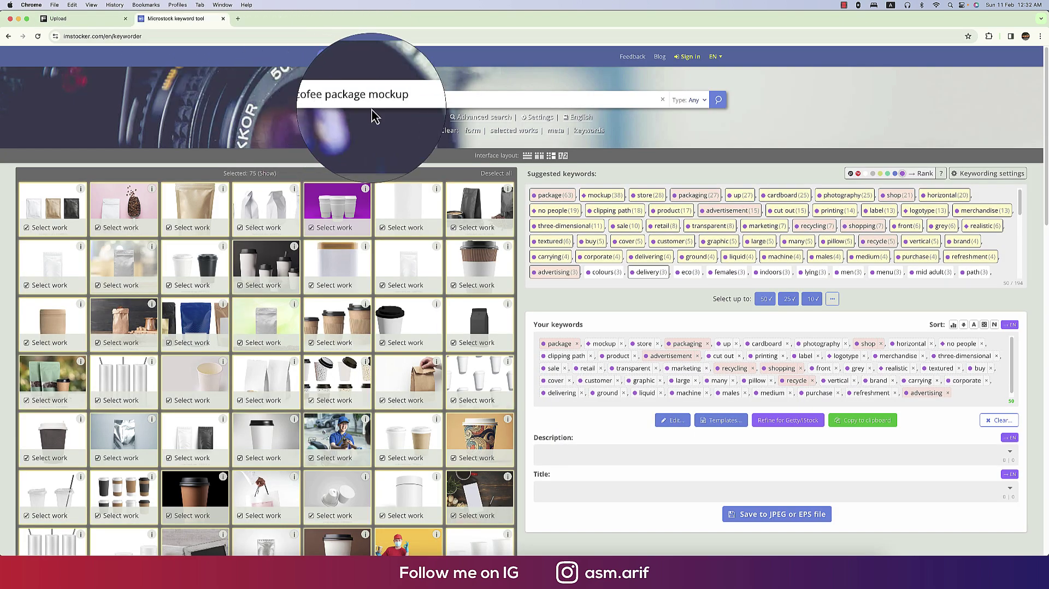
drag(396, 100, 262, 100)
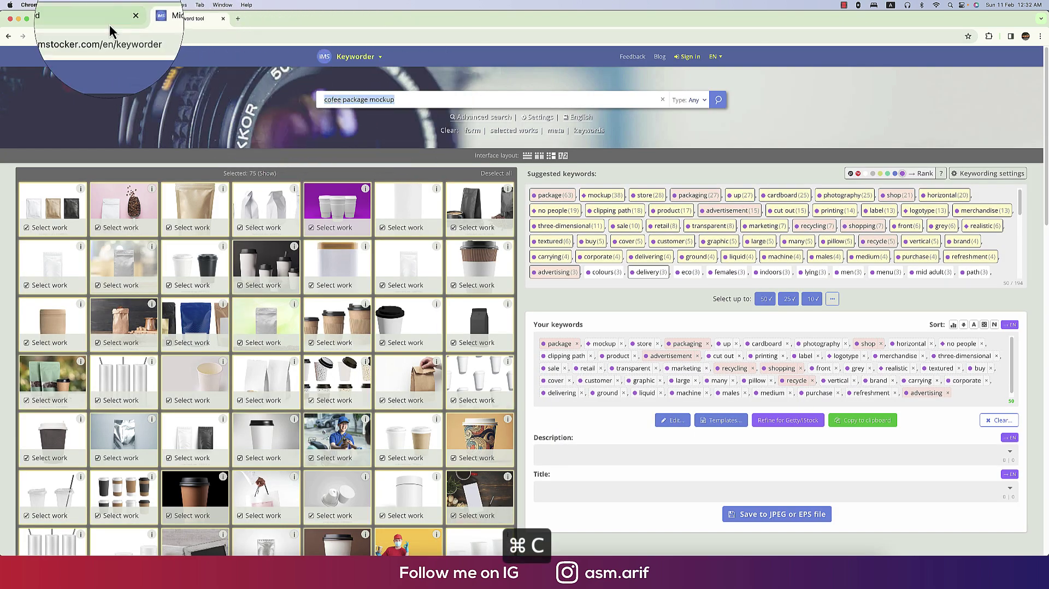
click(88, 18)
click(922, 307)
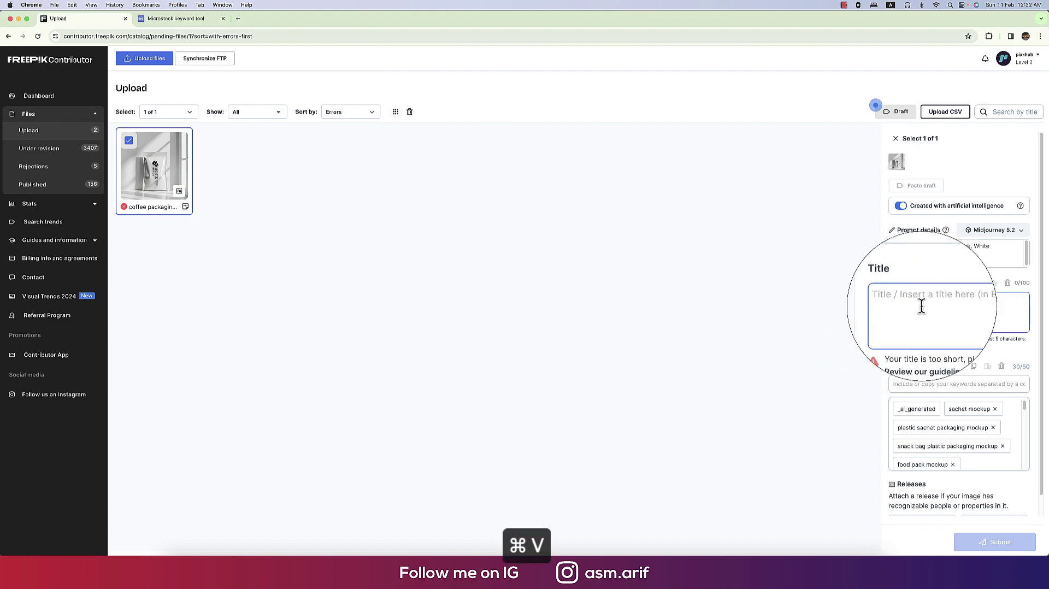
key(super+v)
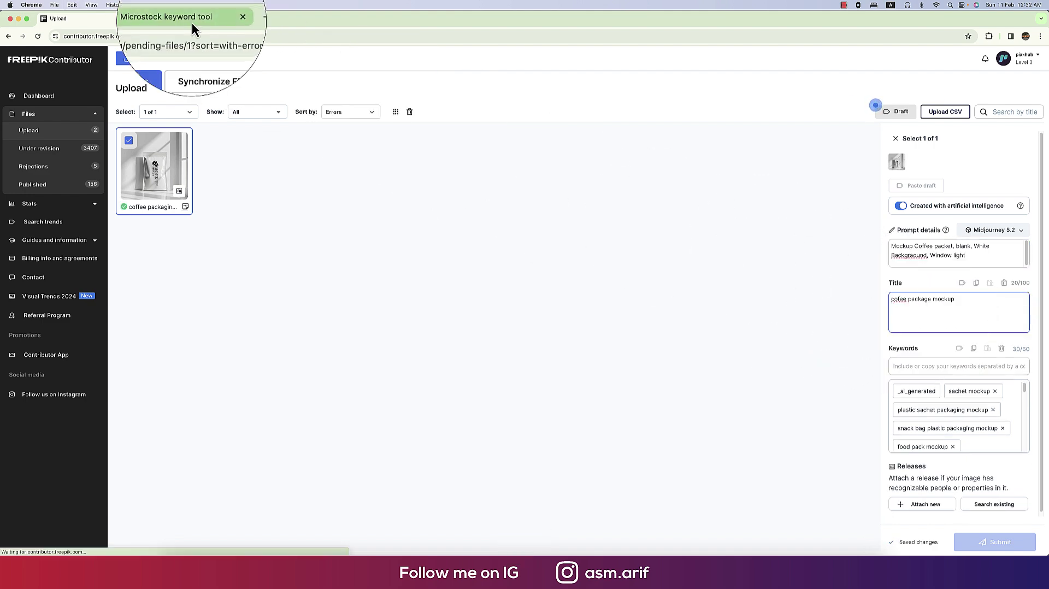
- Copy the collected keywords from imstocker and paste them into the Keywords field
click(192, 22)
click(874, 425)
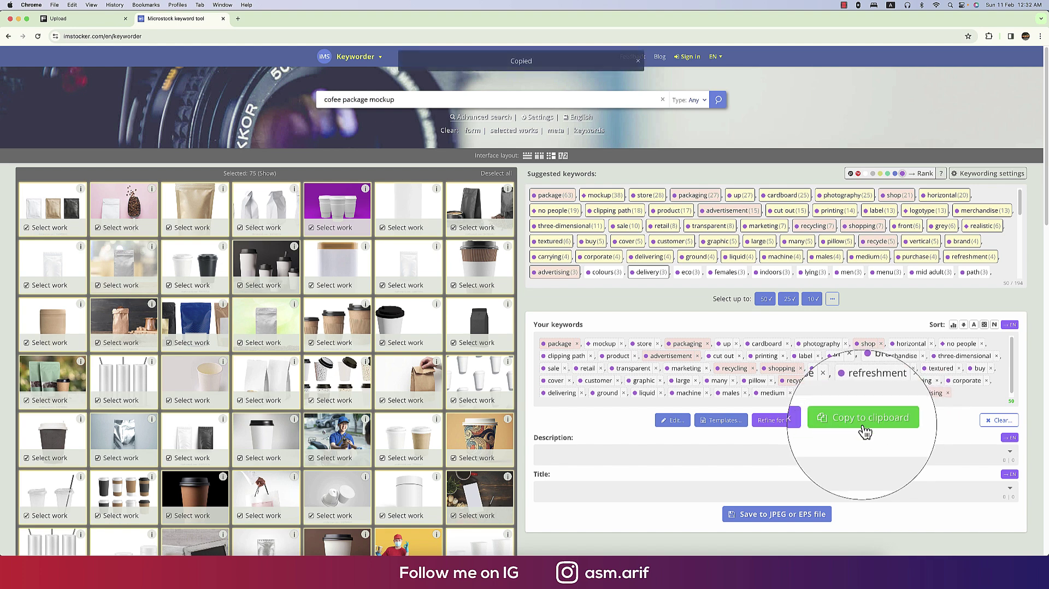
click(90, 19)
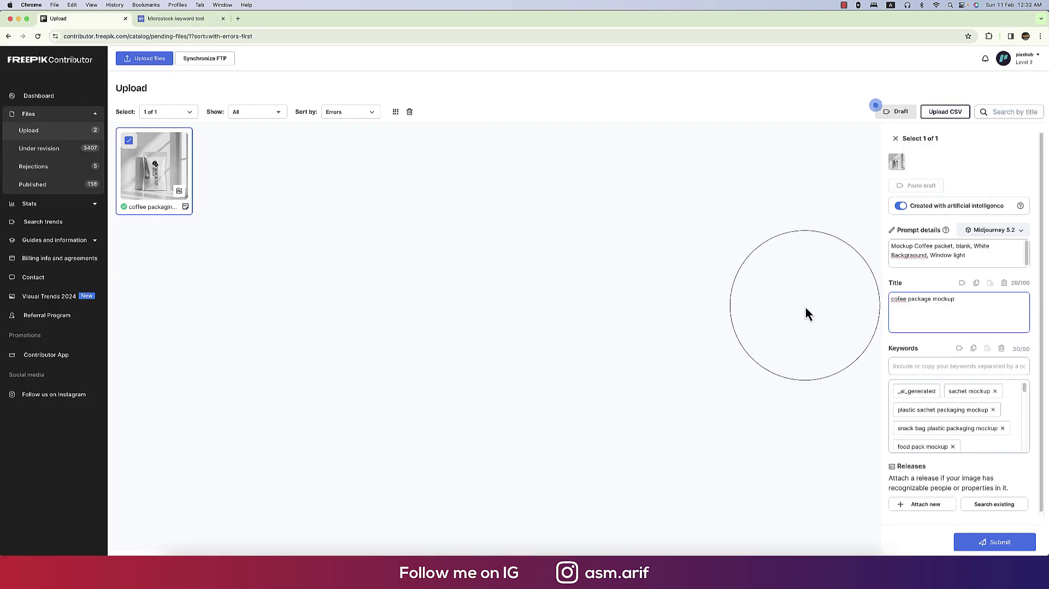
click(918, 366)
key(super+v)
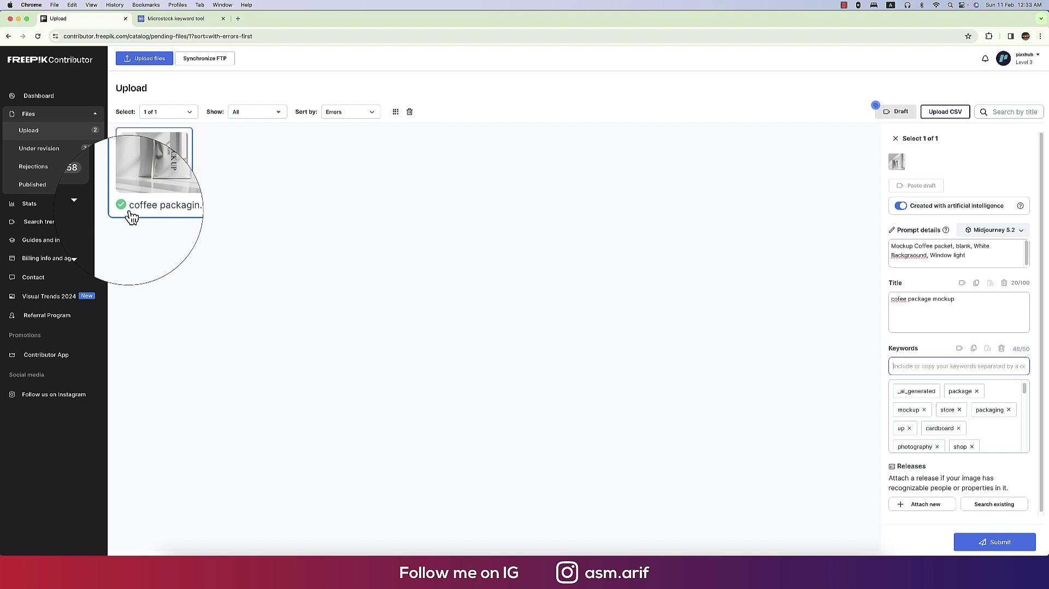
- Submit the 1/1 ready coffee packaging file and confirm sending it for review
click(996, 542)
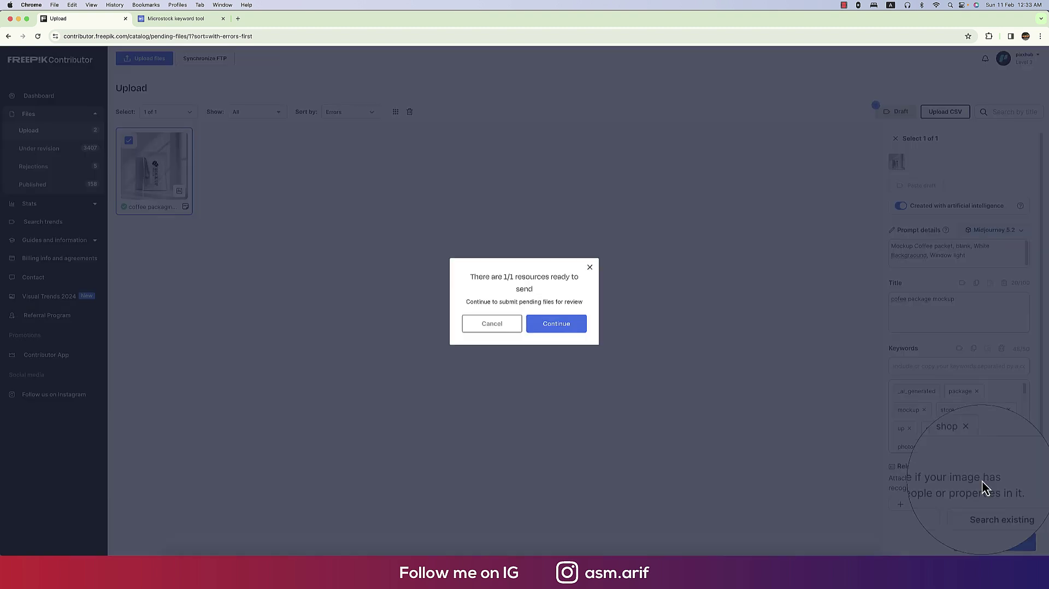
double_click(509, 279)
click(506, 277)
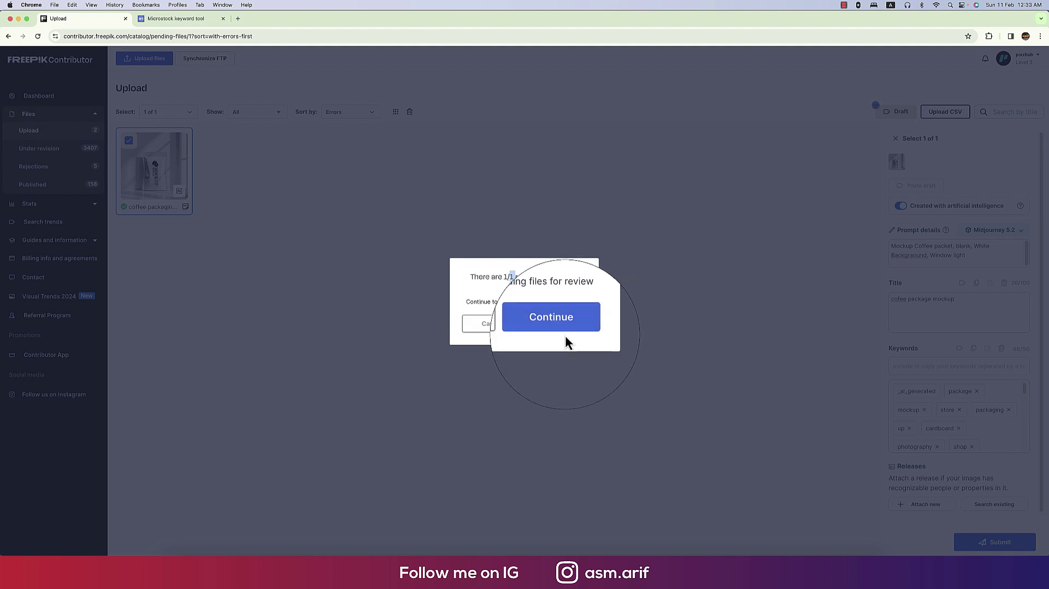
click(540, 326)
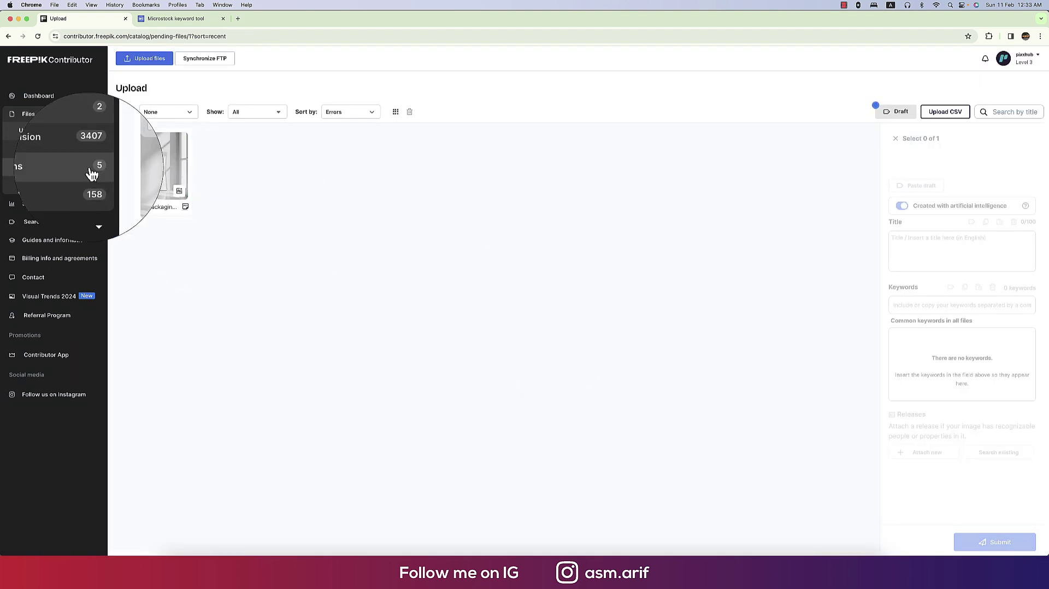
- Show the Under revision files list with the coffee pouch mockup at the top
click(39, 148)
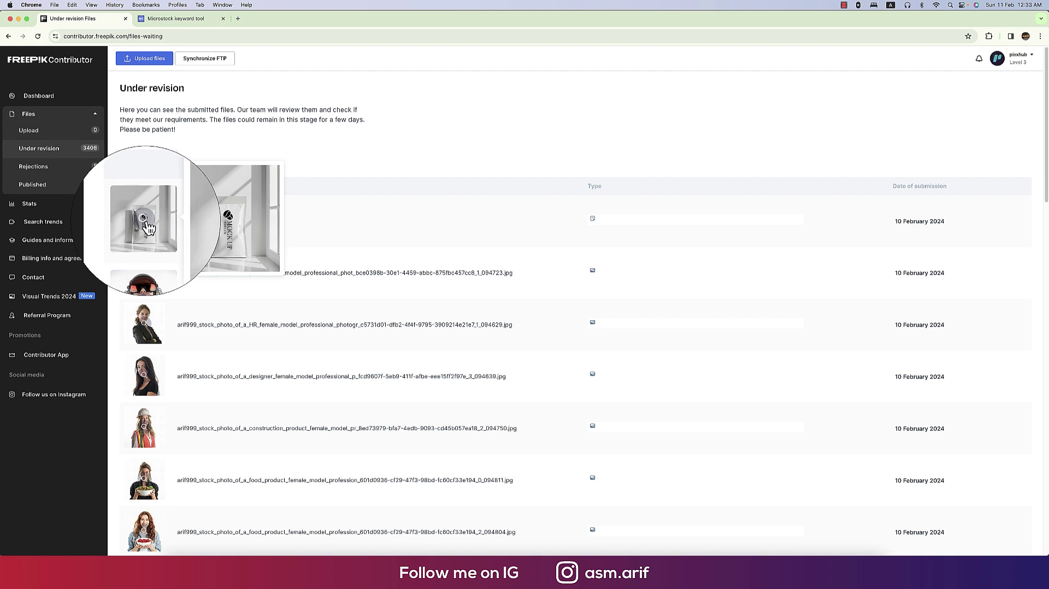
triple_click(141, 87)
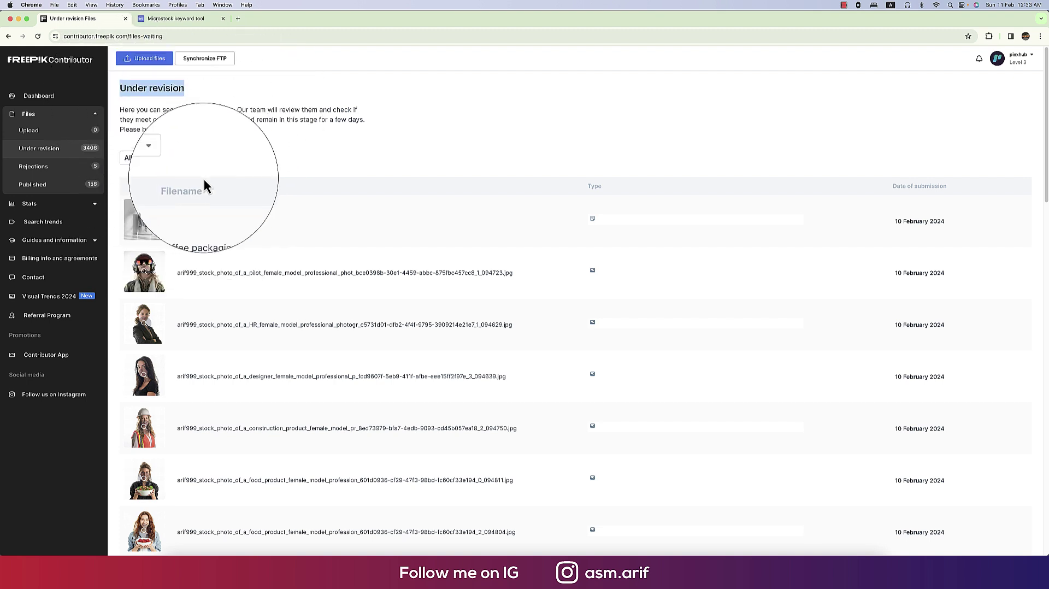
mouse_move(160, 225)
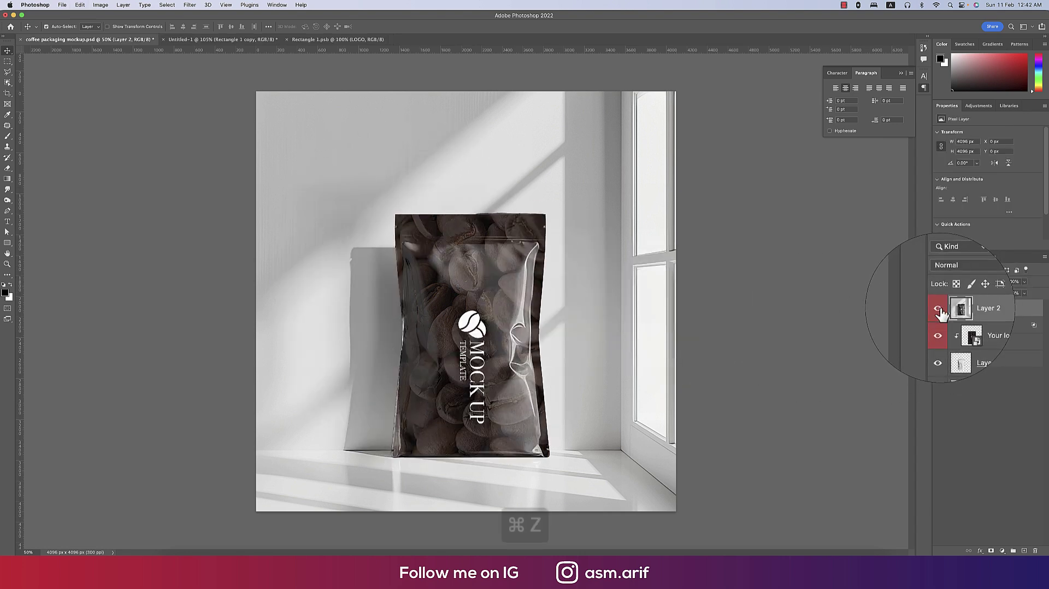
- Undo the bean label and black logo, then select the pouch on BG with Object Selection
key(super+z)
key(super+z)
key(super+z)
key(super+z)
key(super+z)
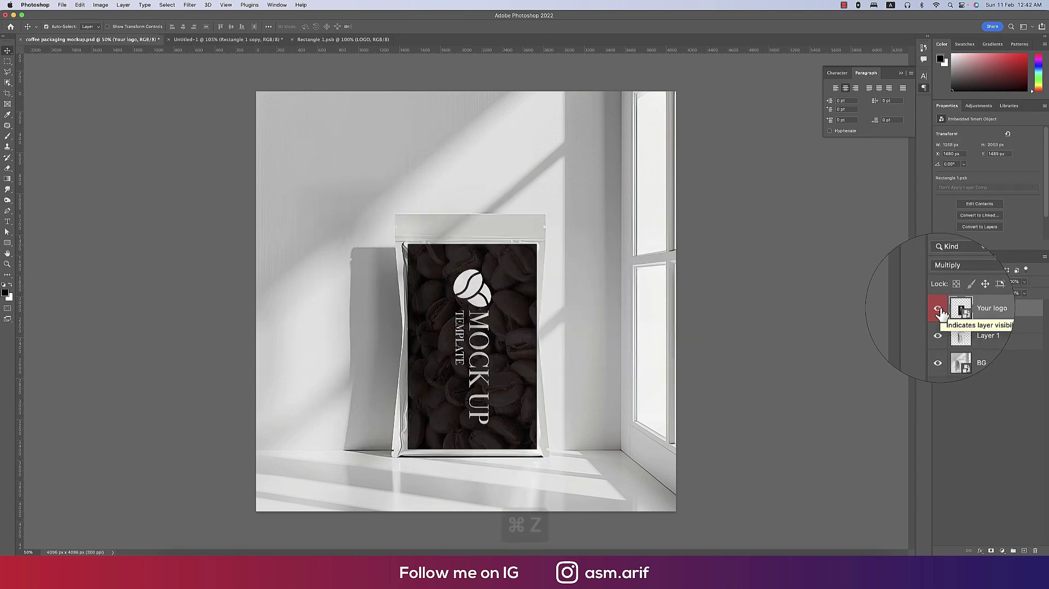
key(super+z)
key(super+z)
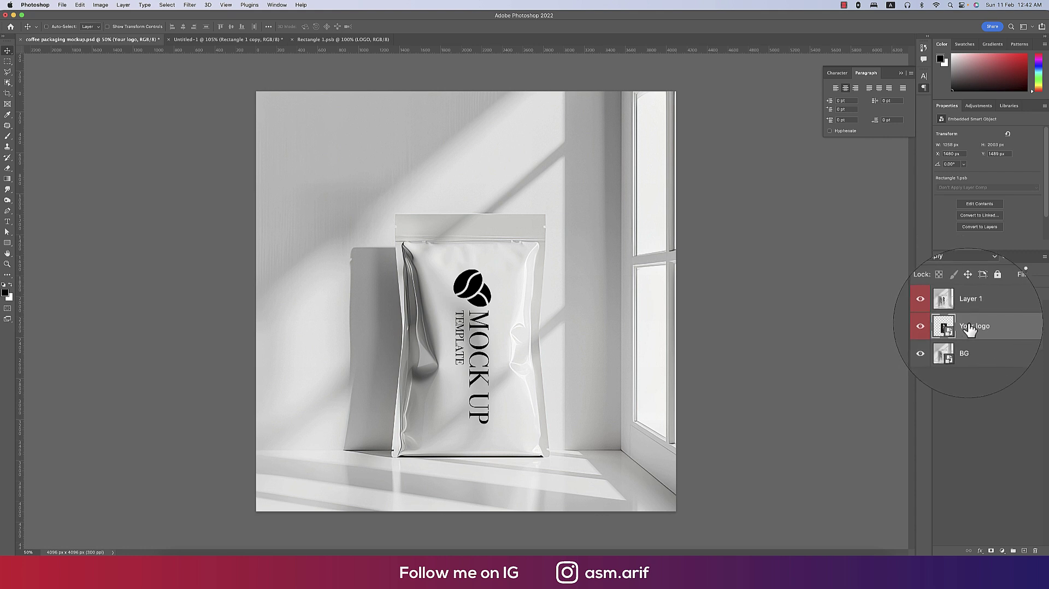
click(967, 353)
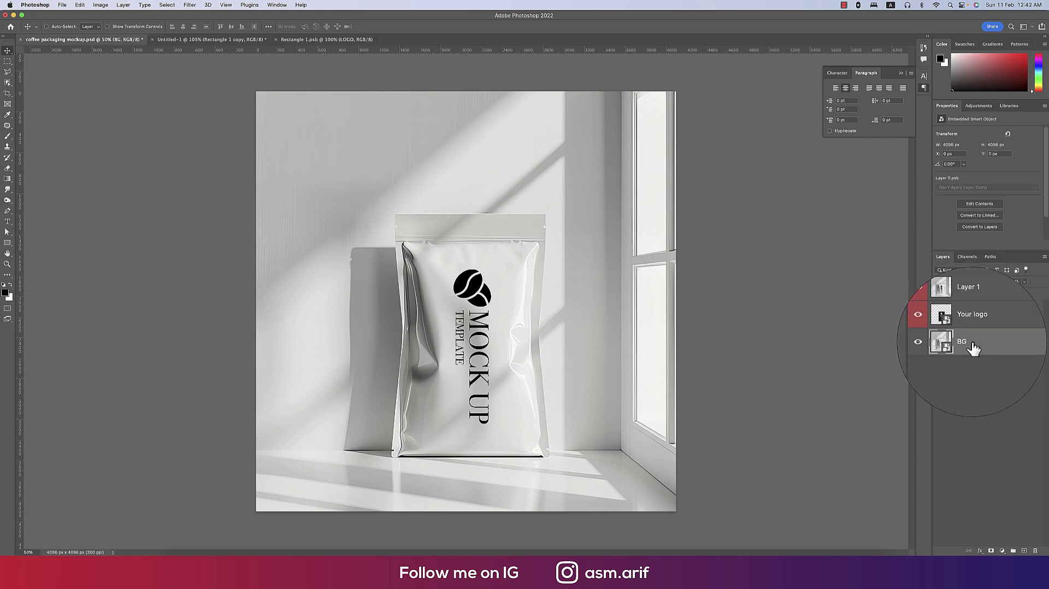
click(8, 82)
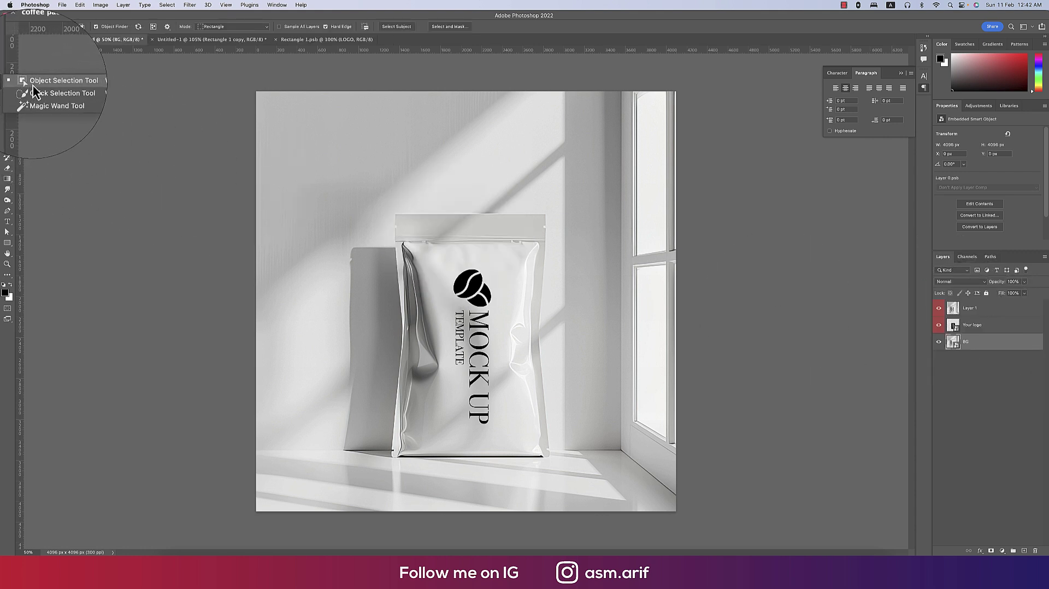
click(34, 87)
drag(389, 208, 563, 462)
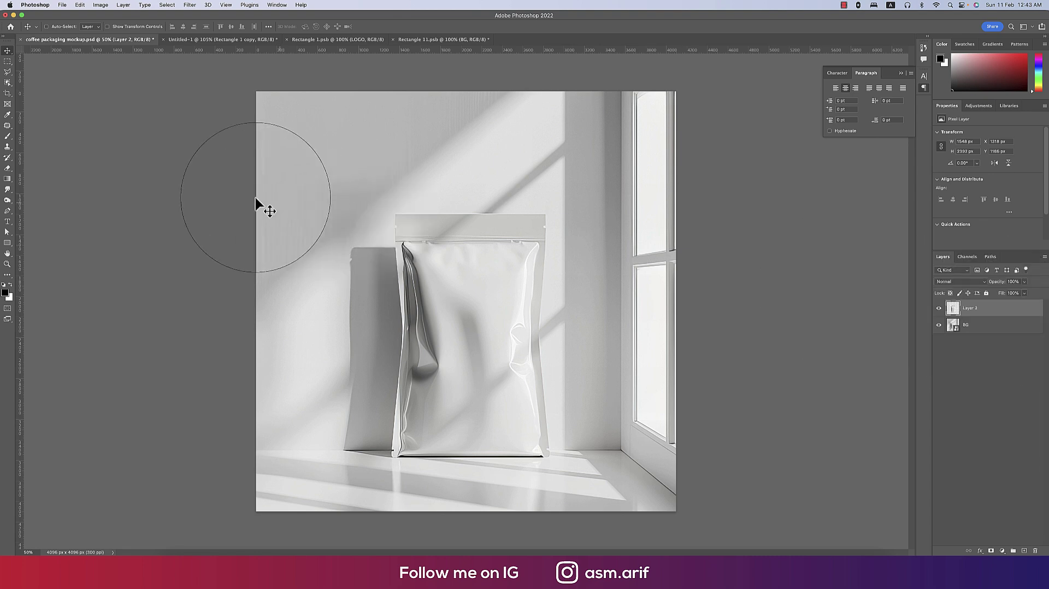
- Draw a rectangle covering the whole pouch, extended to its left edge
click(9, 246)
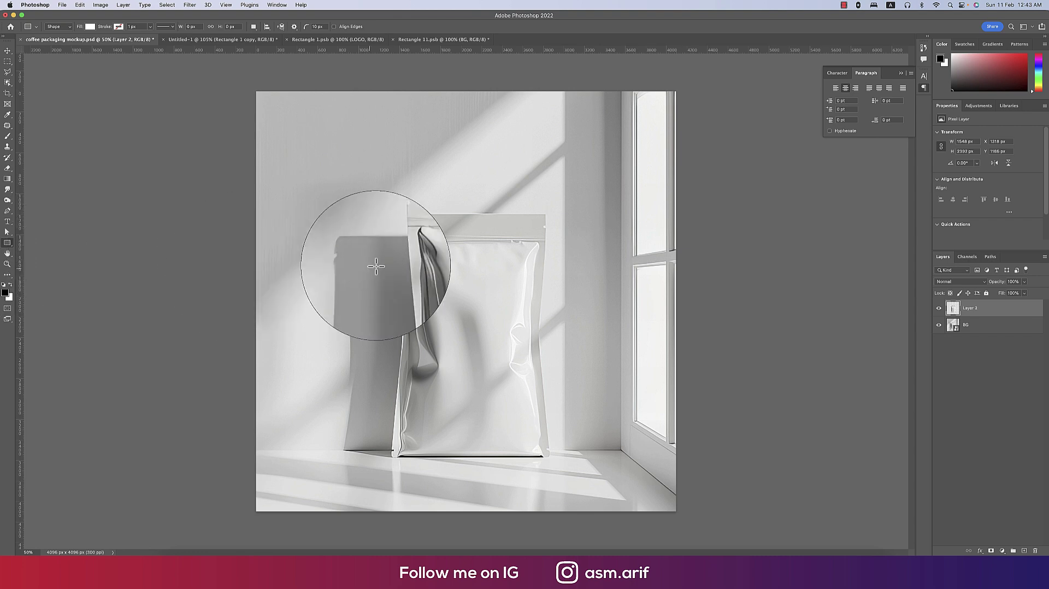
drag(395, 215, 552, 461)
drag(394, 339, 387, 338)
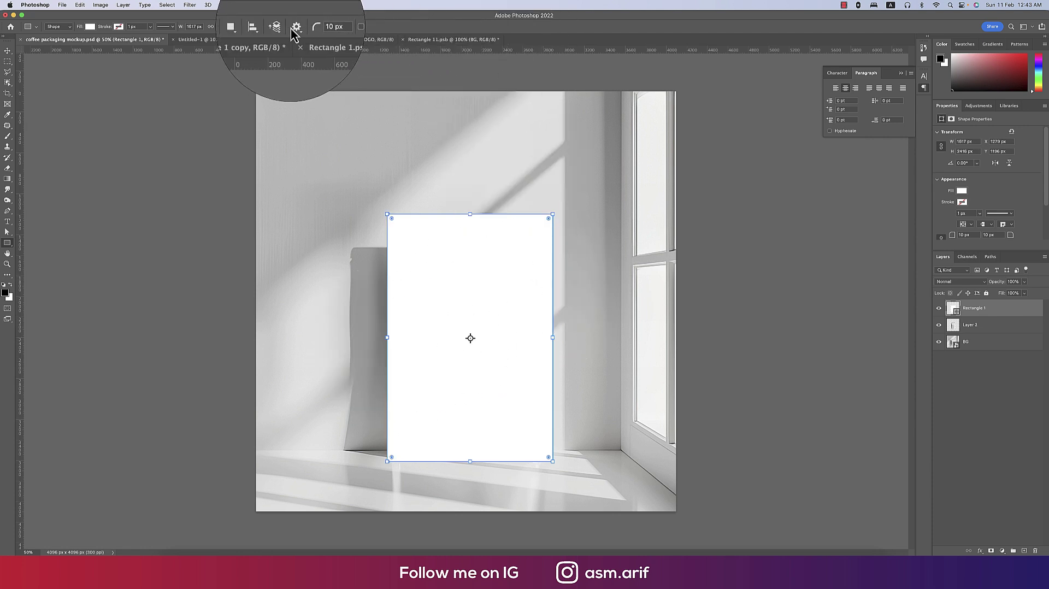
key(Return)
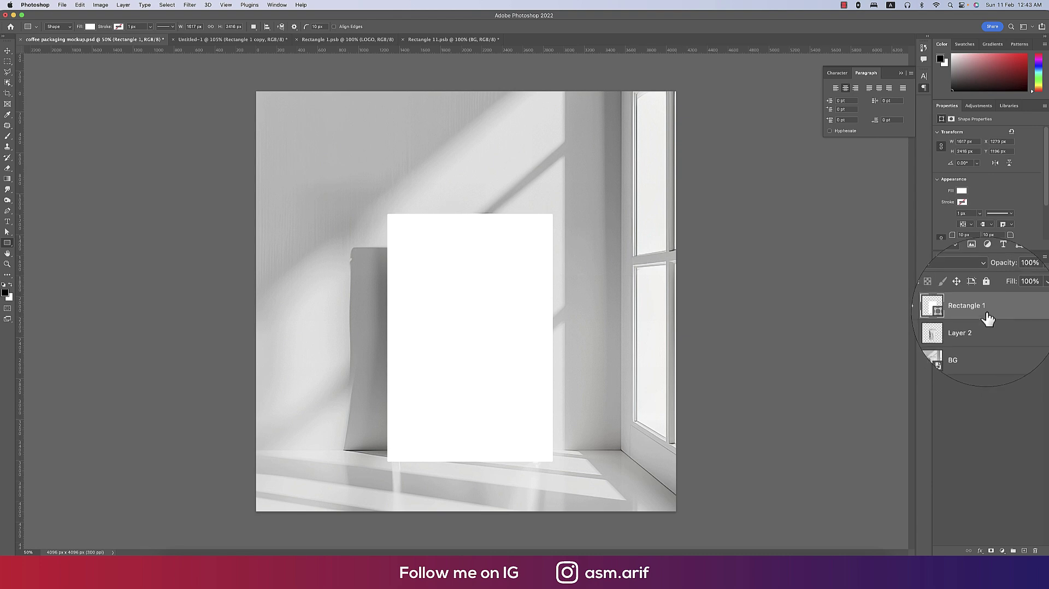
- Clip the rectangle to the pouch, convert it to a smart object, and name it 'Your logo'
right_click(987, 319)
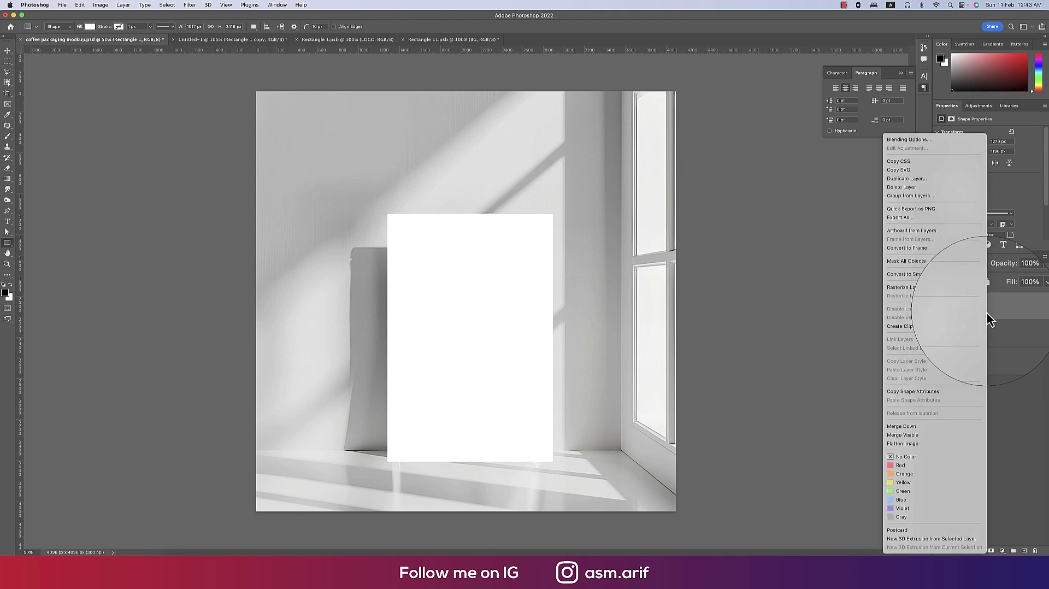
click(926, 330)
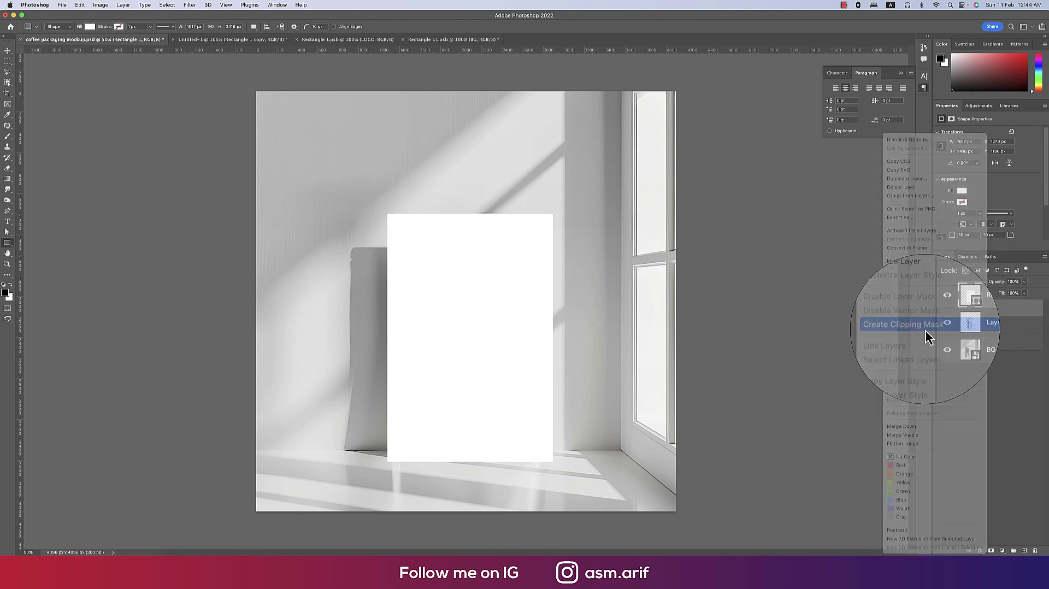
right_click(1015, 335)
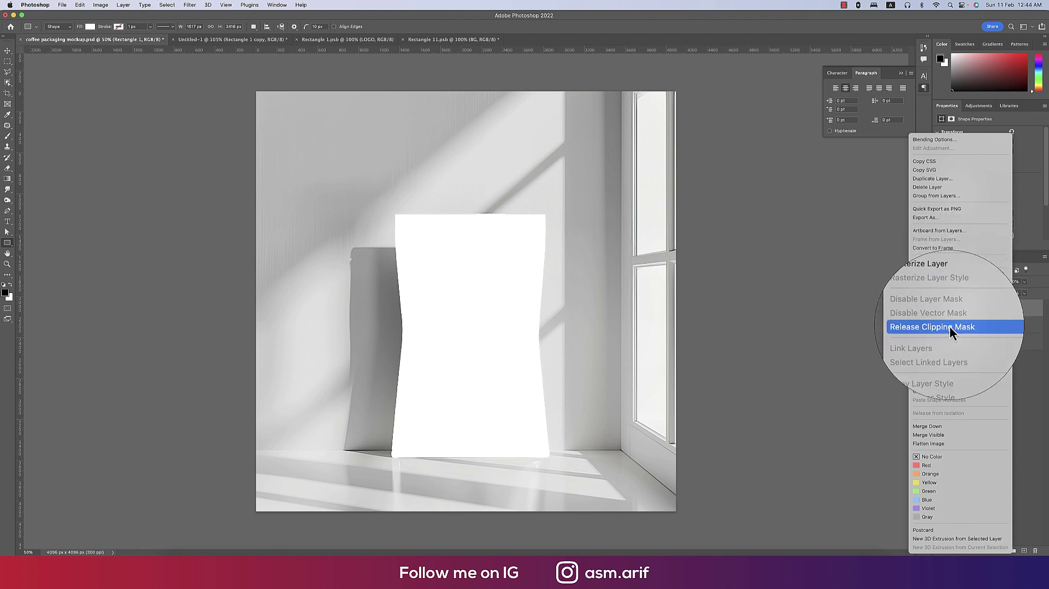
click(945, 277)
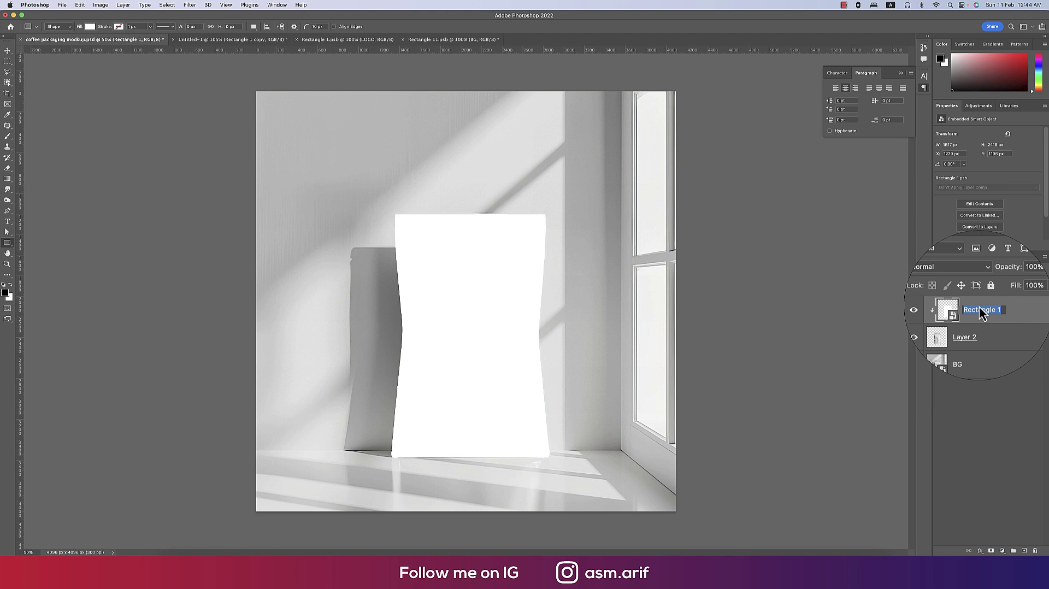
text(You)
text(r logo)
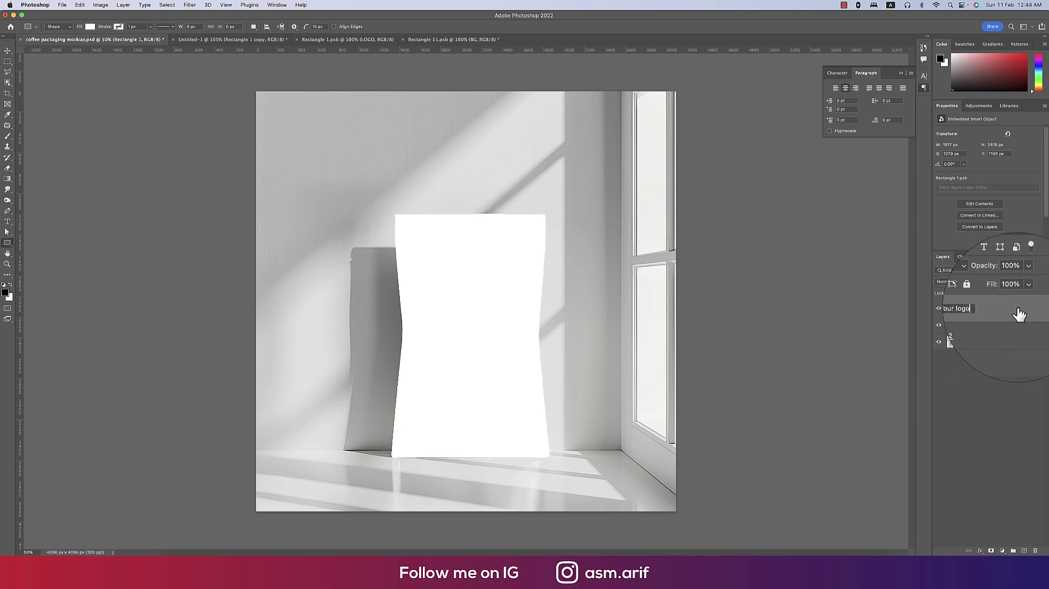
key(Return)
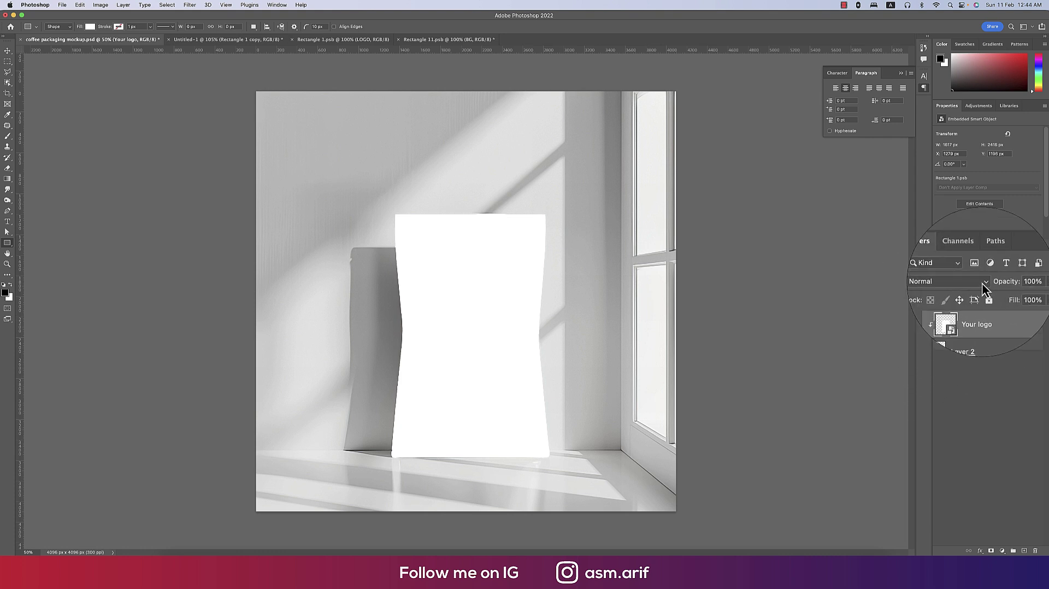
- Set the Your logo layer to Hard Light and open its smart object contents
click(951, 282)
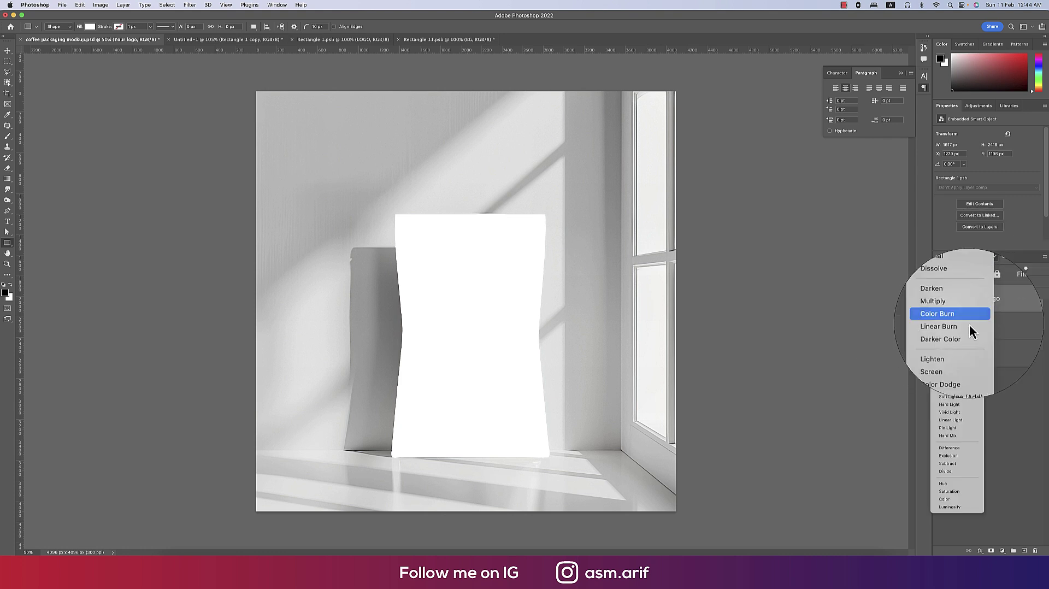
click(965, 405)
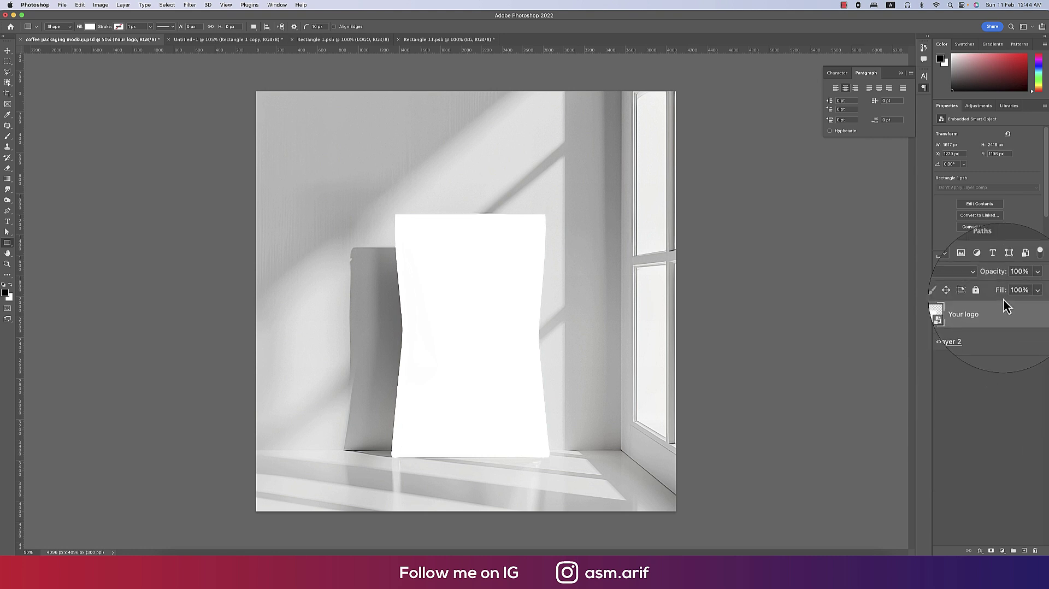
double_click(959, 307)
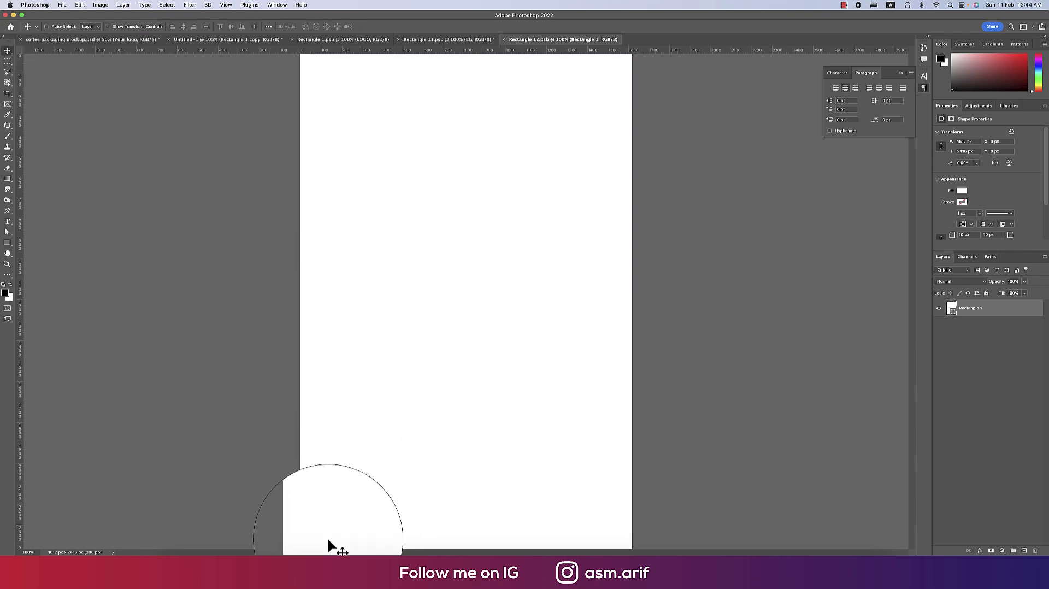
click(275, 547)
- Copy the Wikipedia roasted coffee-bean photo and paste it into the Rectangle 12.psb contents
click(289, 22)
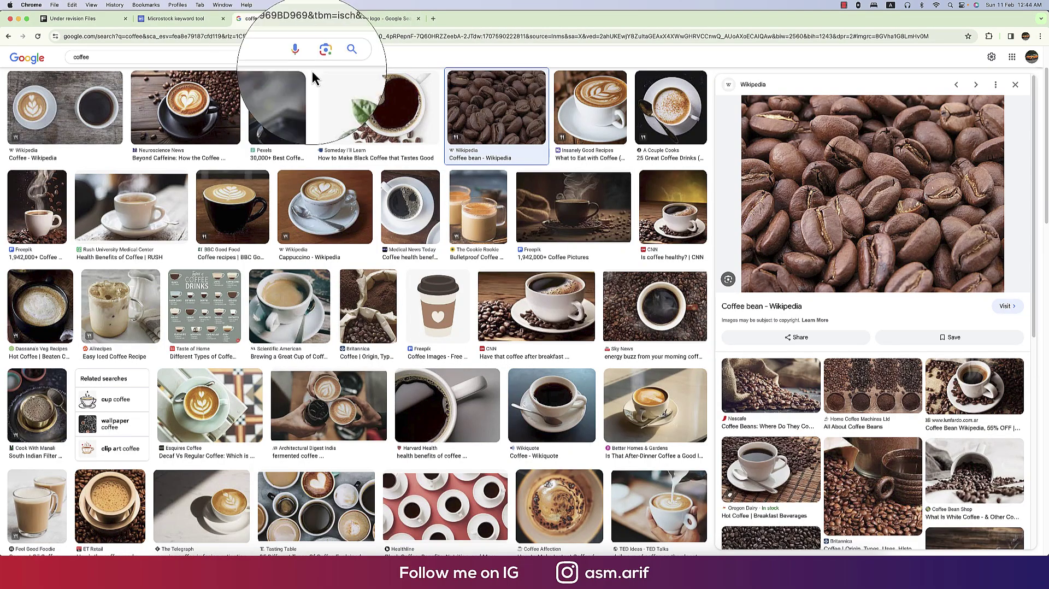
scroll(864, 382, down, 5)
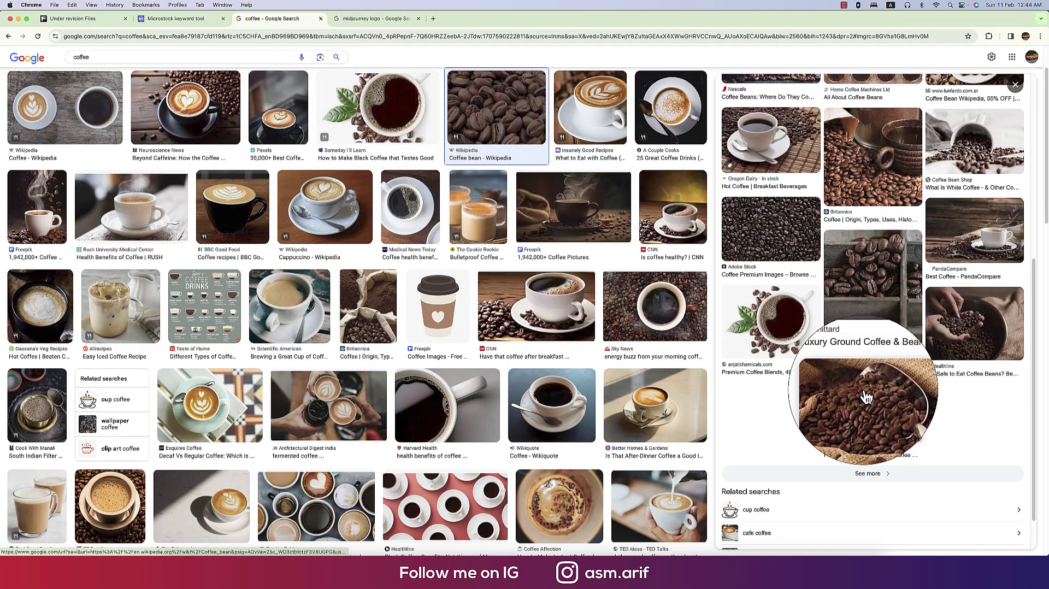
click(773, 232)
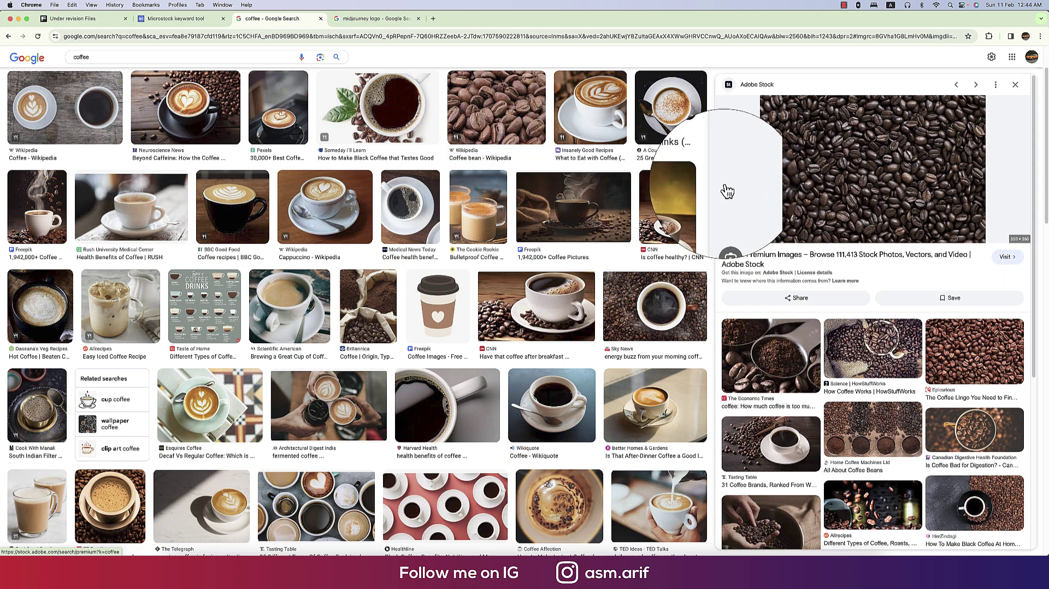
scroll(547, 262, up, 2)
click(495, 207)
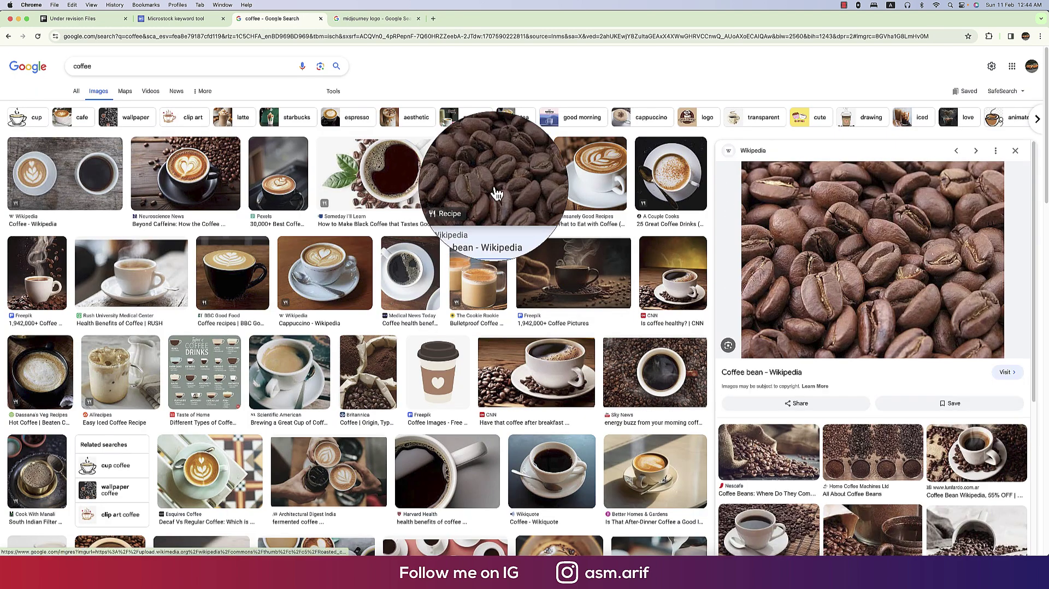
right_click(782, 229)
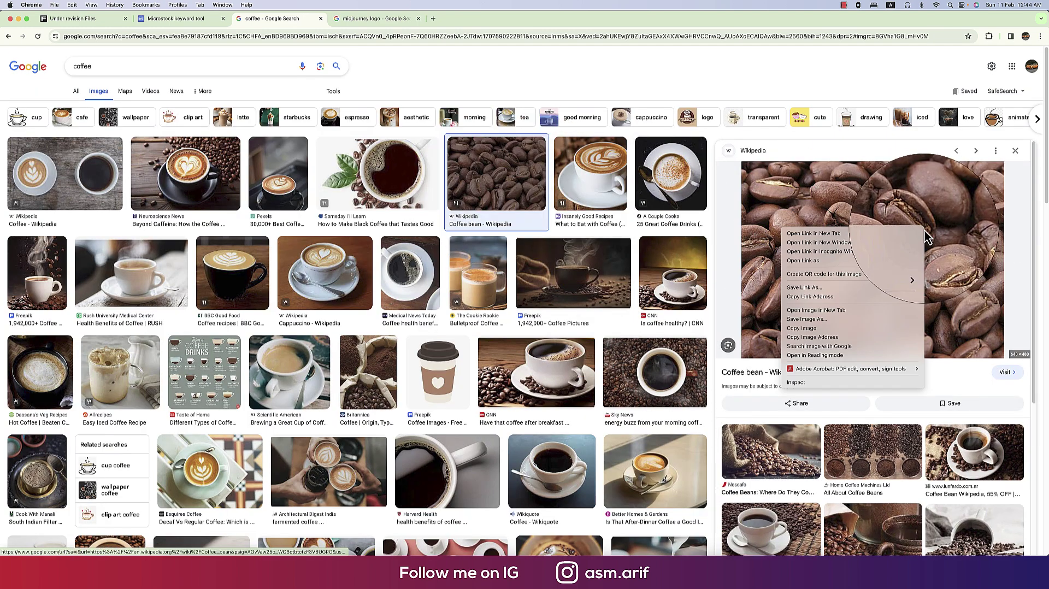
click(823, 337)
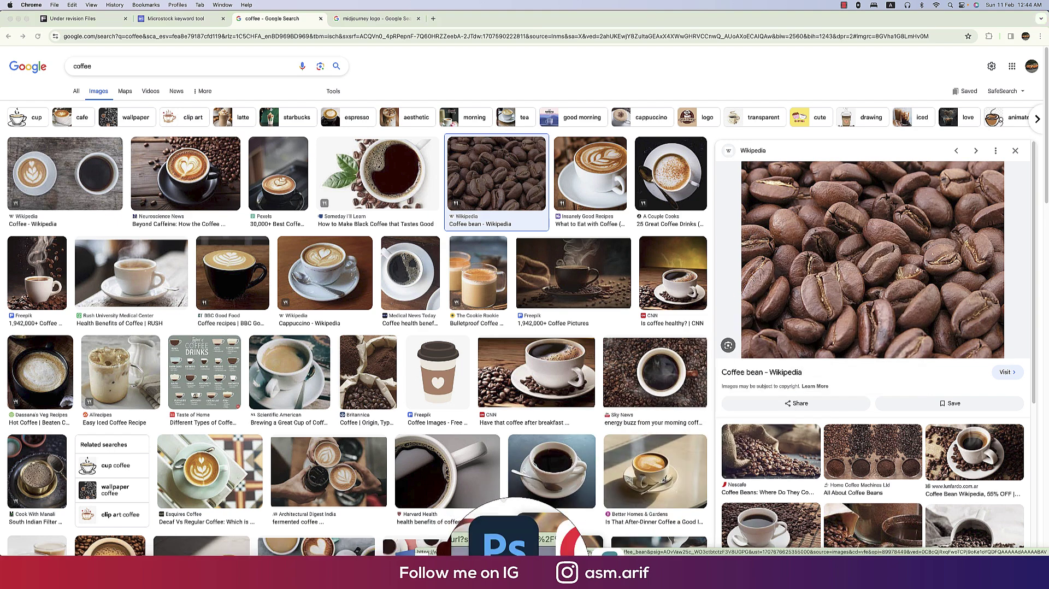
click(514, 552)
key(super+v)
- Rotate the bean photo a quarter turn and enlarge it to fill the canvas
key(super+t)
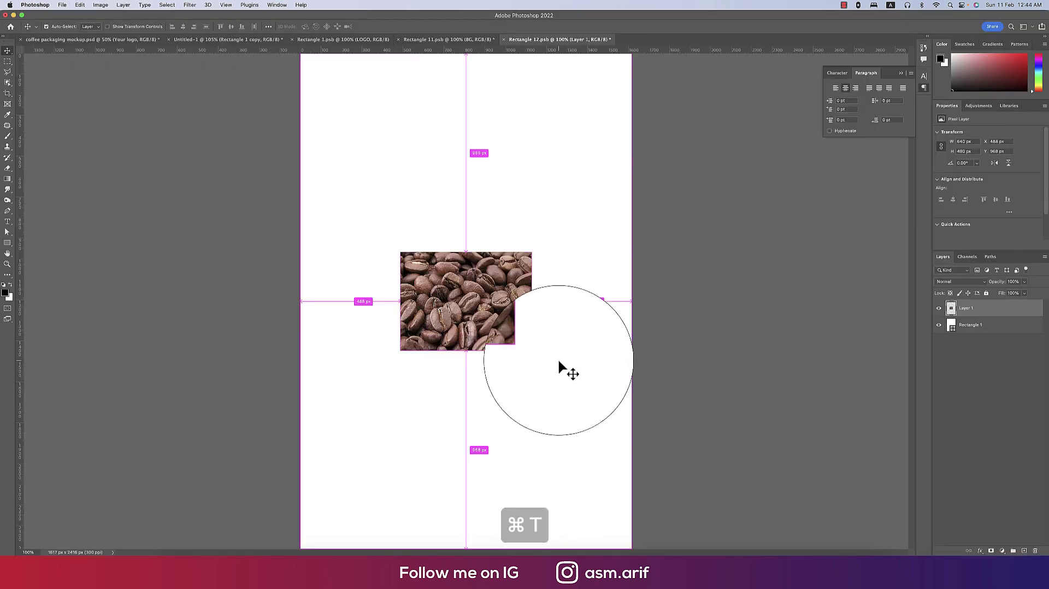
drag(569, 306, 460, 244)
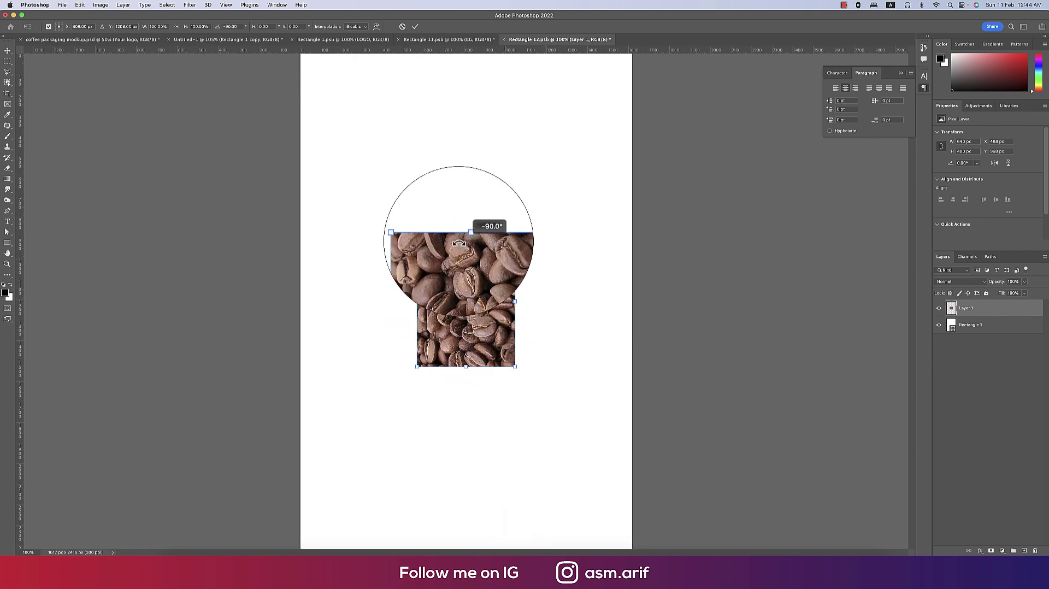
drag(515, 302, 669, 327)
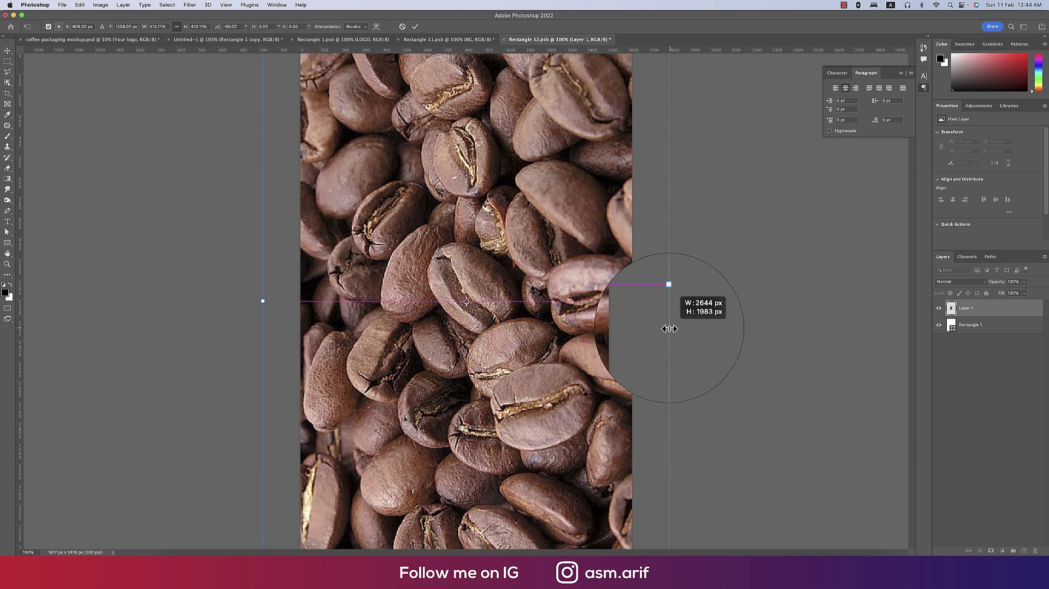
click(414, 29)
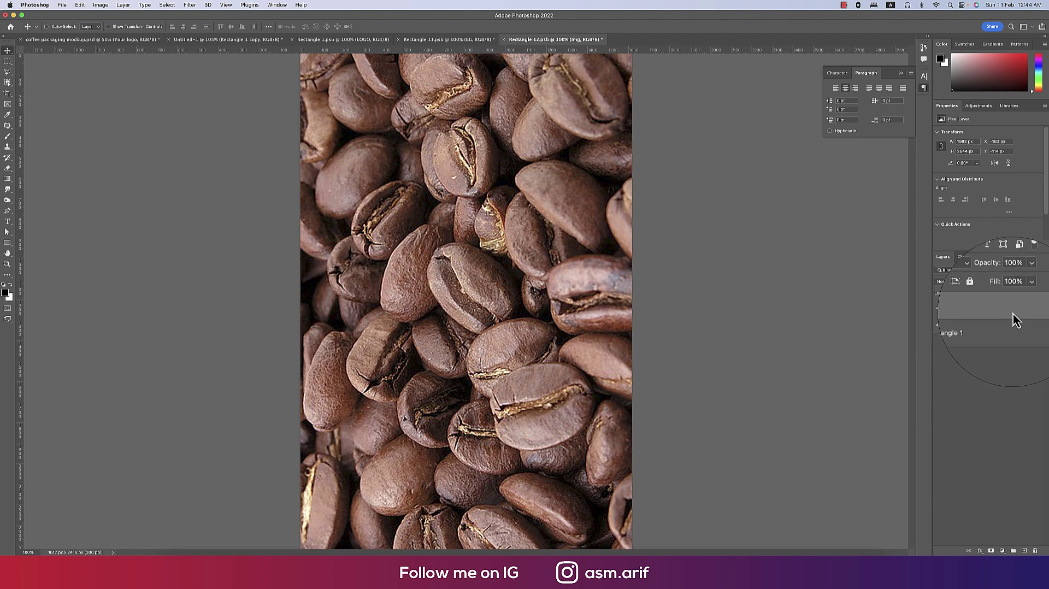
- Add a black Solid Color fill layer over the beans at about 80% opacity
click(1003, 551)
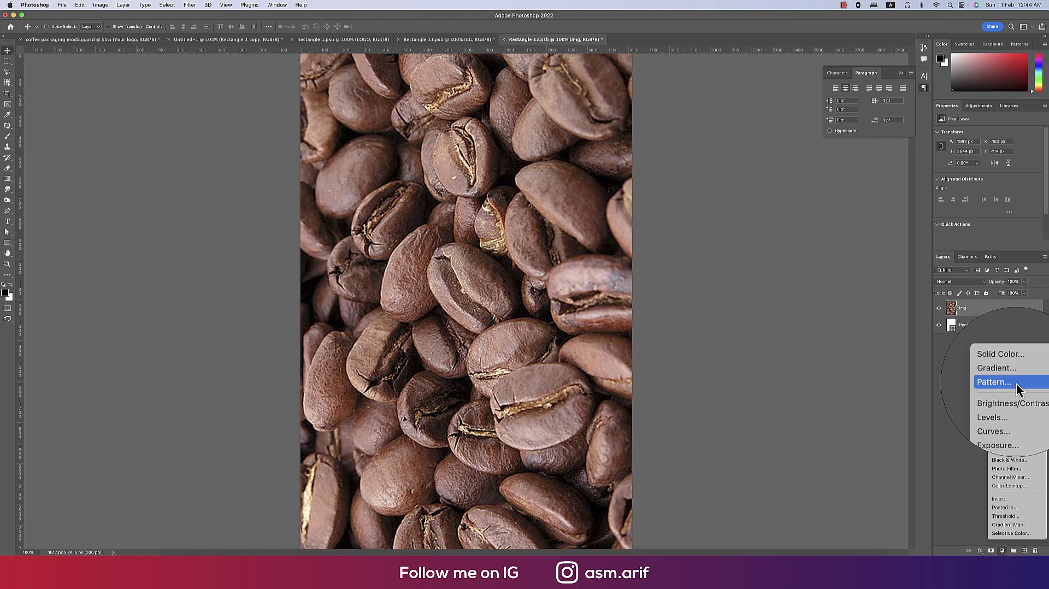
click(1015, 366)
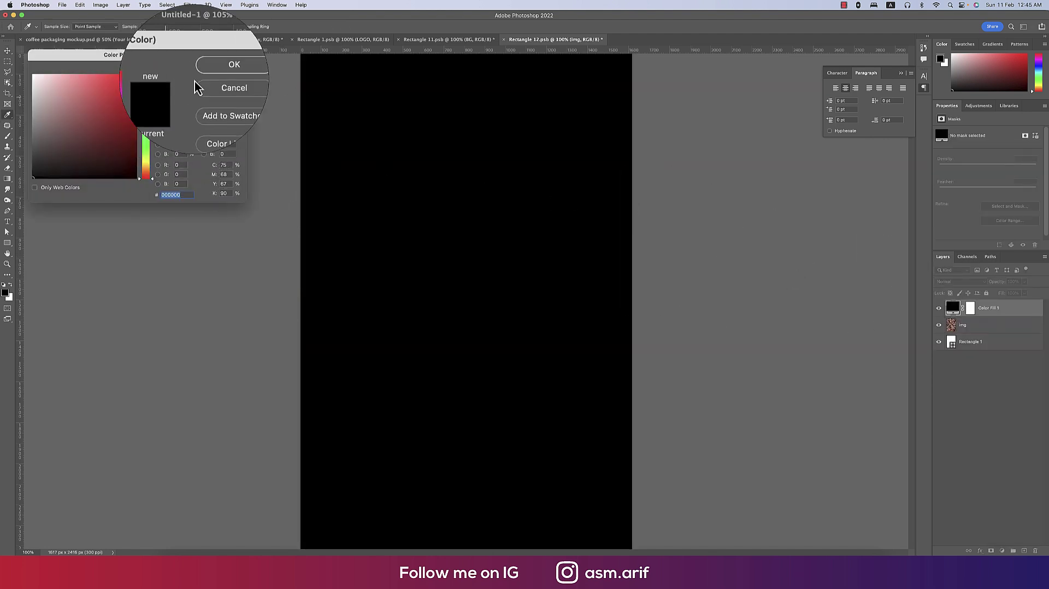
click(219, 70)
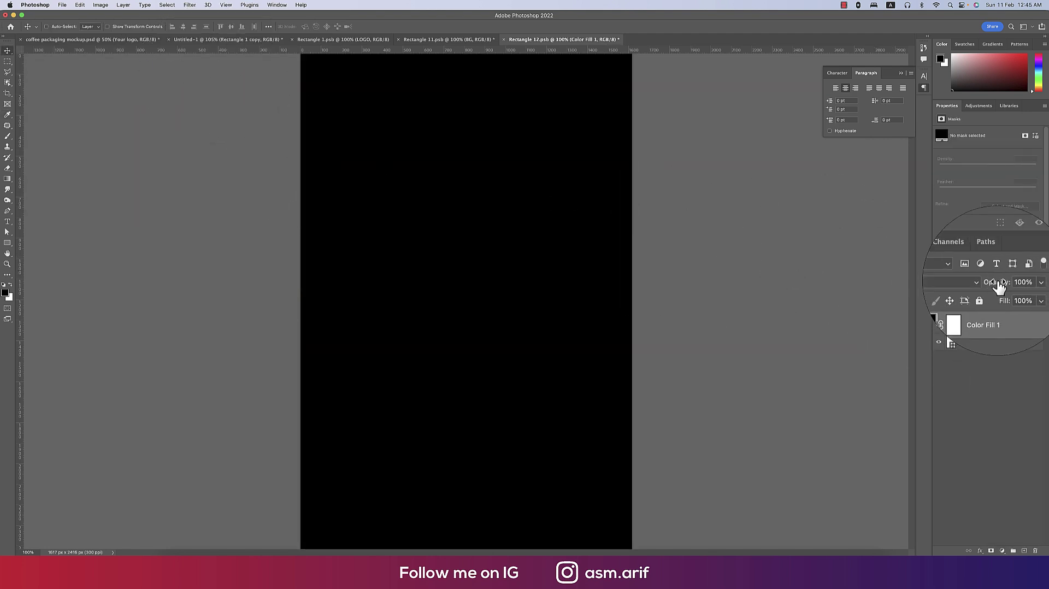
drag(996, 285, 992, 288)
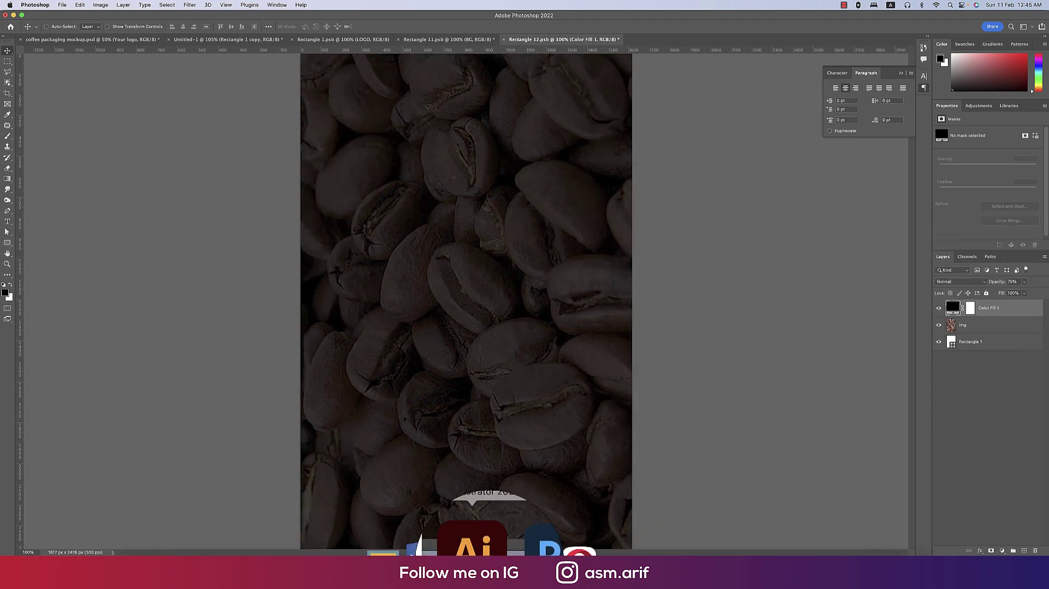
click(468, 558)
- Duplicate the MOCK UP TEMPLATE logo onto the pasteboard, make it white, and copy it
scroll(487, 398, down, 2)
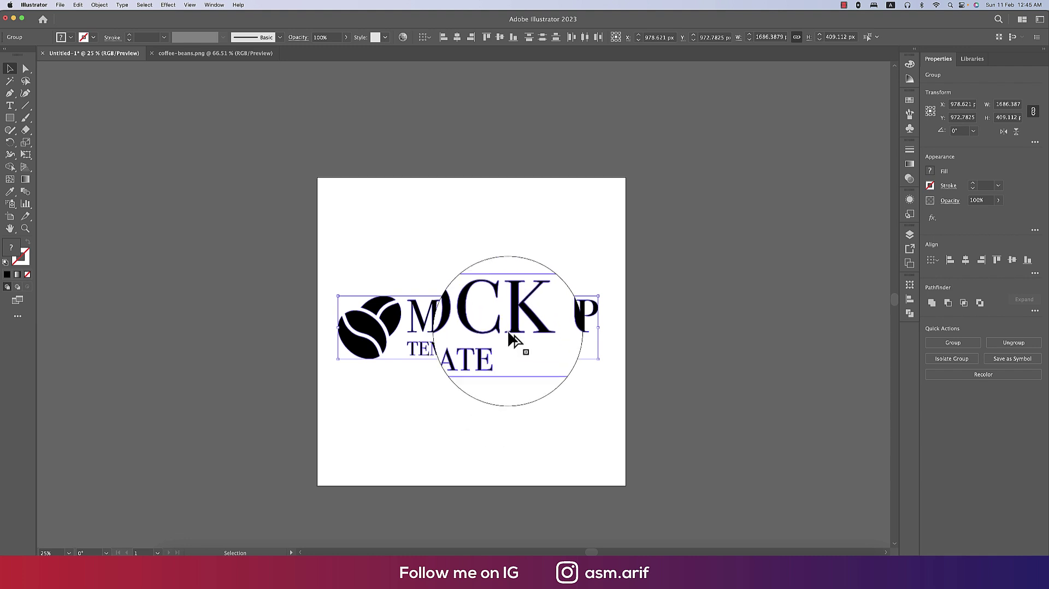
drag(517, 328, 227, 330)
click(70, 37)
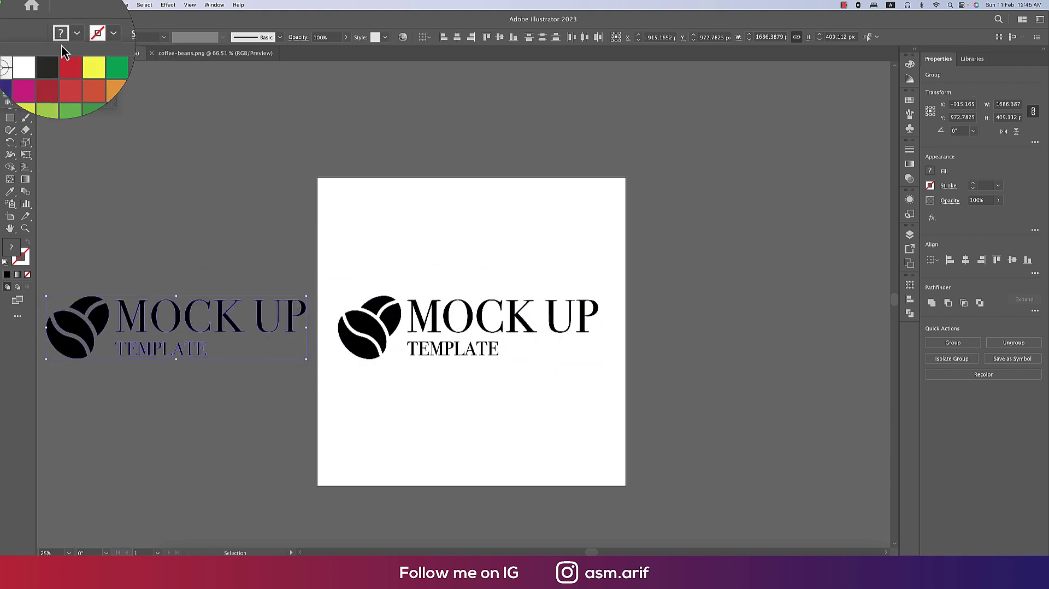
click(37, 59)
key(super+c)
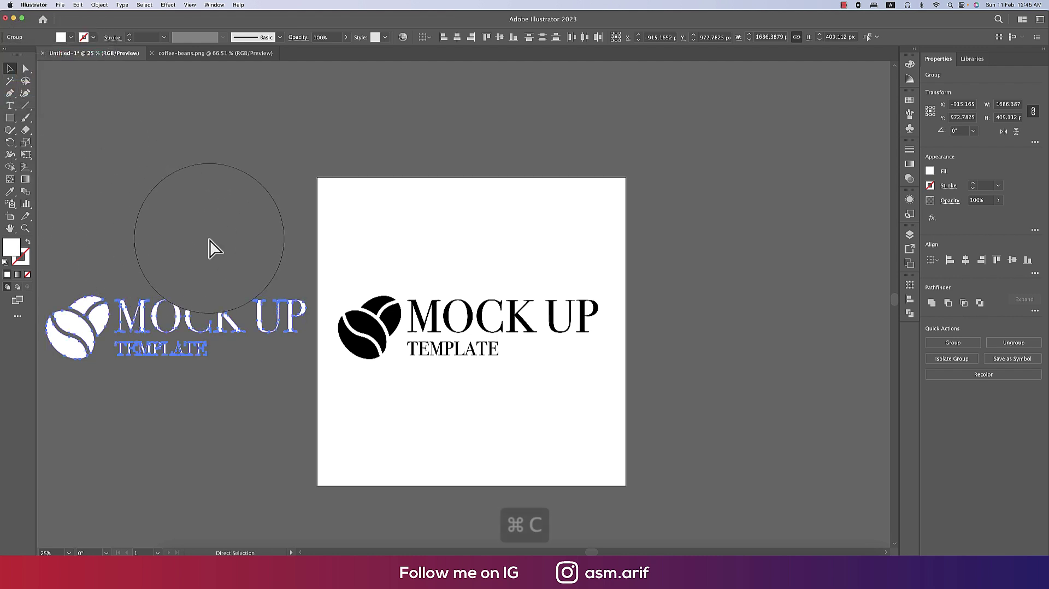
mouse_move(269, 574)
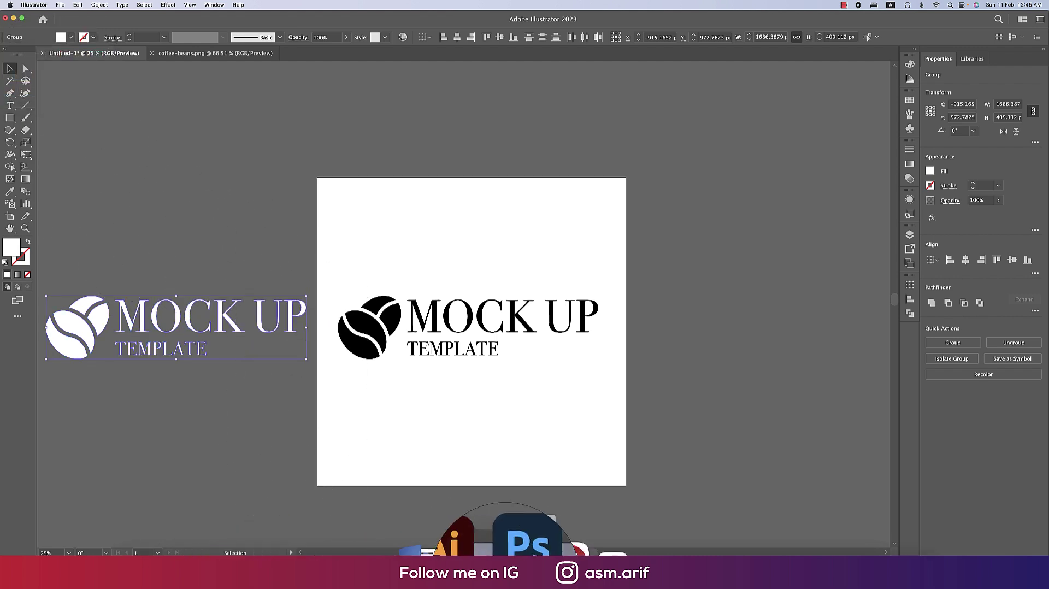
click(520, 539)
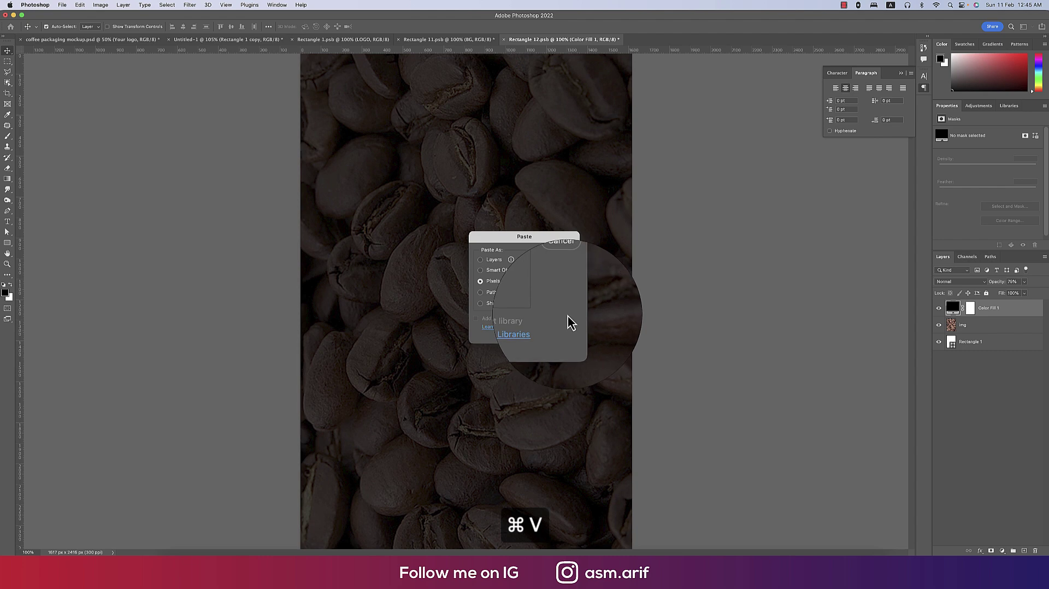
- Paste the white logo as pixels, shrink it, turn it vertical with the bean at the bottom, and save
click(563, 255)
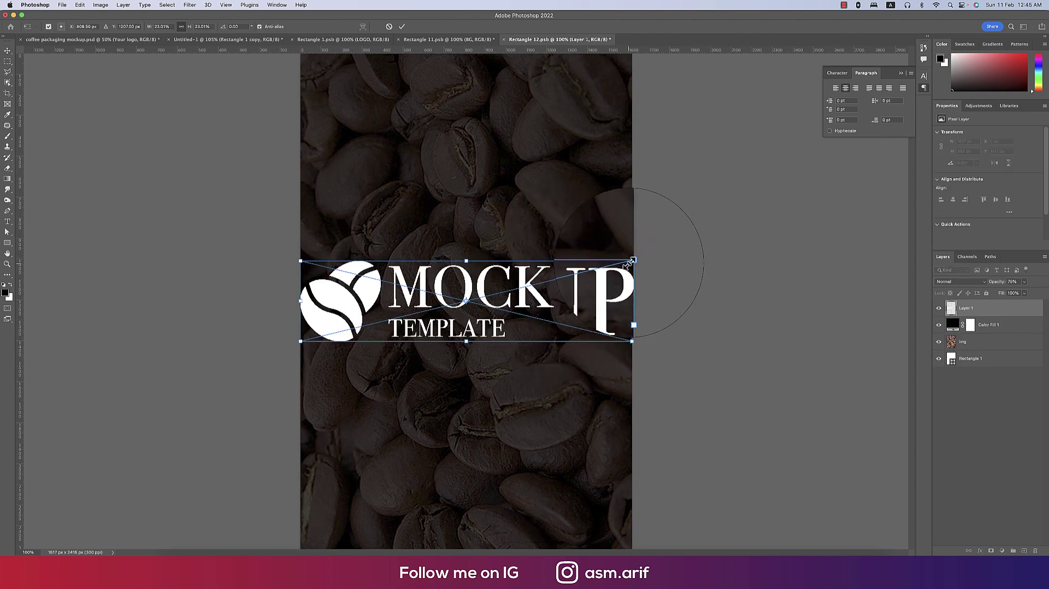
drag(629, 264, 502, 413)
drag(472, 360, 474, 440)
drag(510, 274, 428, 480)
click(402, 26)
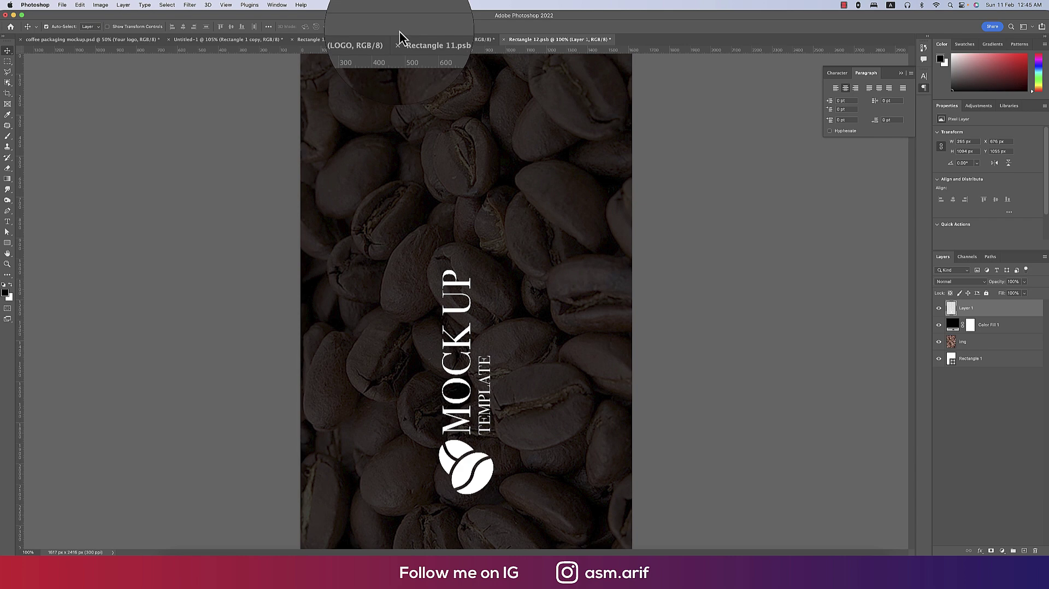
key(super+s)
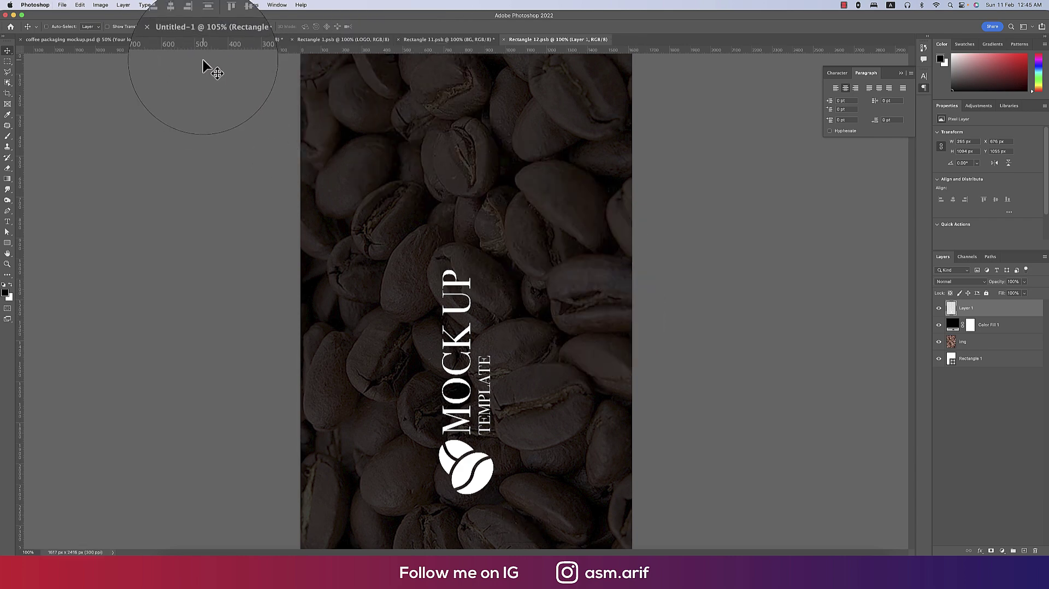
- In the mockup, split the Your logo layer's Underlying Layer Blend If sliders so the bag's shading shows through
click(100, 40)
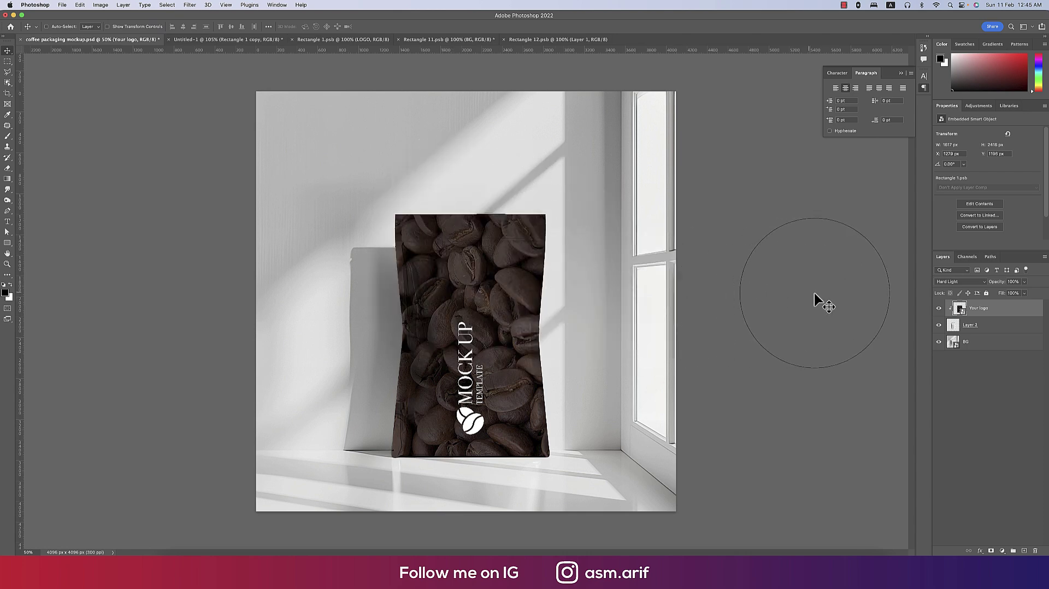
right_click(1015, 312)
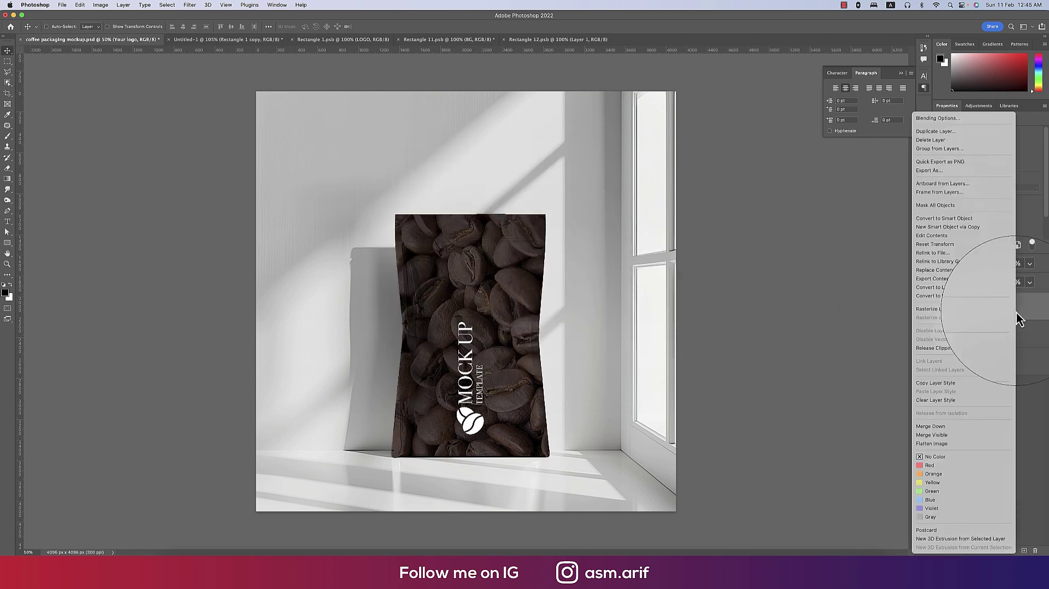
click(929, 121)
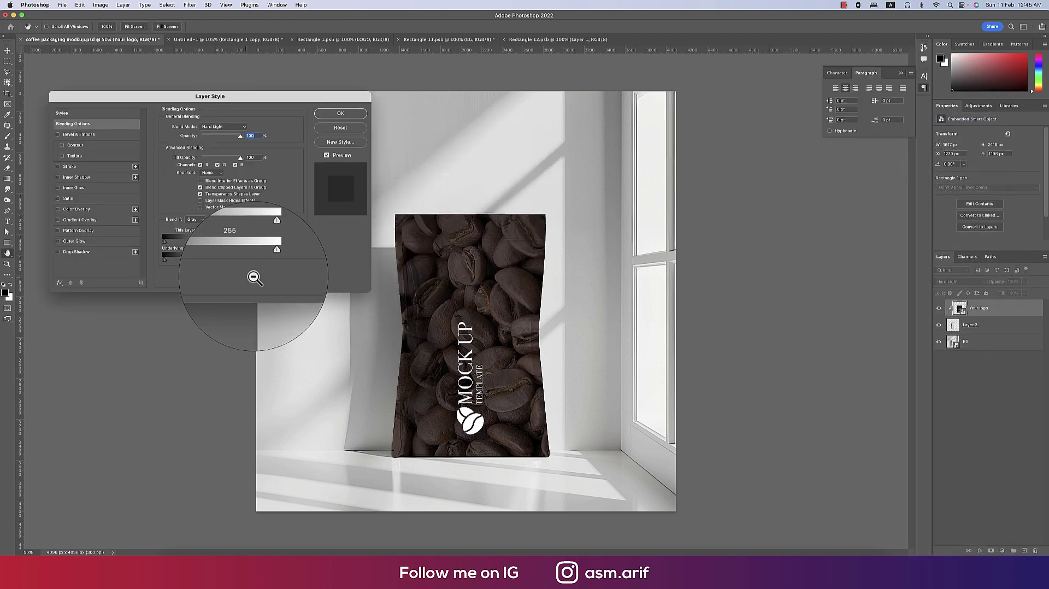
drag(269, 262, 246, 261)
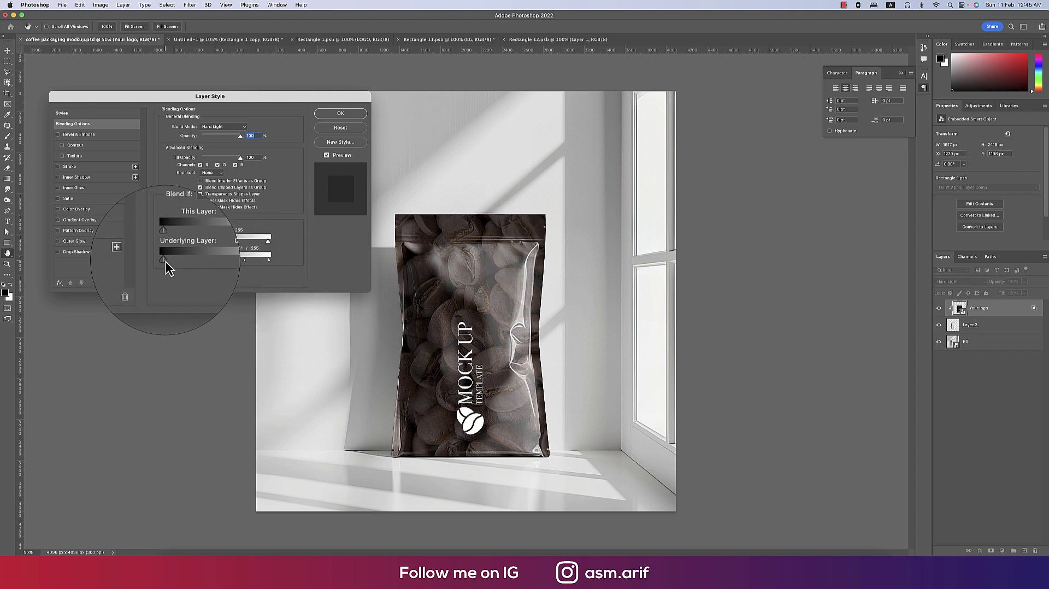
drag(165, 261, 244, 263)
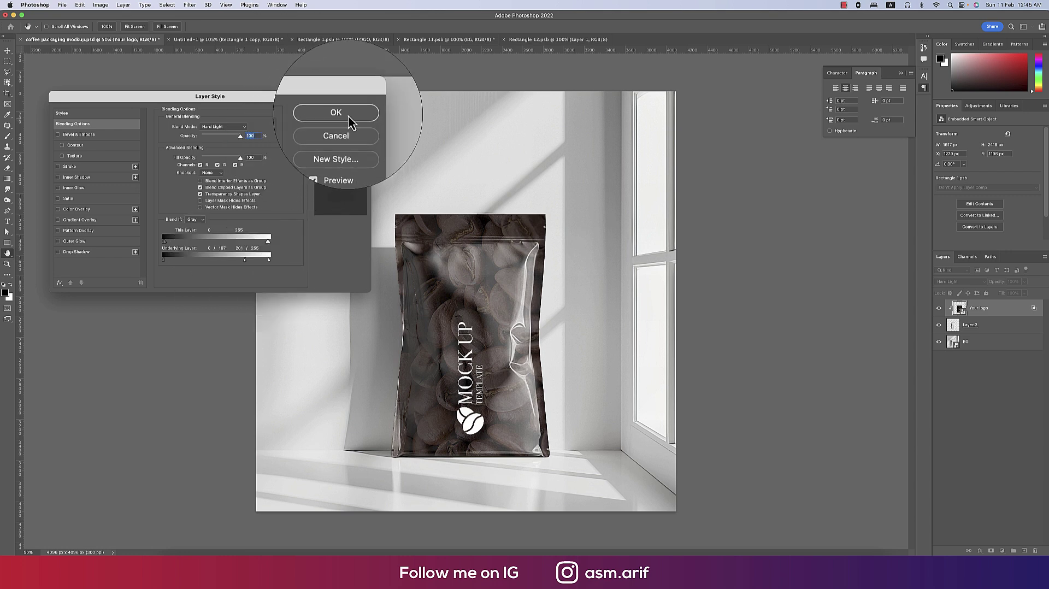
click(343, 116)
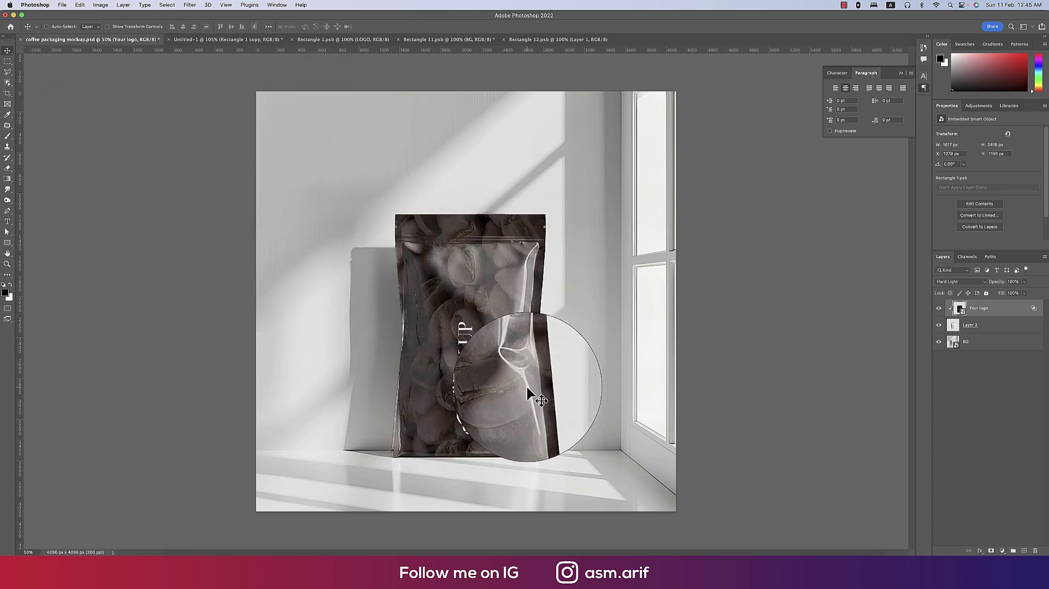
- Save the mockup, then save a JPEG copy named 'coffee packaging mockup 2 copy.jpg'
key(super+s)
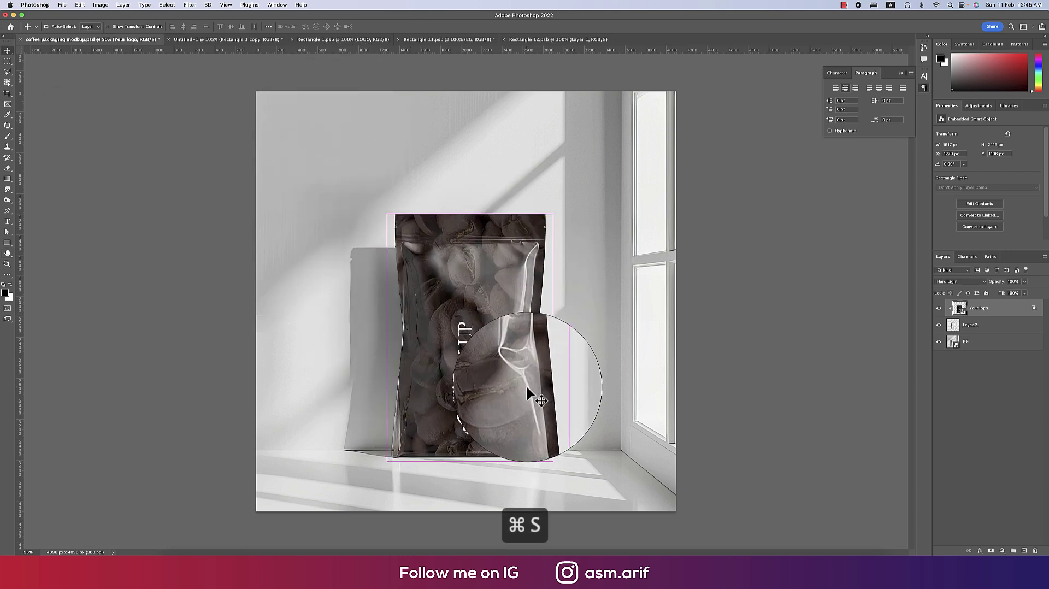
key(shift+super+s)
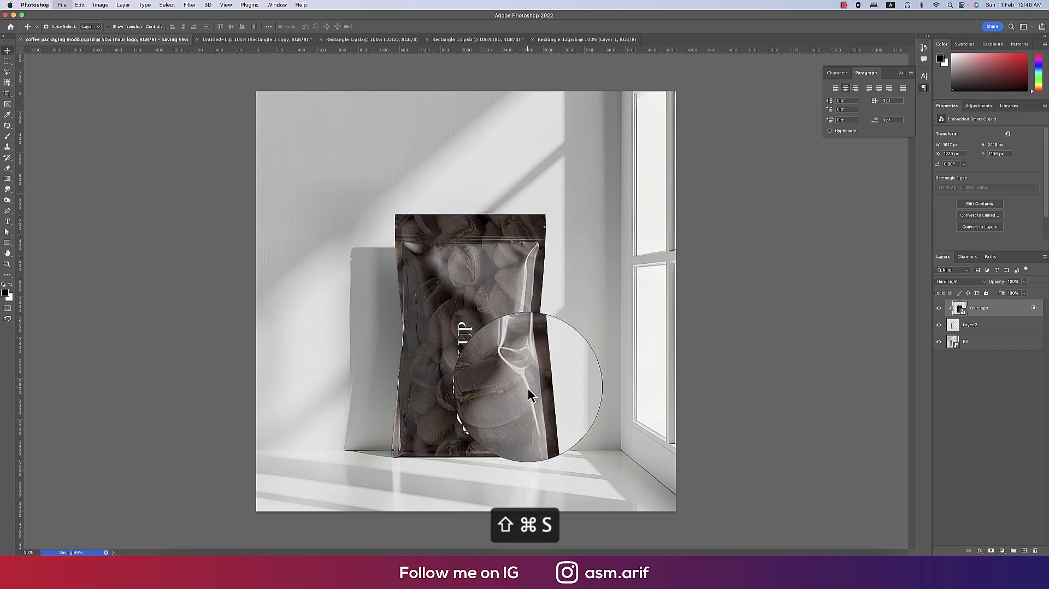
click(546, 215)
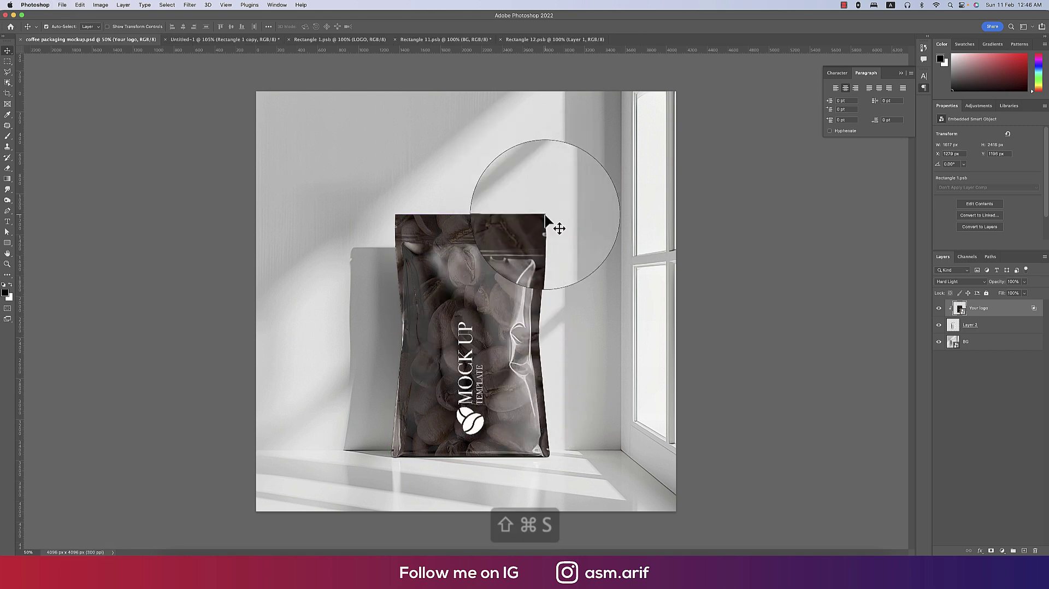
click(533, 341)
click(532, 343)
click(623, 341)
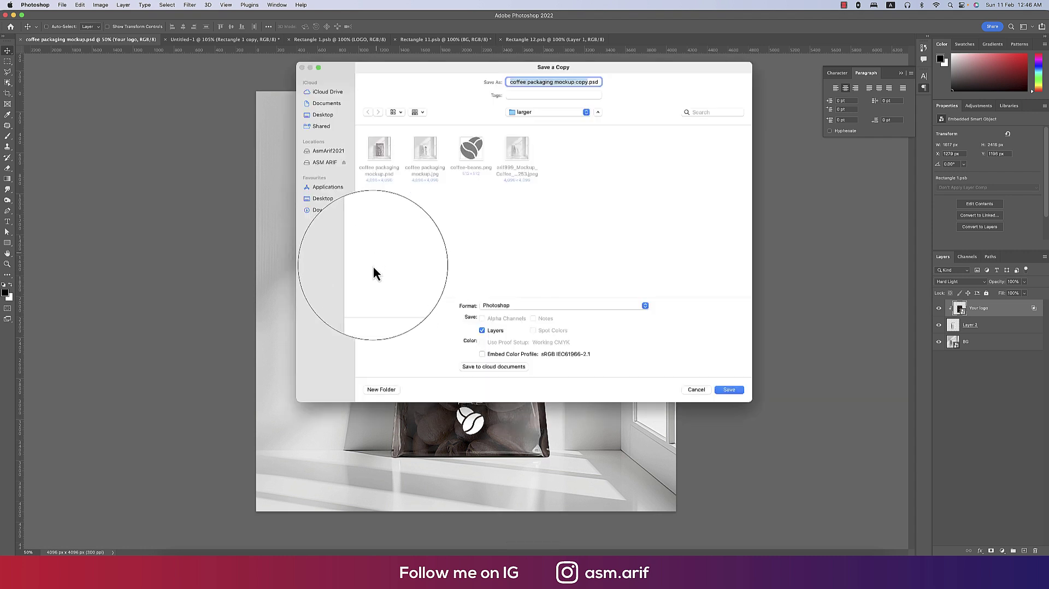
click(494, 306)
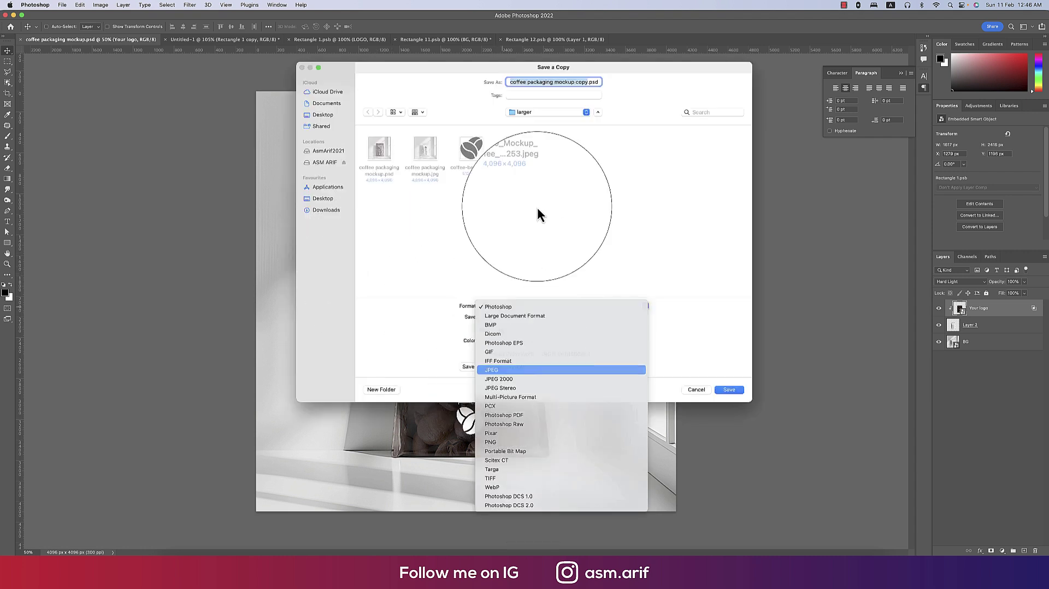
click(504, 370)
text(2)
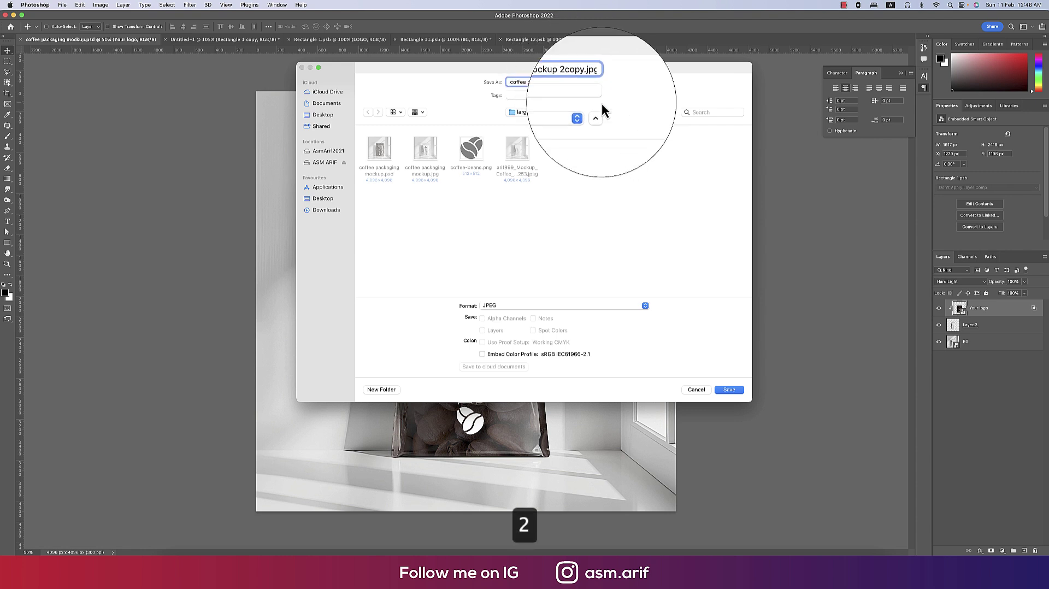
click(736, 390)
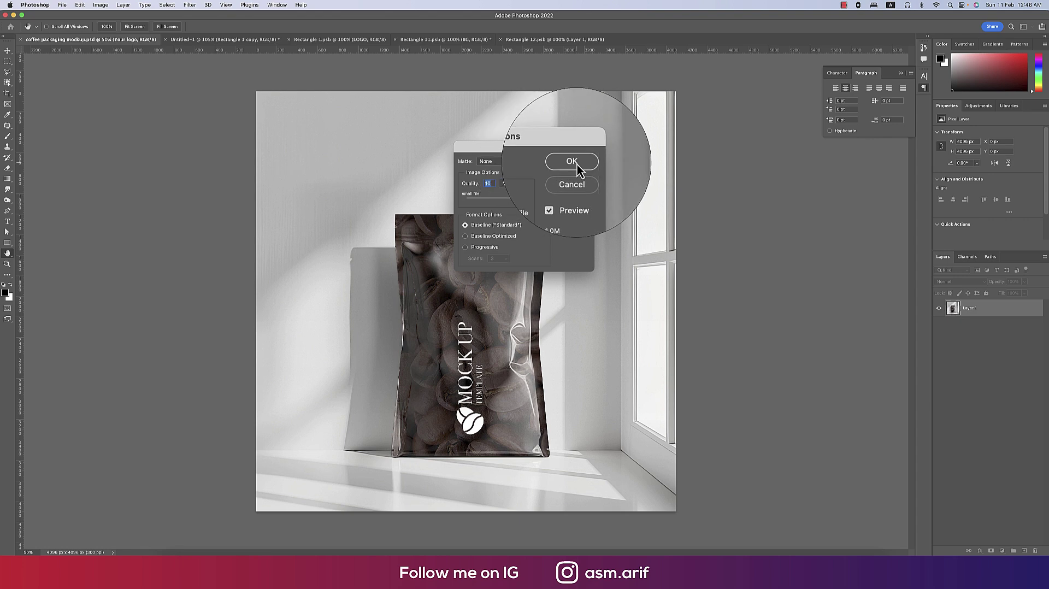
click(571, 161)
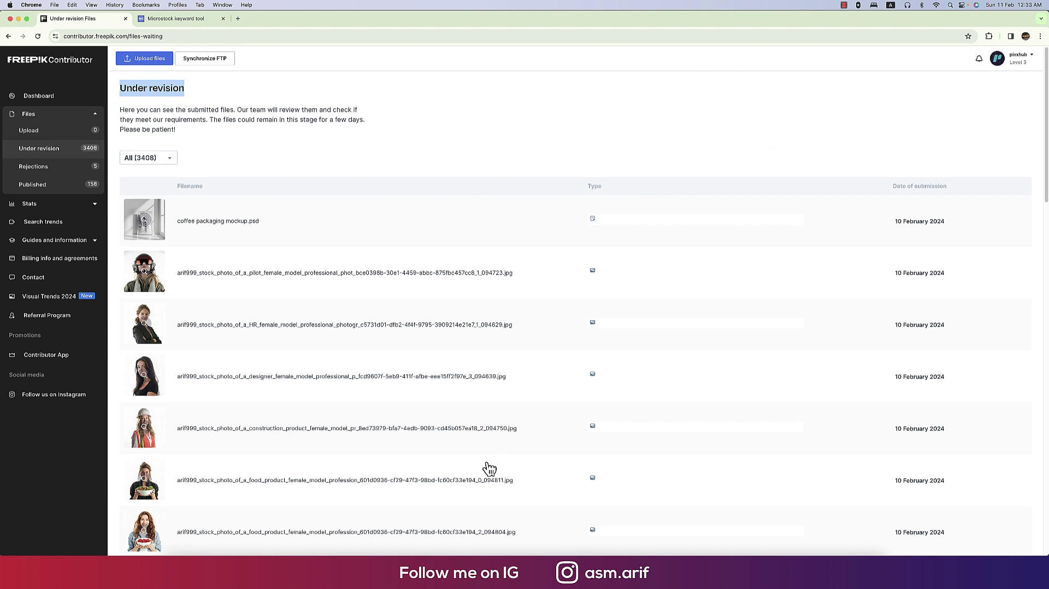
- Return from Freepik Contributor's Under revision list to the coffee pouch mockup in Photoshop
click(511, 568)
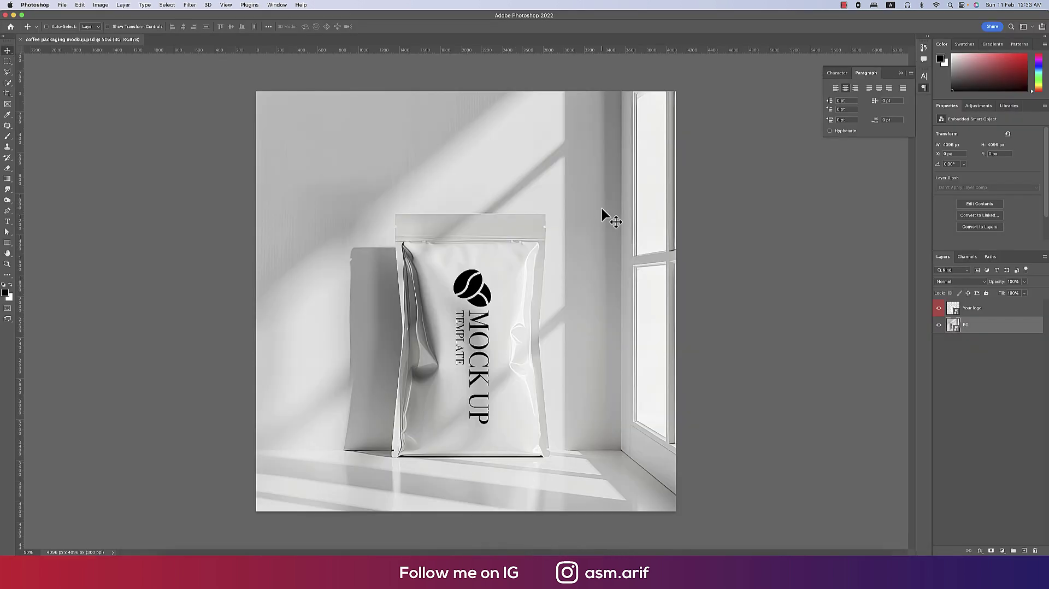